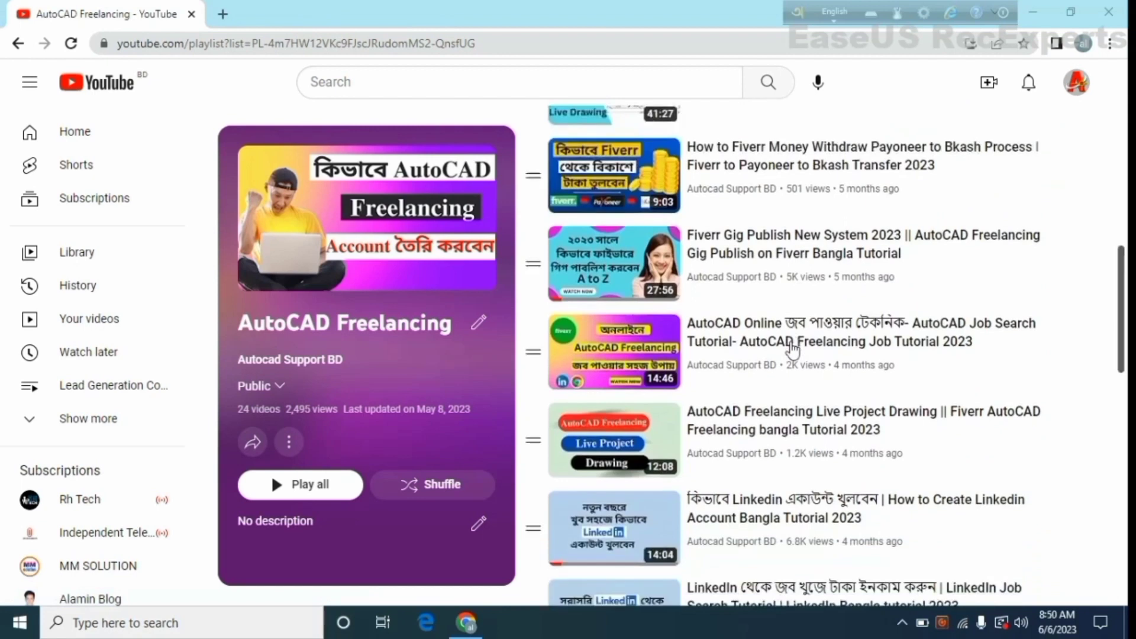
scroll(793, 350, "down", 6)
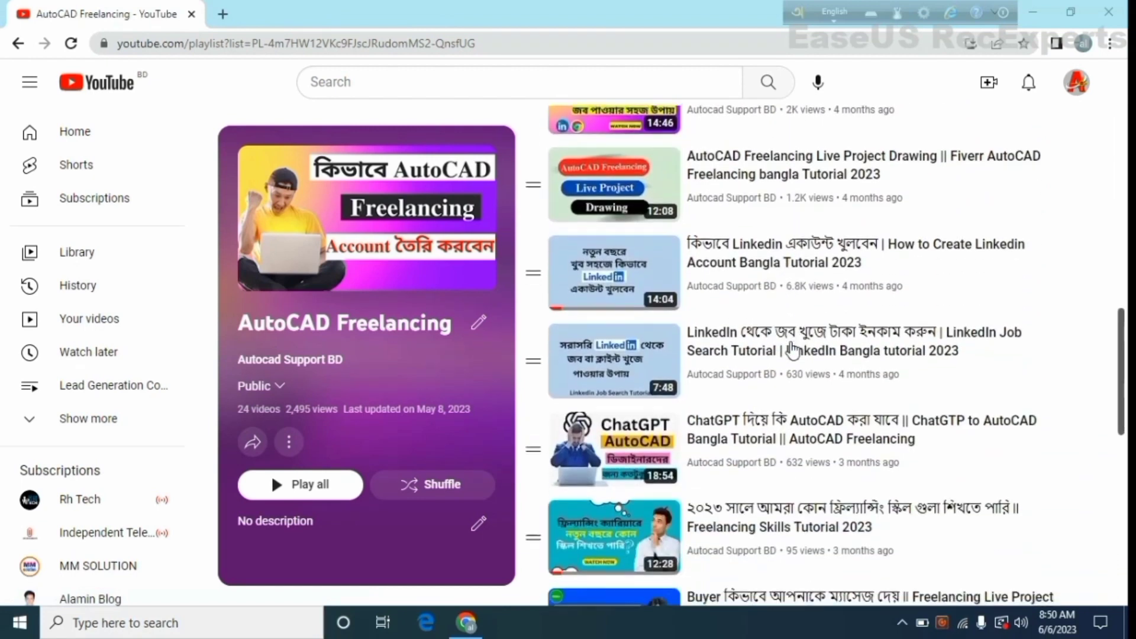
scroll(793, 351, "down", 5)
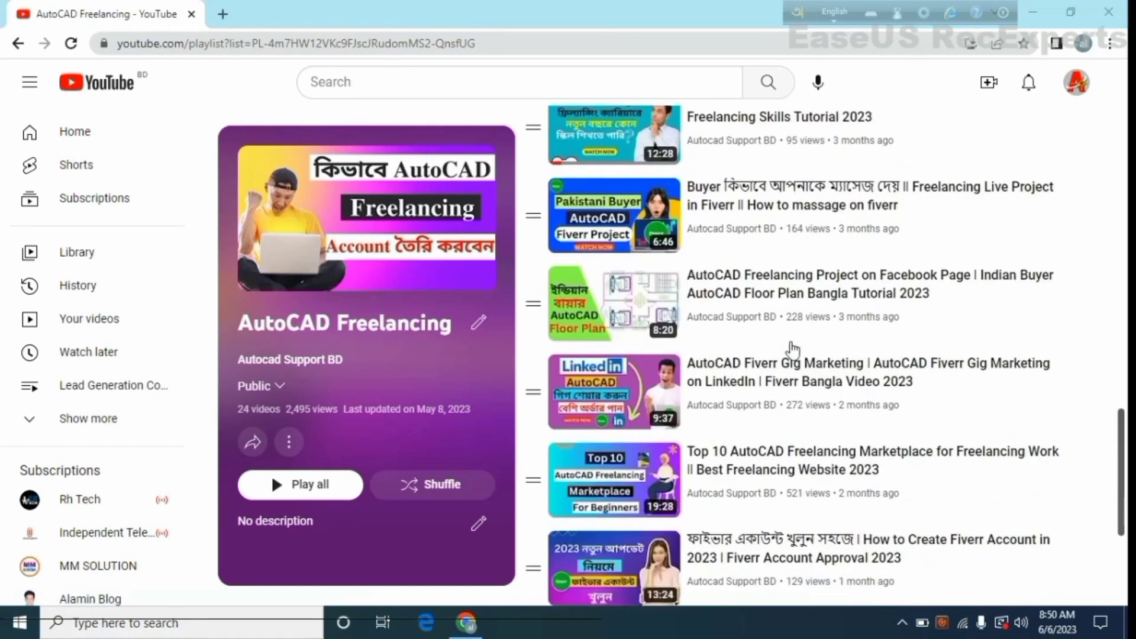
scroll(793, 350, "down", 2)
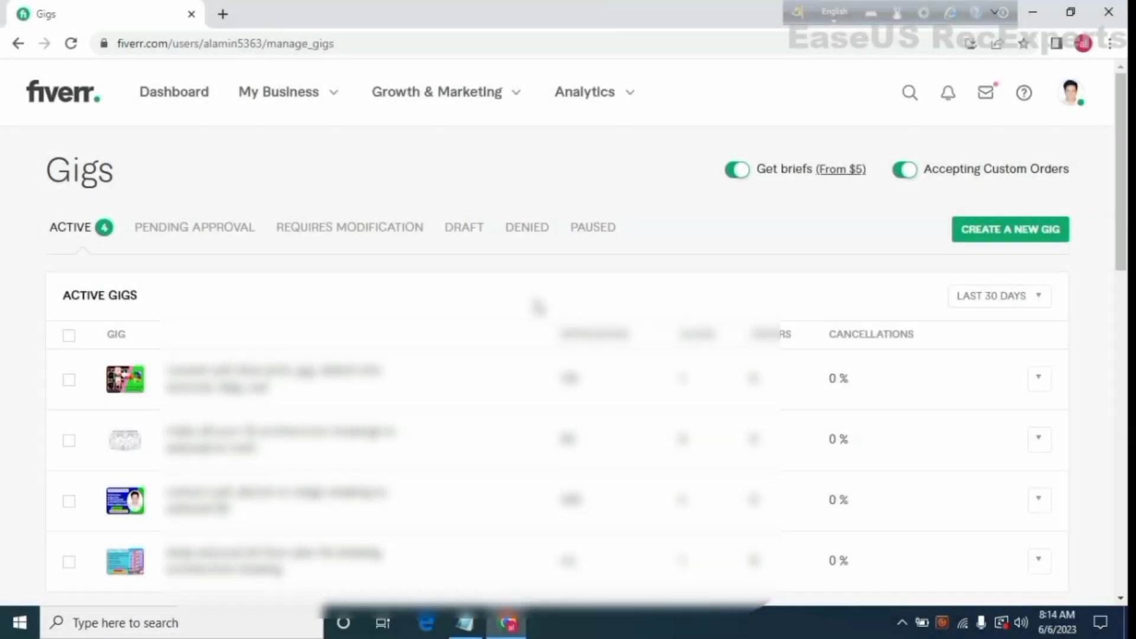
- Open the seller's Gigs page on Fiverr and start creating a new gig
left_click(329, 105)
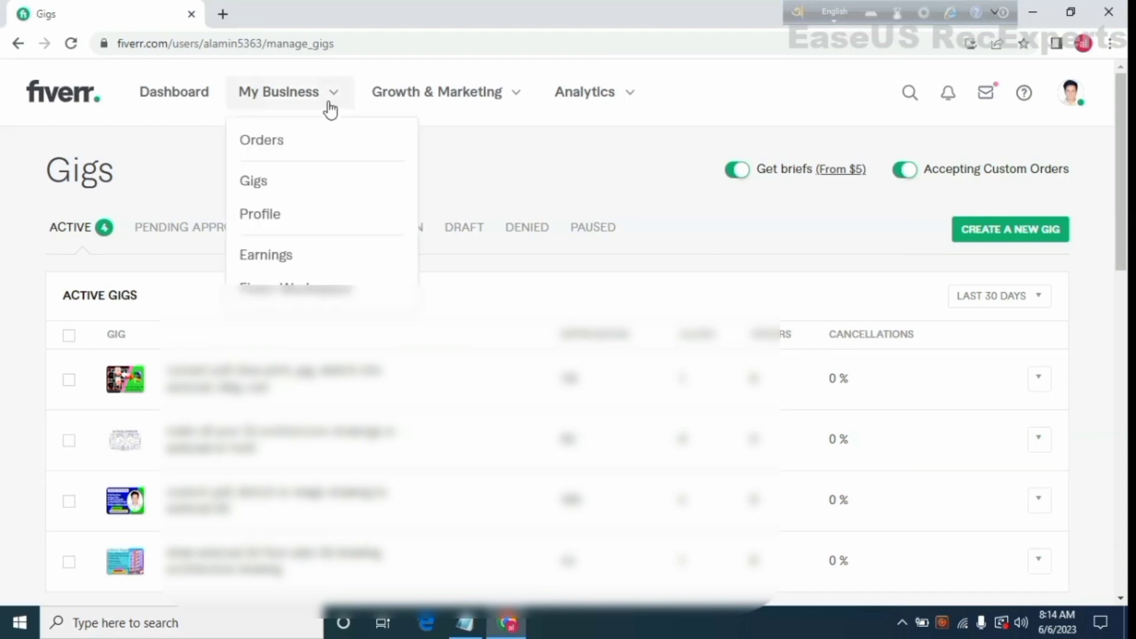
left_click(294, 193)
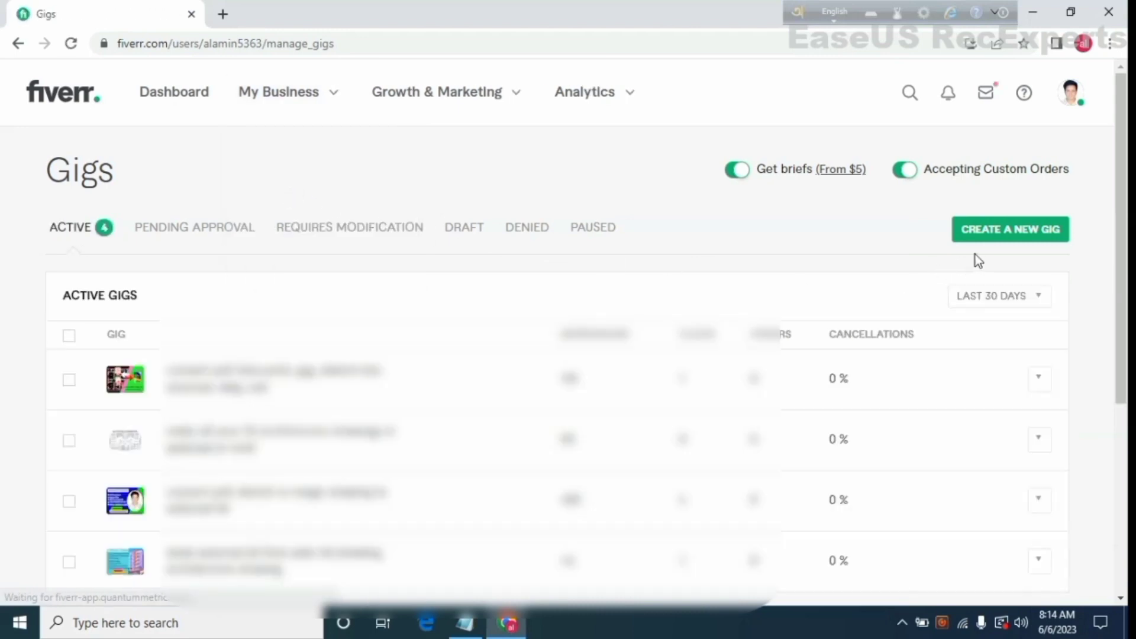
left_click(1035, 244)
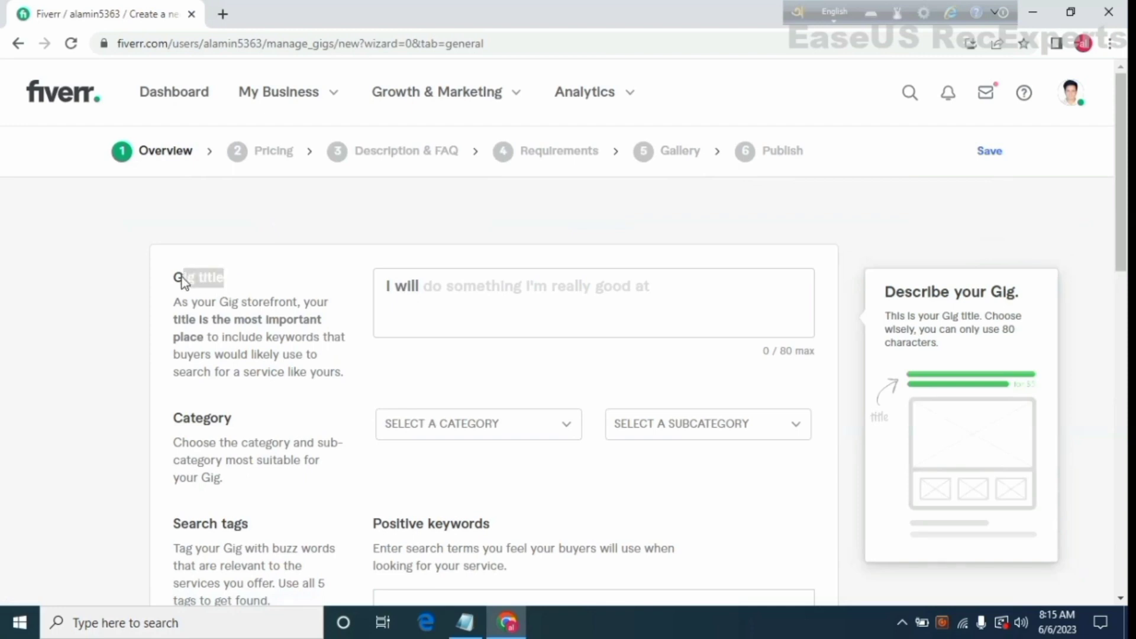
- Fill in the gig title so it reads "I will do 3d house design and realistic rendering"
left_click(424, 299)
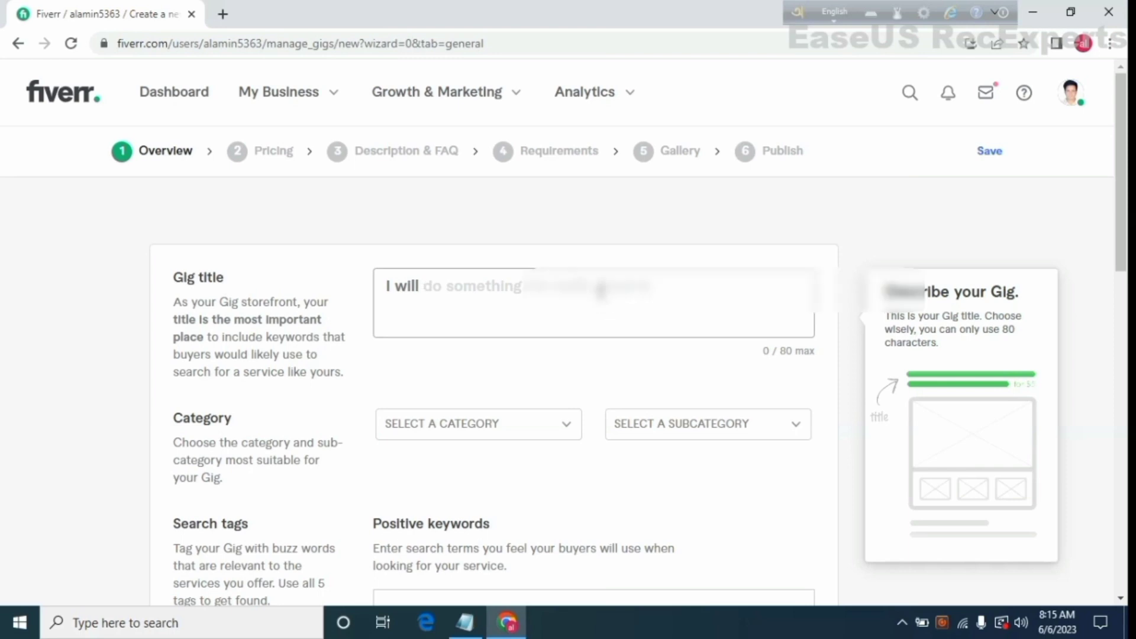
key("ctrl+v")
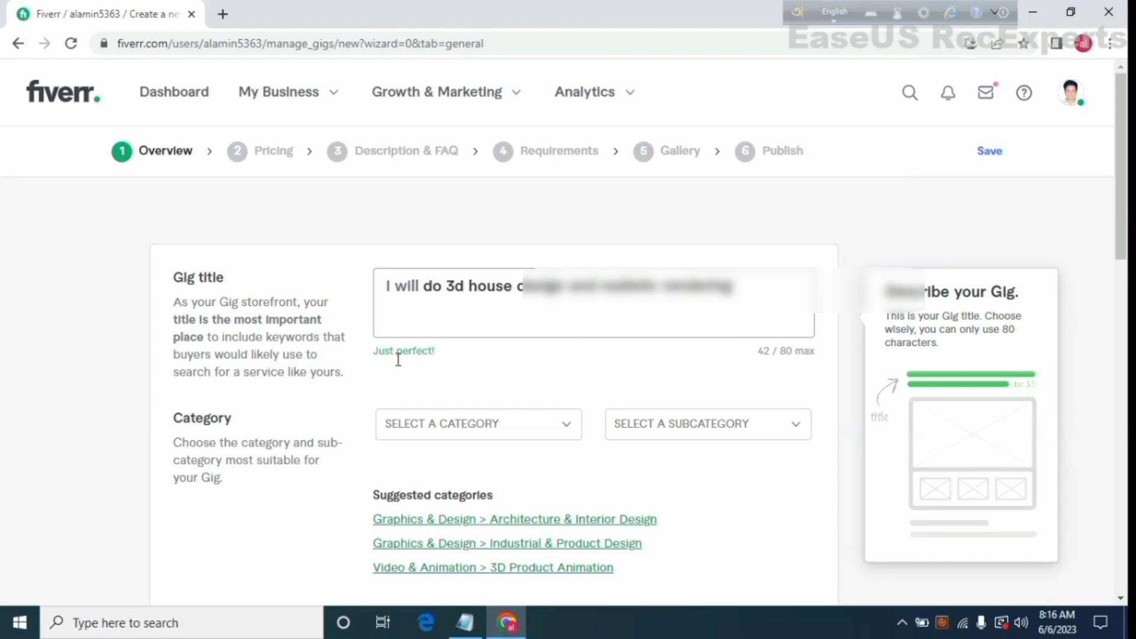
left_click_drag(441, 356, 388, 358)
left_click(519, 301)
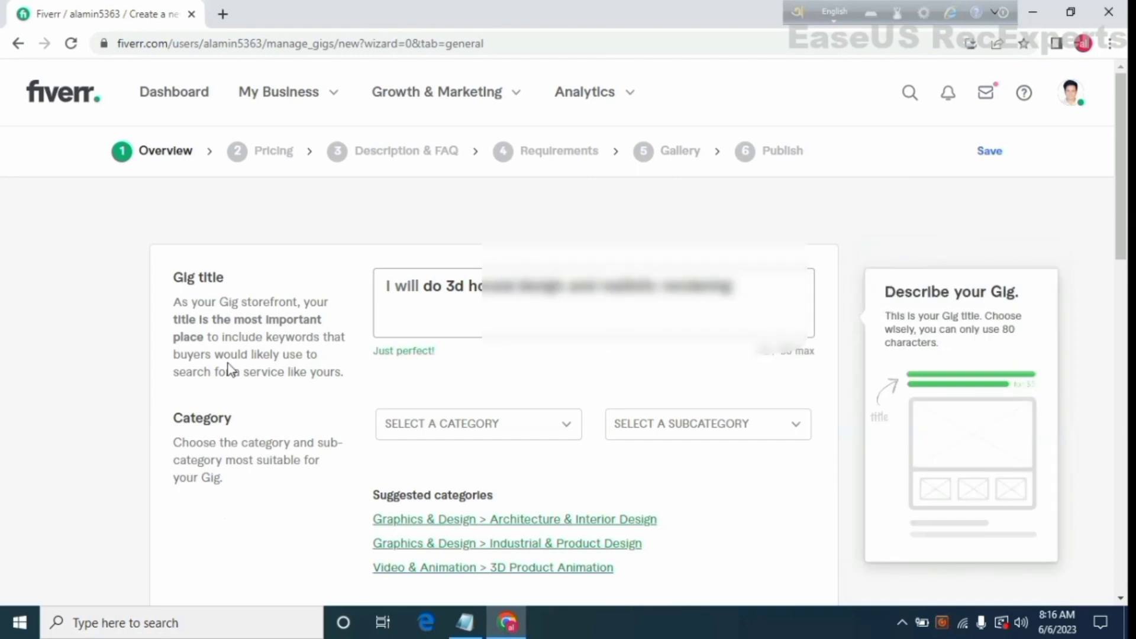
- Set the gig's subcategory to Architecture & Interior Design under the Graphics & Design category
scroll(432, 409, "down", 3)
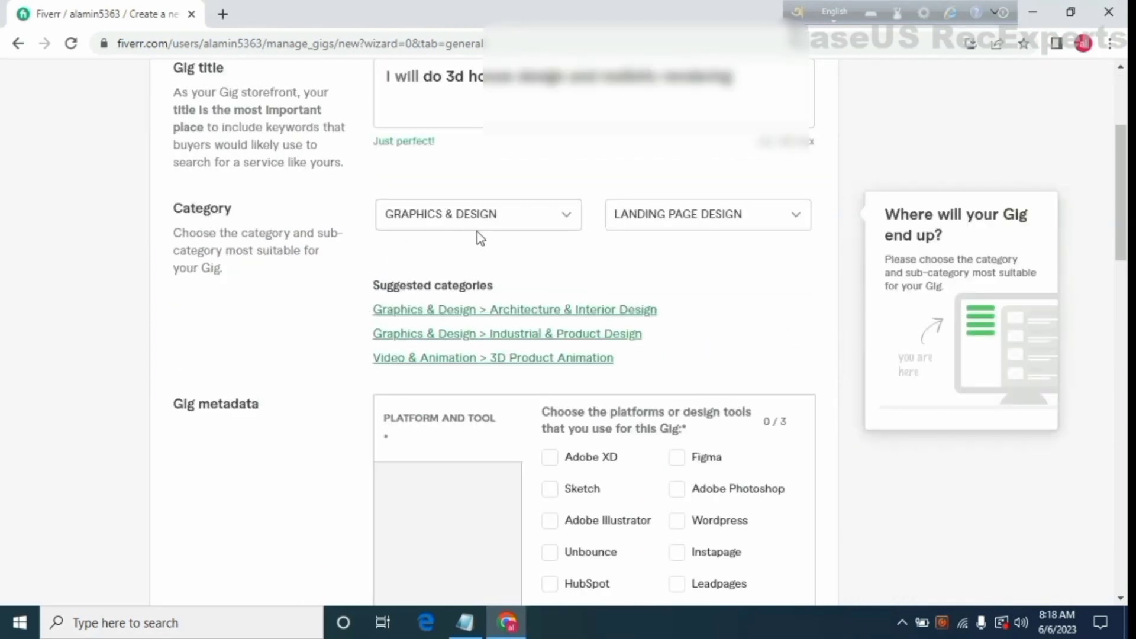
left_click(793, 224)
scroll(739, 376, "down", 1)
scroll(738, 376, "down", 4)
scroll(740, 391, "down", 3)
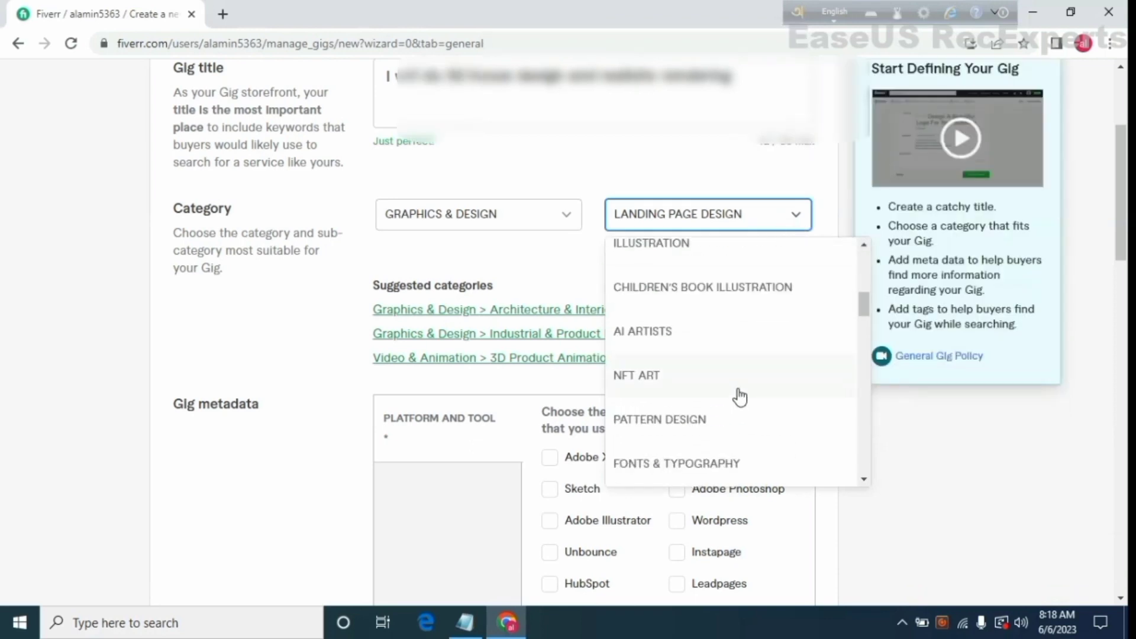
scroll(742, 419, "down", 7)
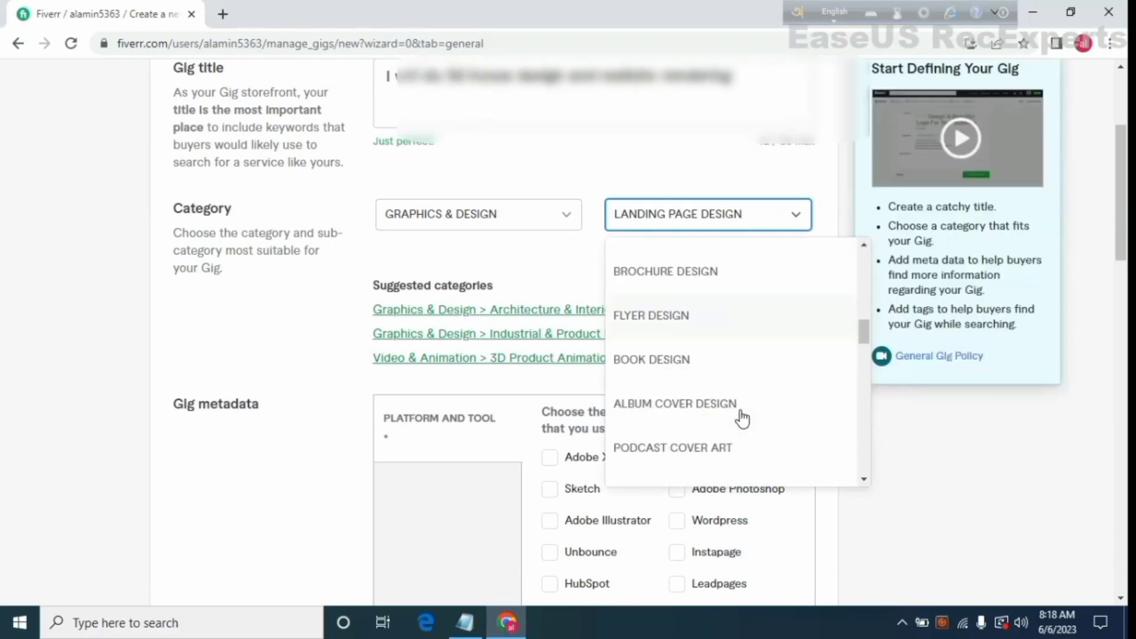
scroll(742, 418, "down", 7)
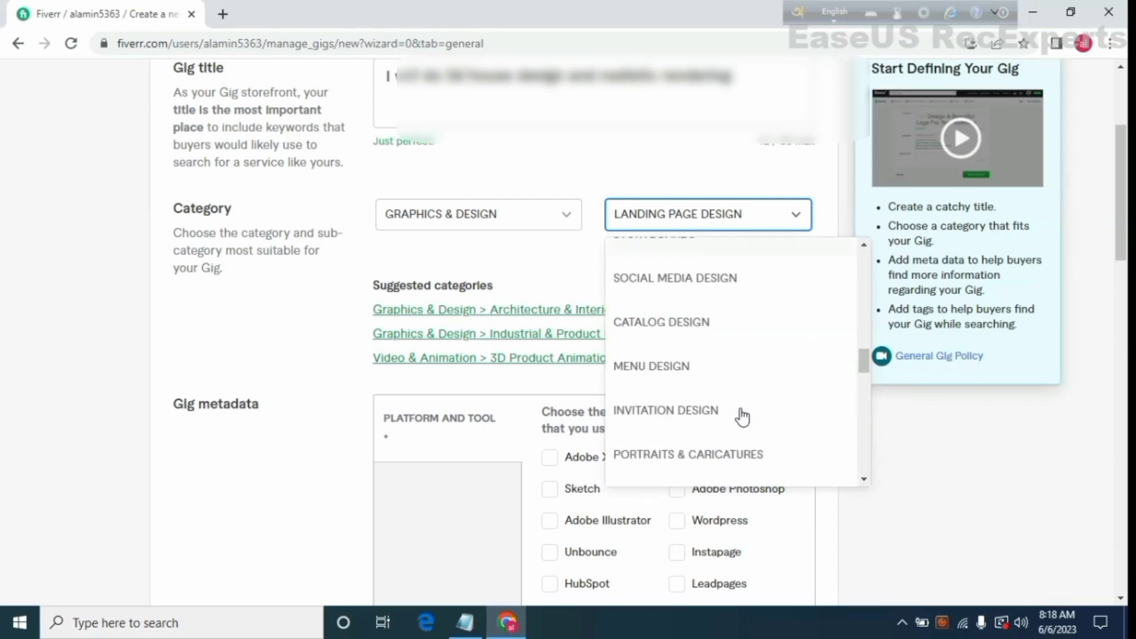
scroll(740, 415, "down", 2)
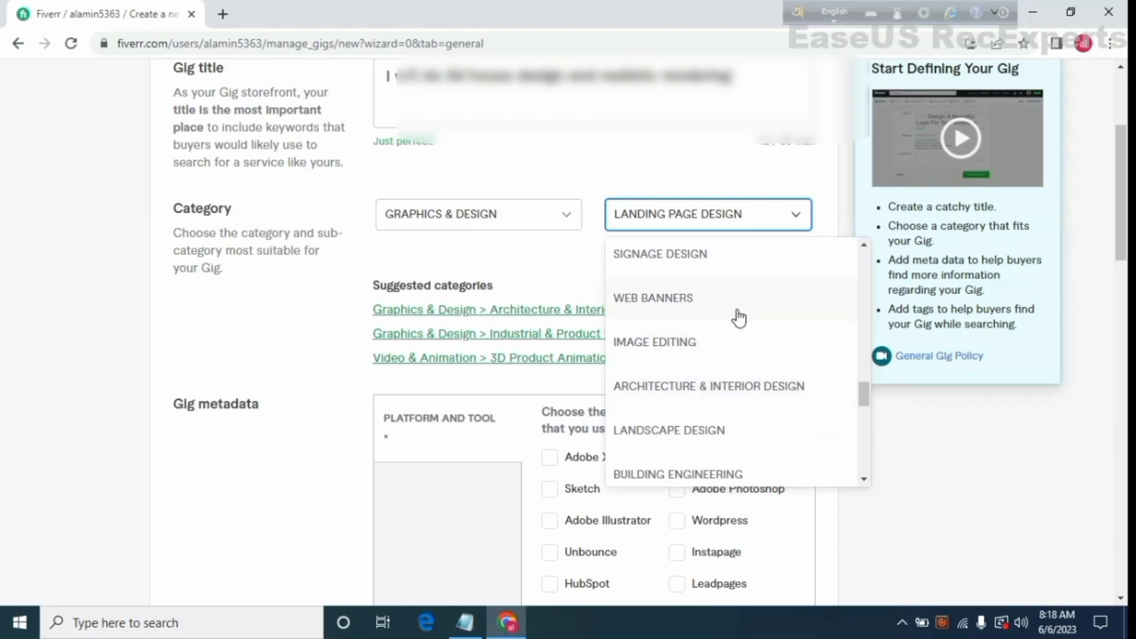
left_click(727, 388)
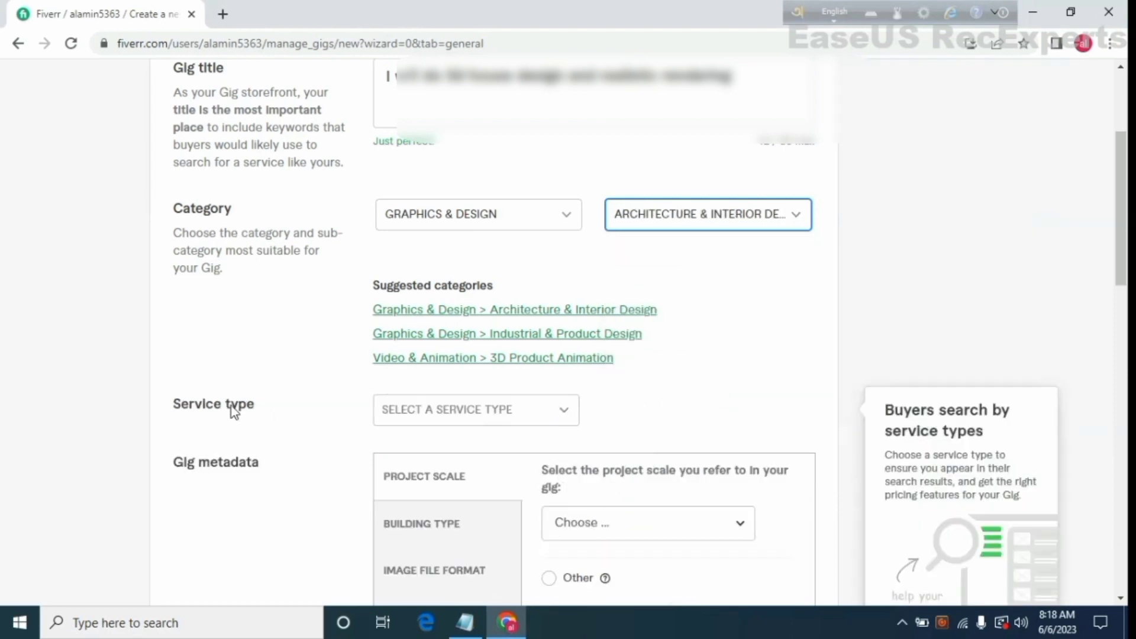
- Choose 3D Modeling & Rendering as the gig's service type
left_click_drag(262, 409, 217, 409)
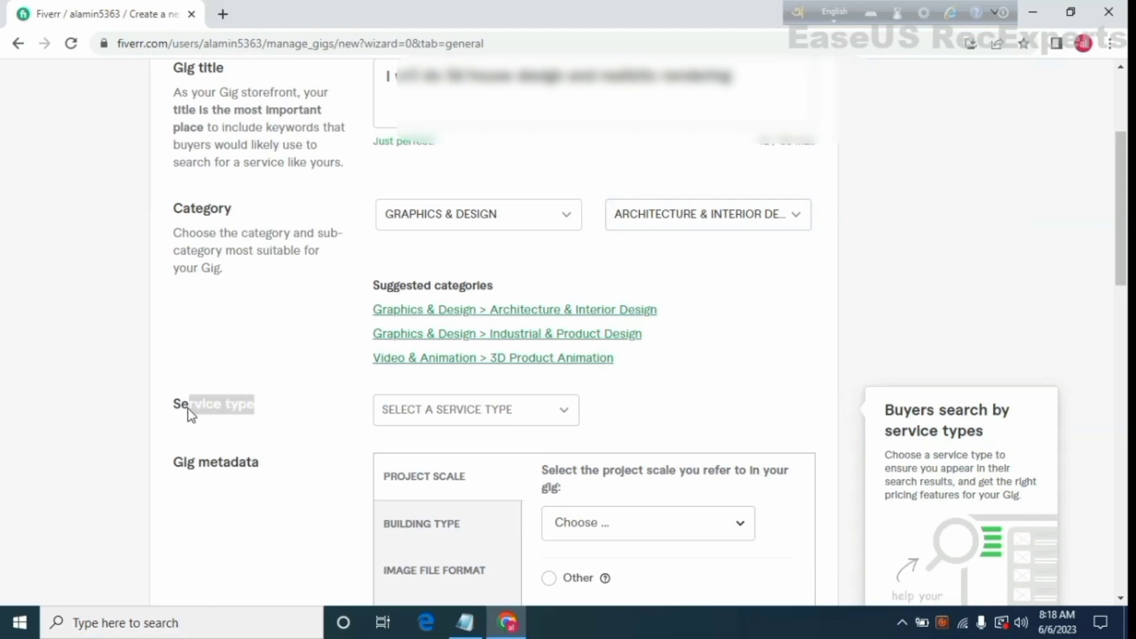
left_click(574, 418)
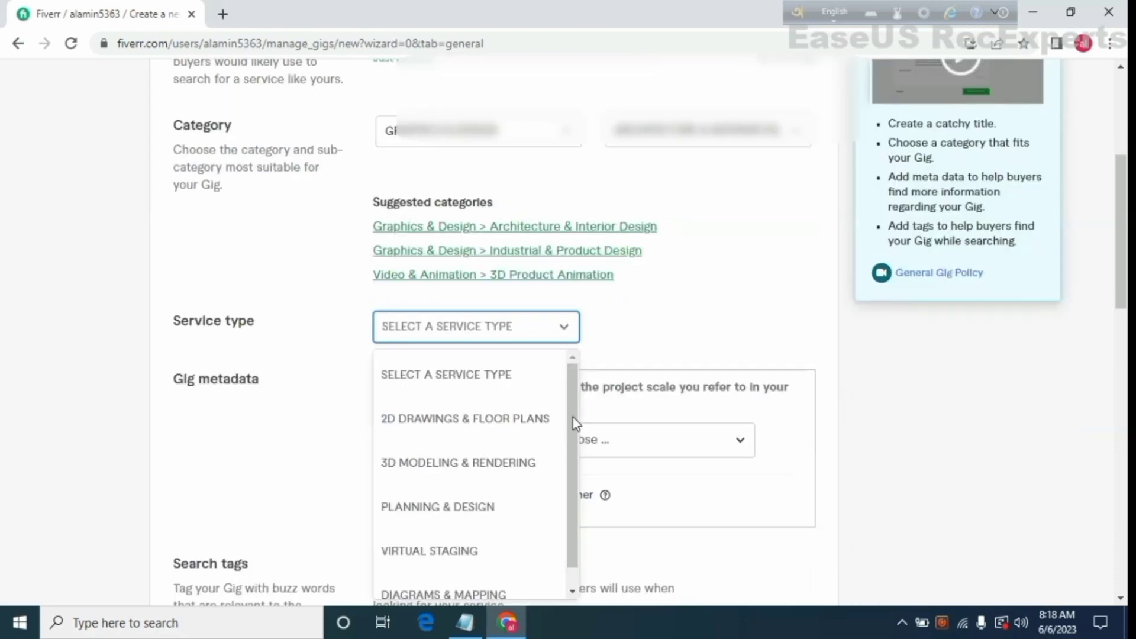
scroll(513, 425, "down", 1)
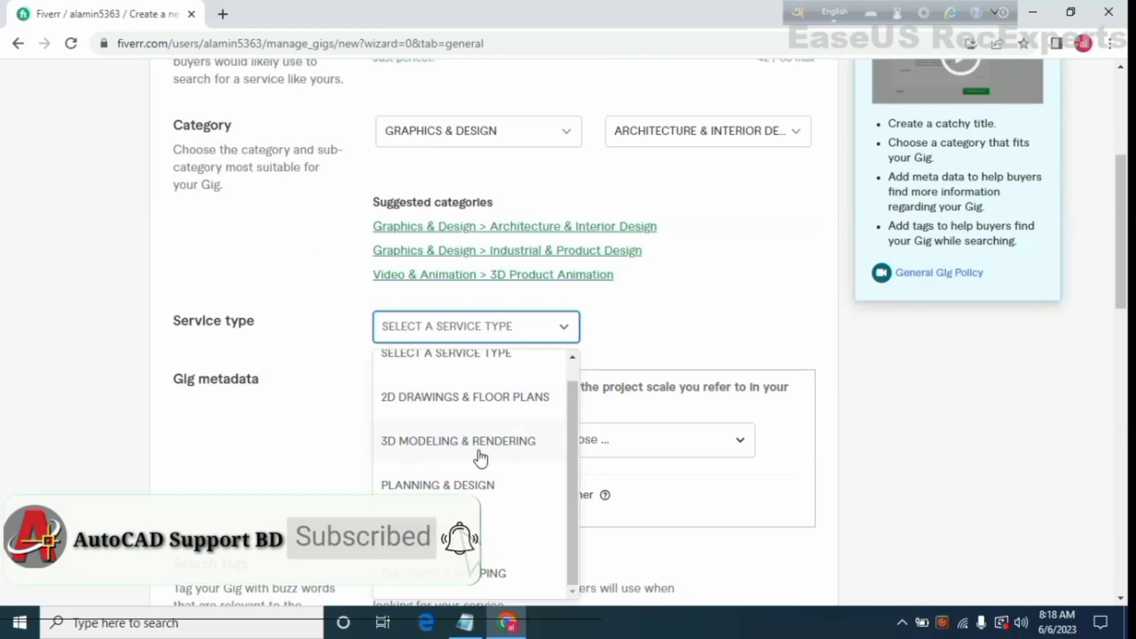
scroll(489, 482, "up", 1)
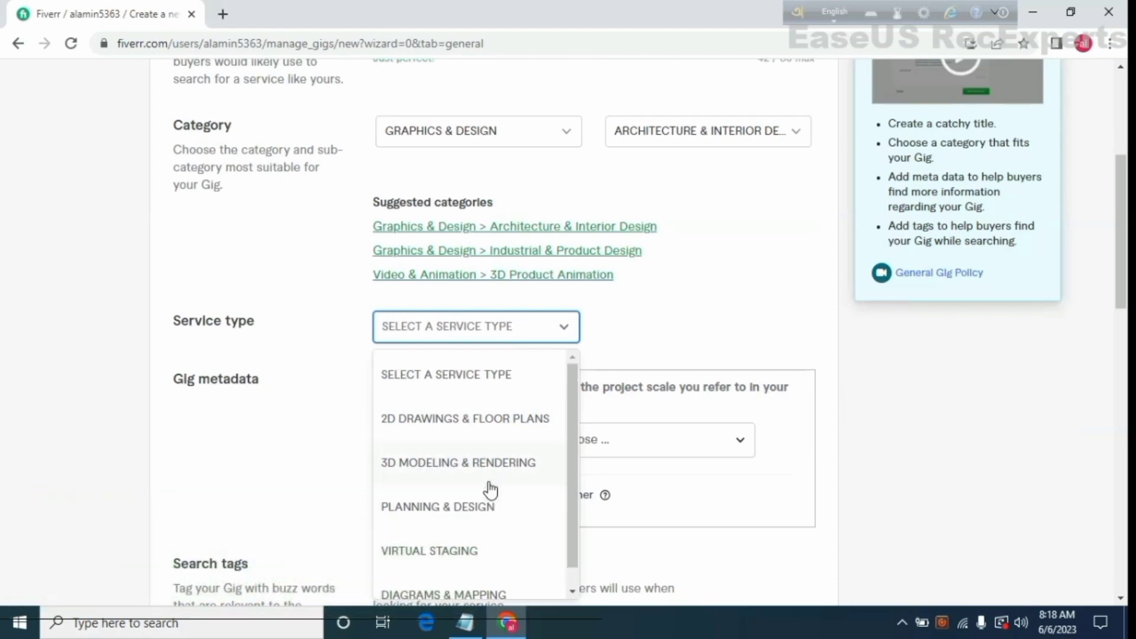
scroll(468, 473, "down", 1)
left_click(451, 452)
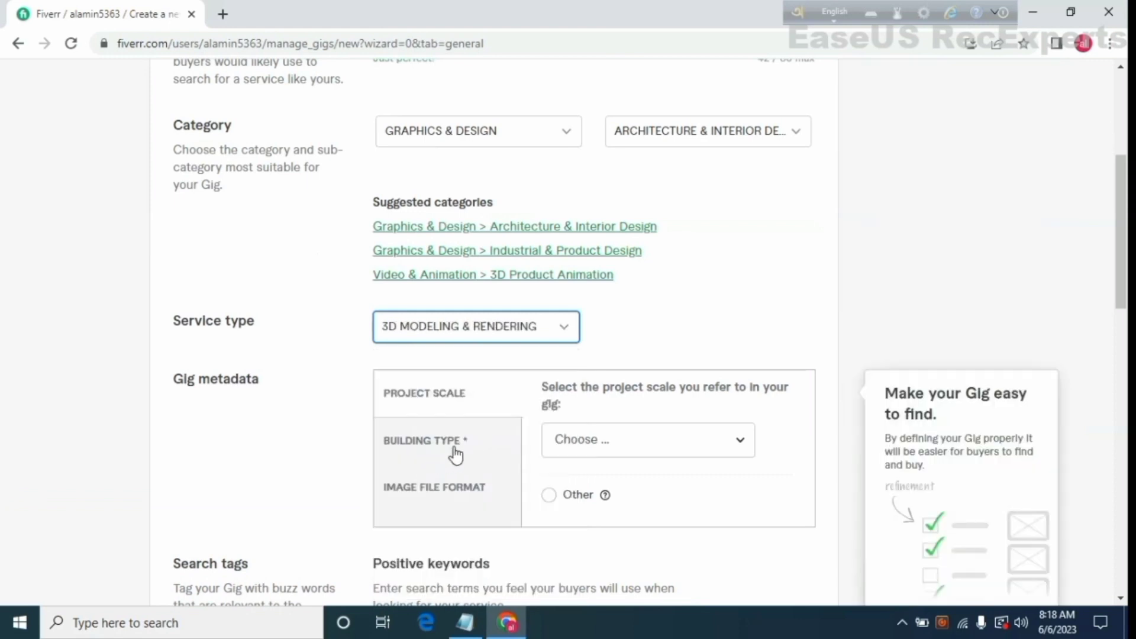
- Set the project scale in the gig metadata to Apartment
left_click(745, 453)
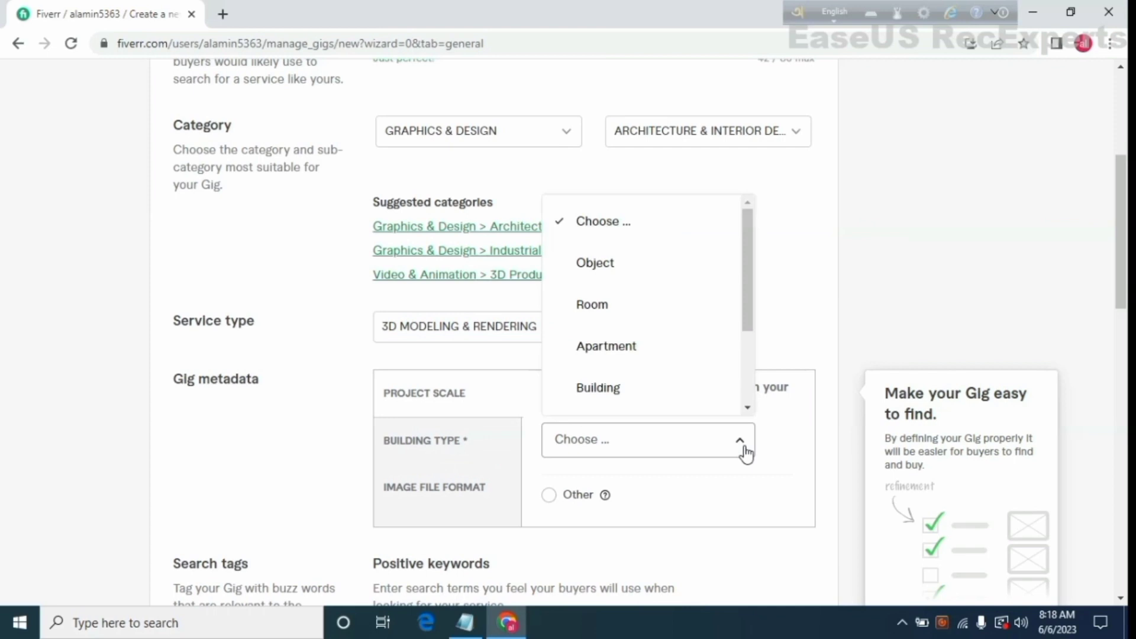
scroll(689, 362, "down", 2)
scroll(687, 361, "down", 1)
scroll(646, 330, "up", 4)
scroll(622, 411, "down", 2)
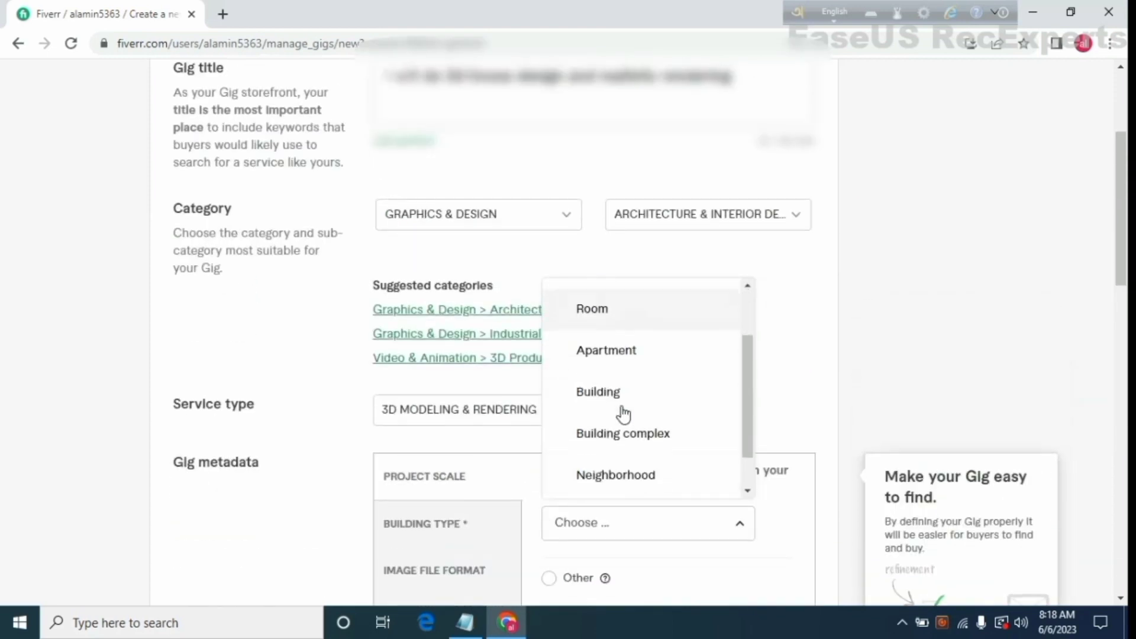
left_click(641, 353)
scroll(639, 443, "down", 3)
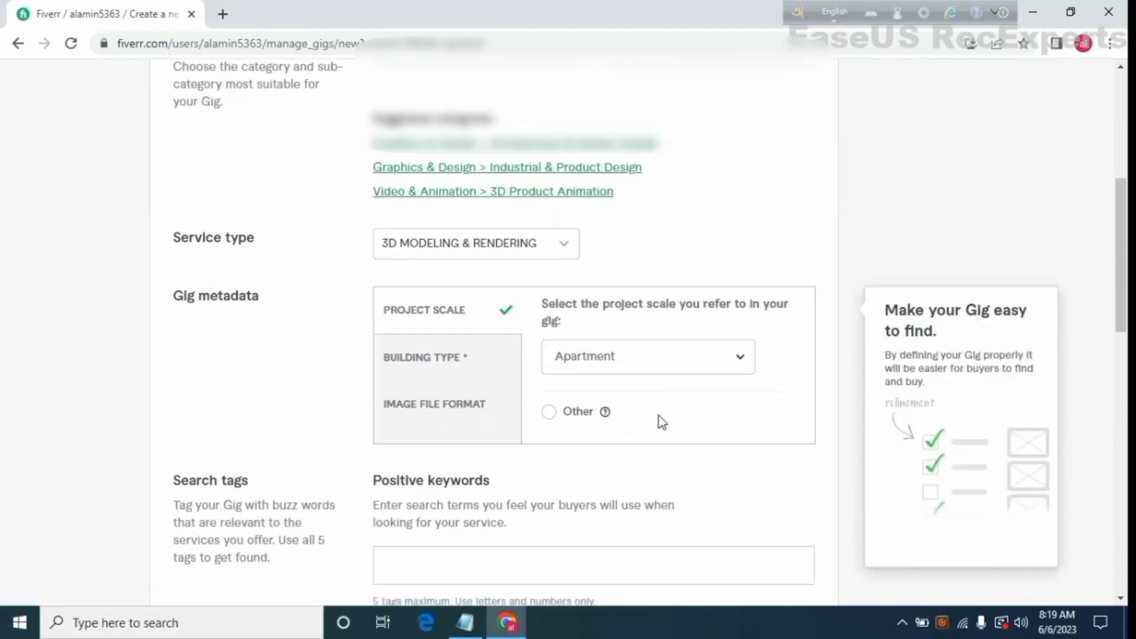
- Change the project scale in the gig metadata to Building and select its Other option
left_click(760, 360)
scroll(671, 302, "up", 2)
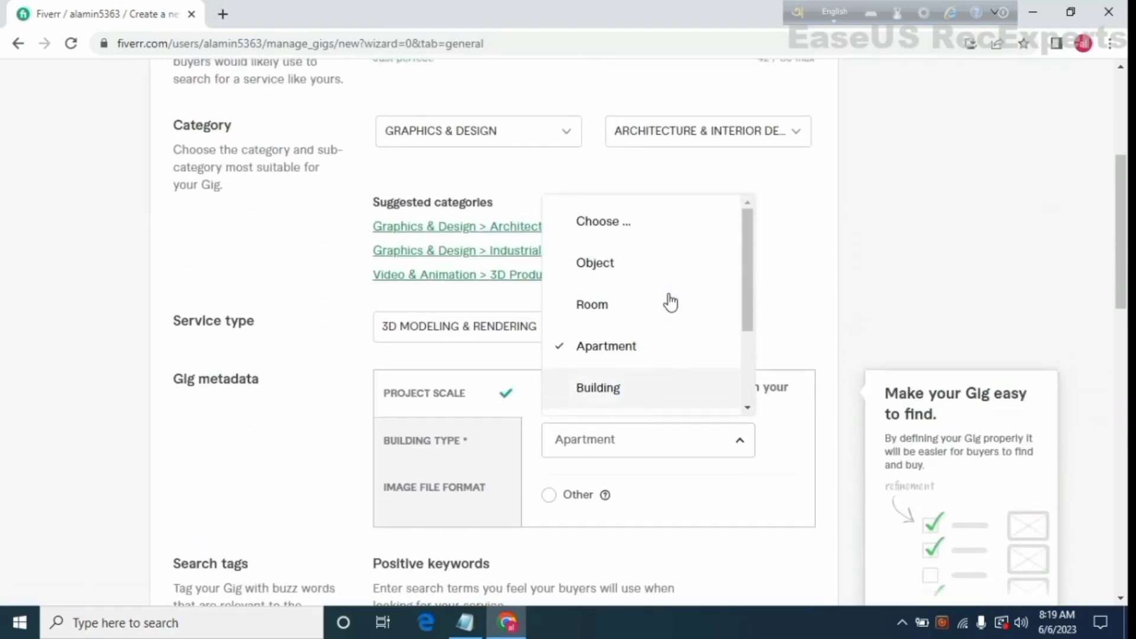
scroll(629, 337, "down", 2)
left_click(624, 317)
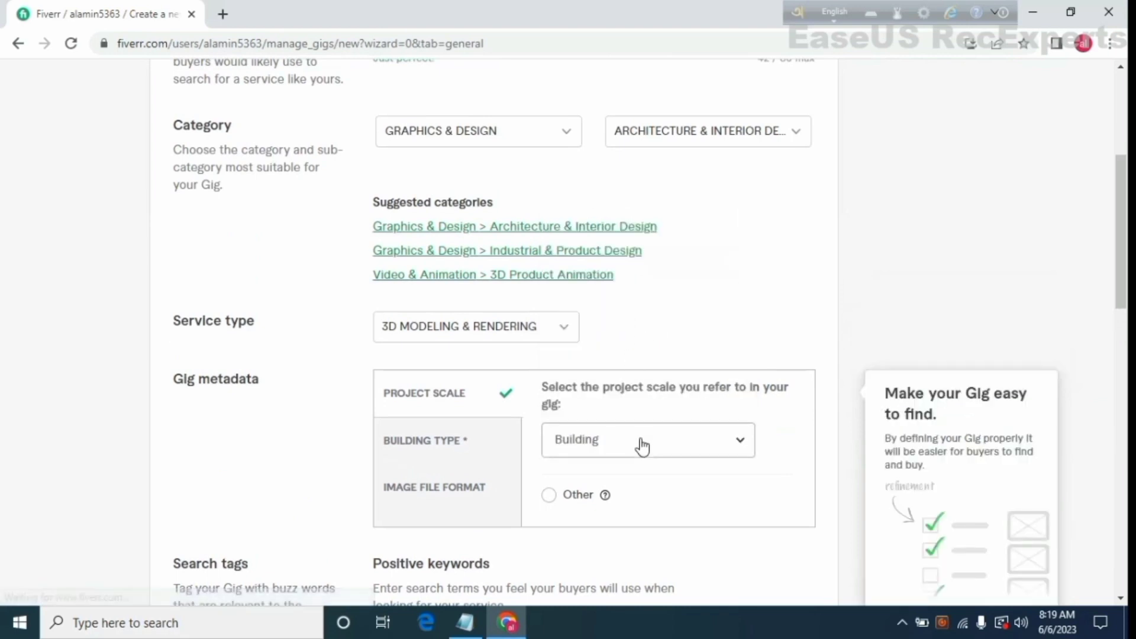
scroll(642, 447, "down", 3)
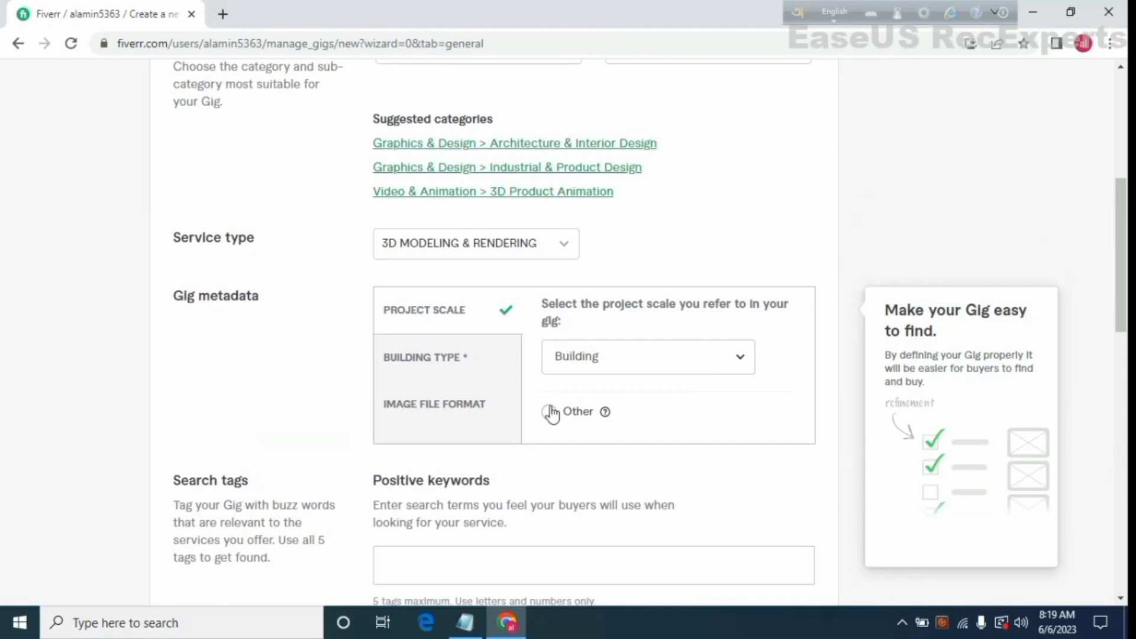
left_click(547, 411)
- Select DWG, JPG and PDF as the image file formats in the gig metadata
left_click(467, 408)
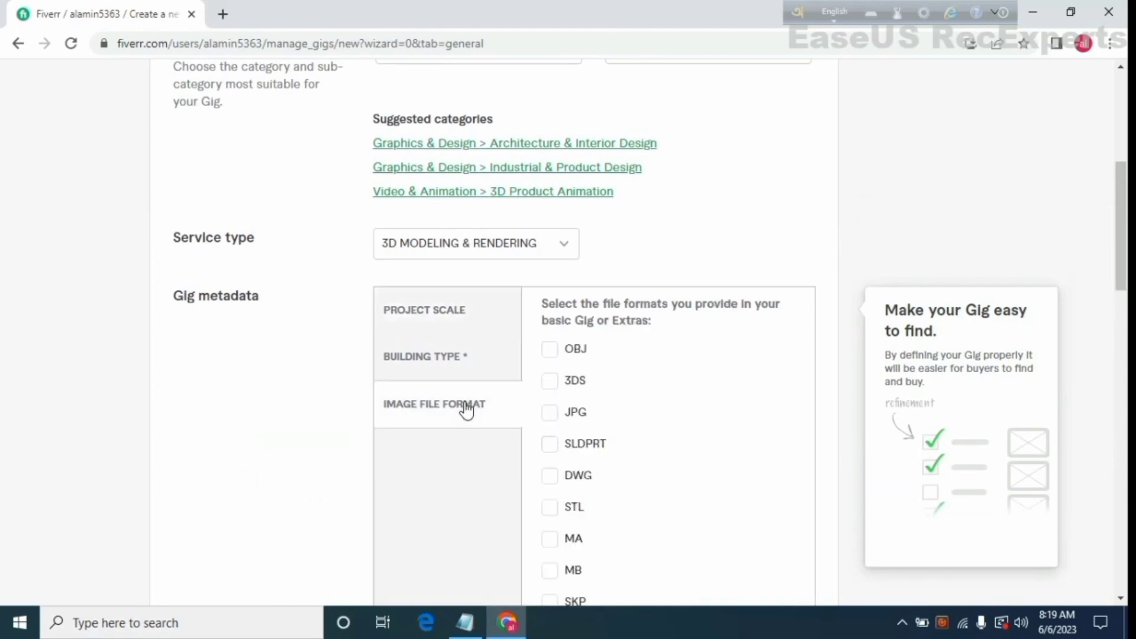
scroll(464, 406, "down", 1)
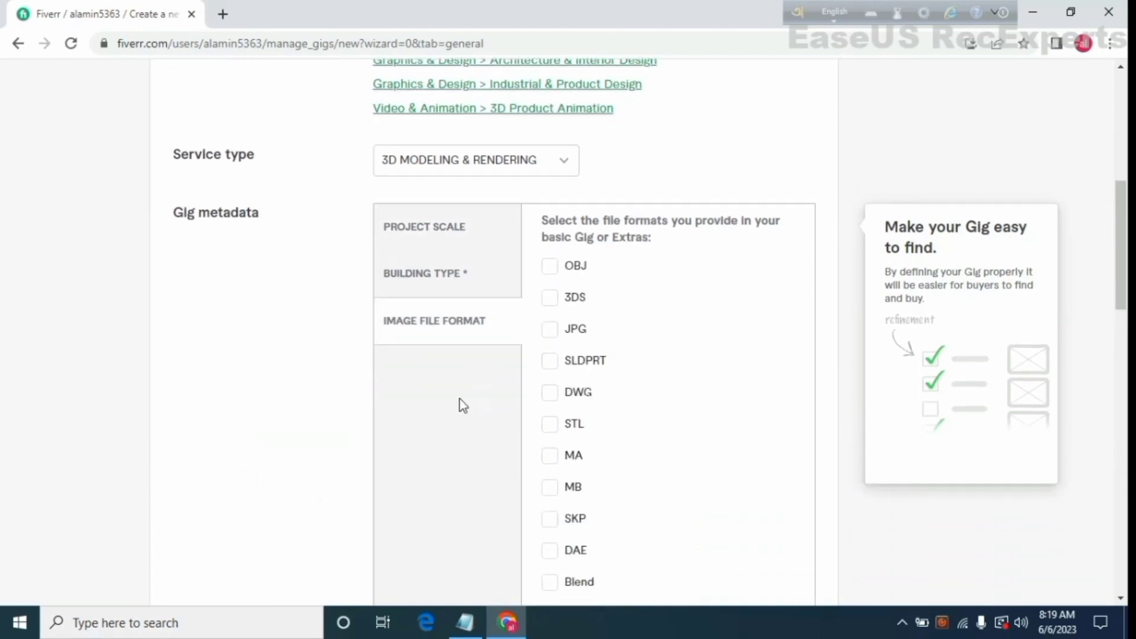
left_click(557, 400)
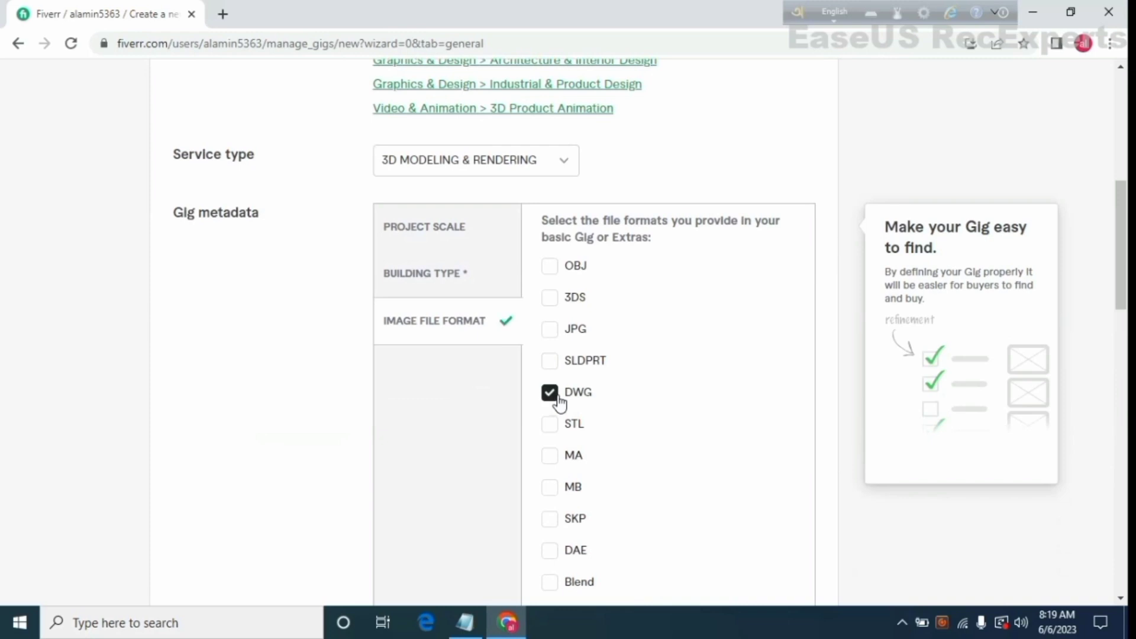
left_click(561, 335)
scroll(585, 347, "down", 1)
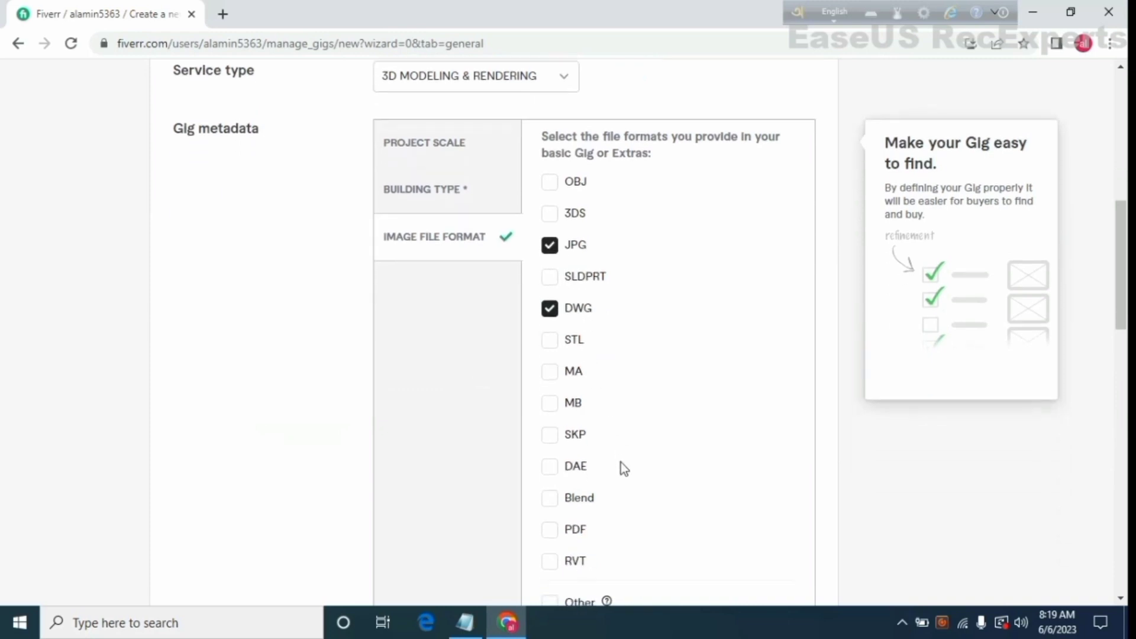
scroll(620, 463, "down", 3)
left_click(561, 287)
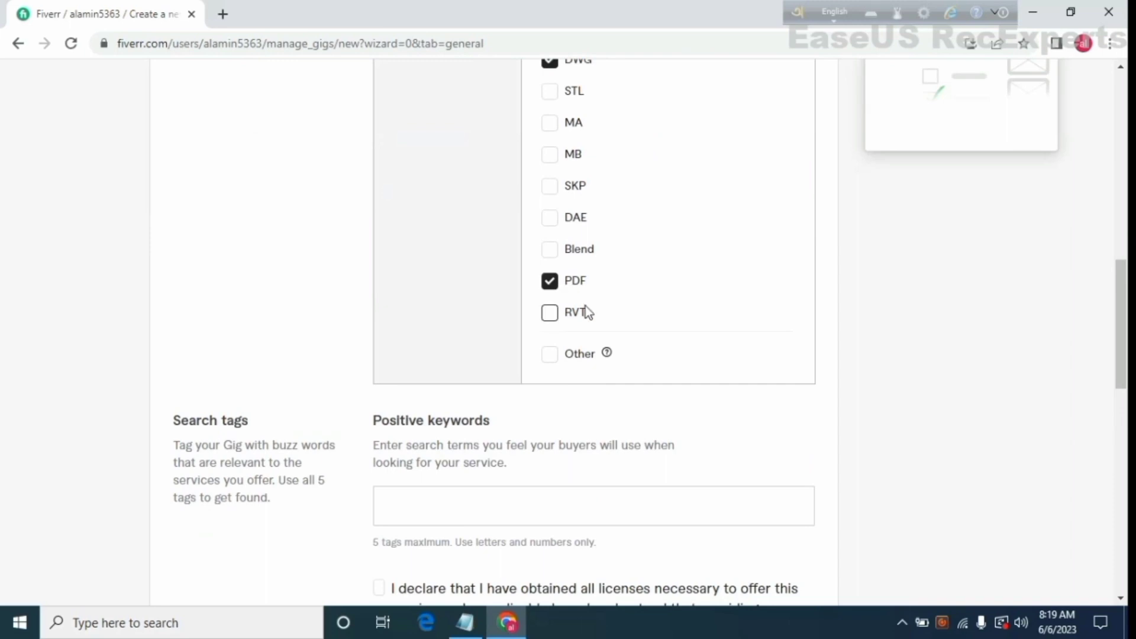
scroll(586, 311, "up", 3)
scroll(589, 307, "up", 2)
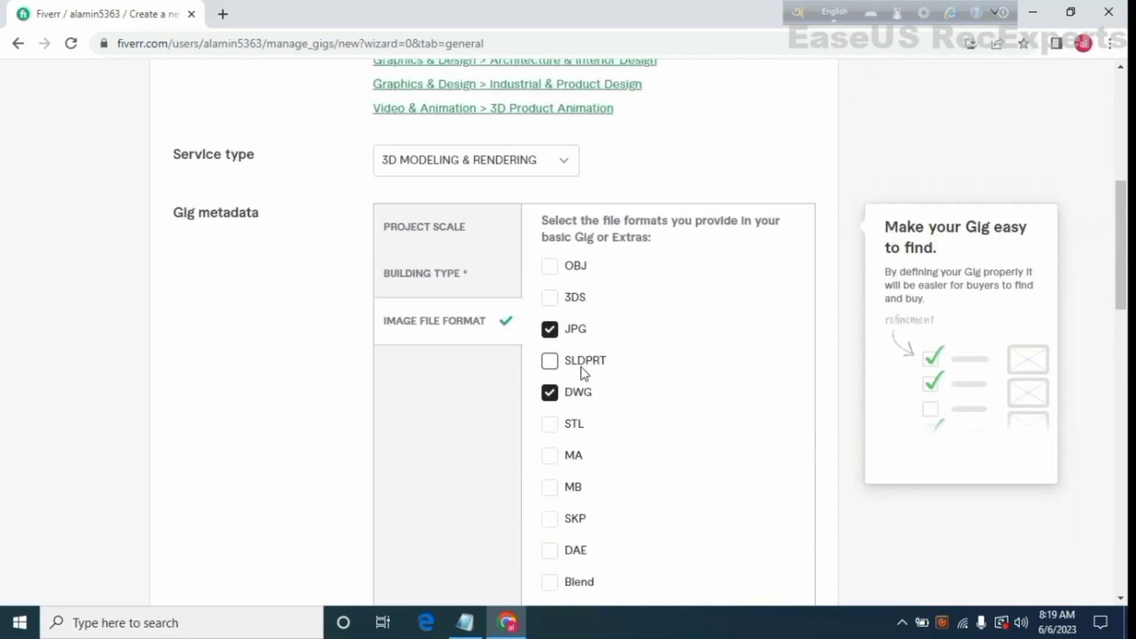
scroll(662, 398, "down", 1)
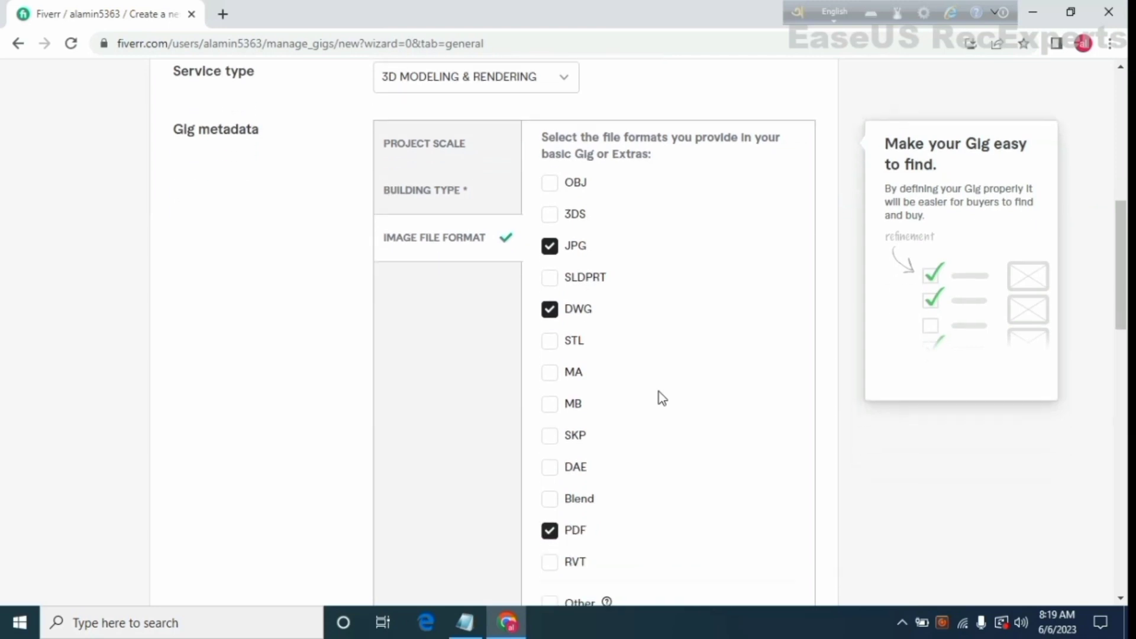
- Check the tag list in Notepad and add the suggested keyword "interior design" to the gig's positive keywords
scroll(661, 397, "down", 1)
scroll(659, 399, "down", 3)
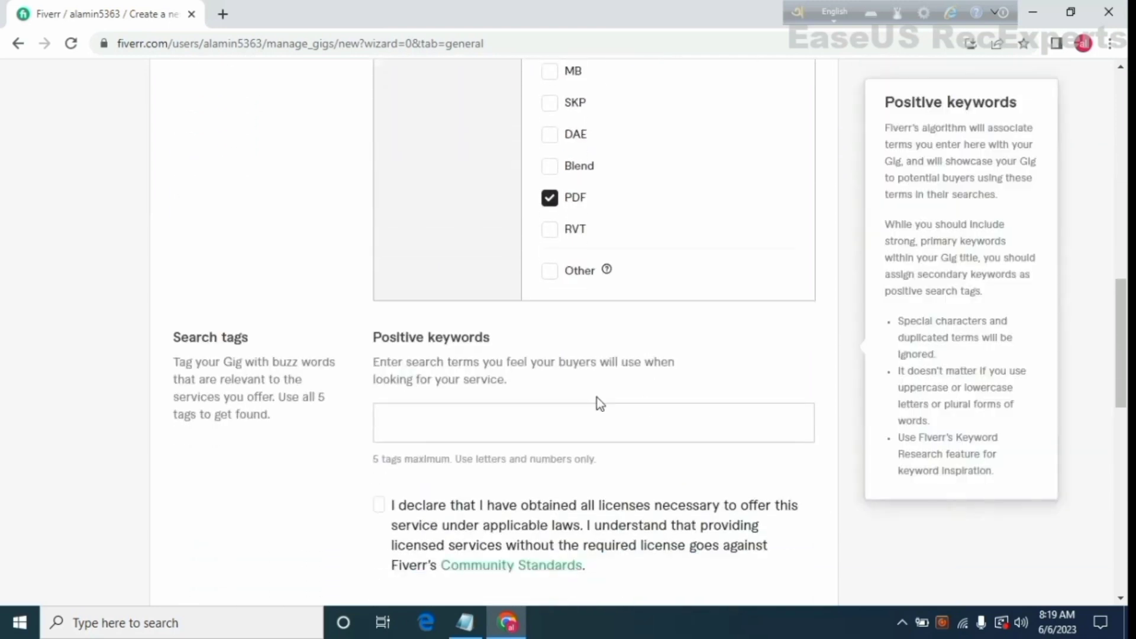
scroll(501, 384, "down", 1)
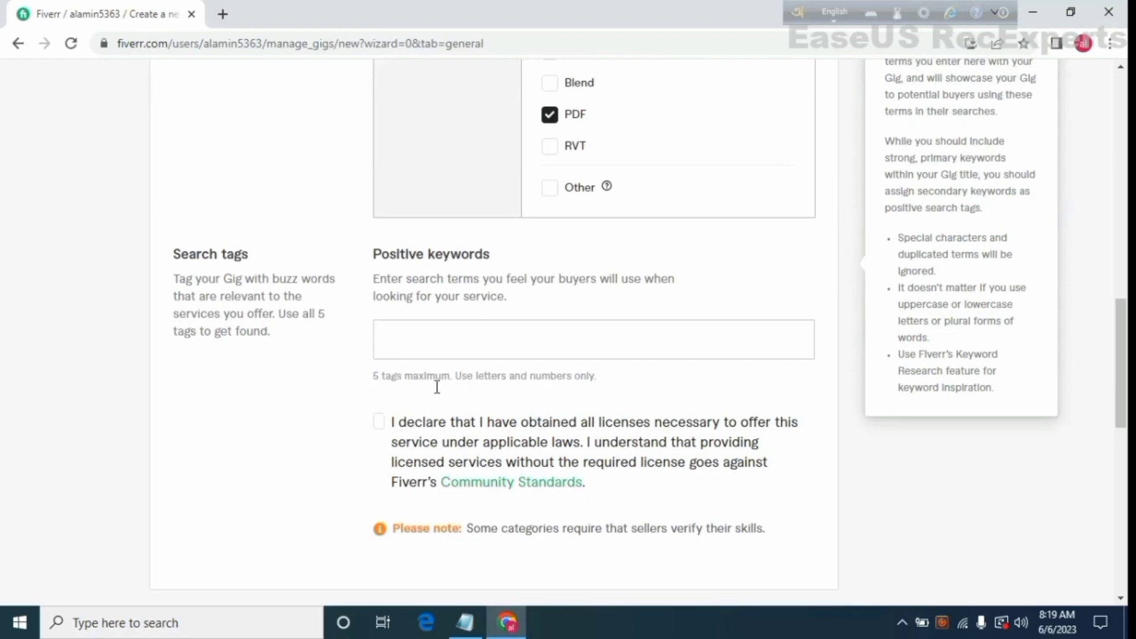
left_click(411, 349)
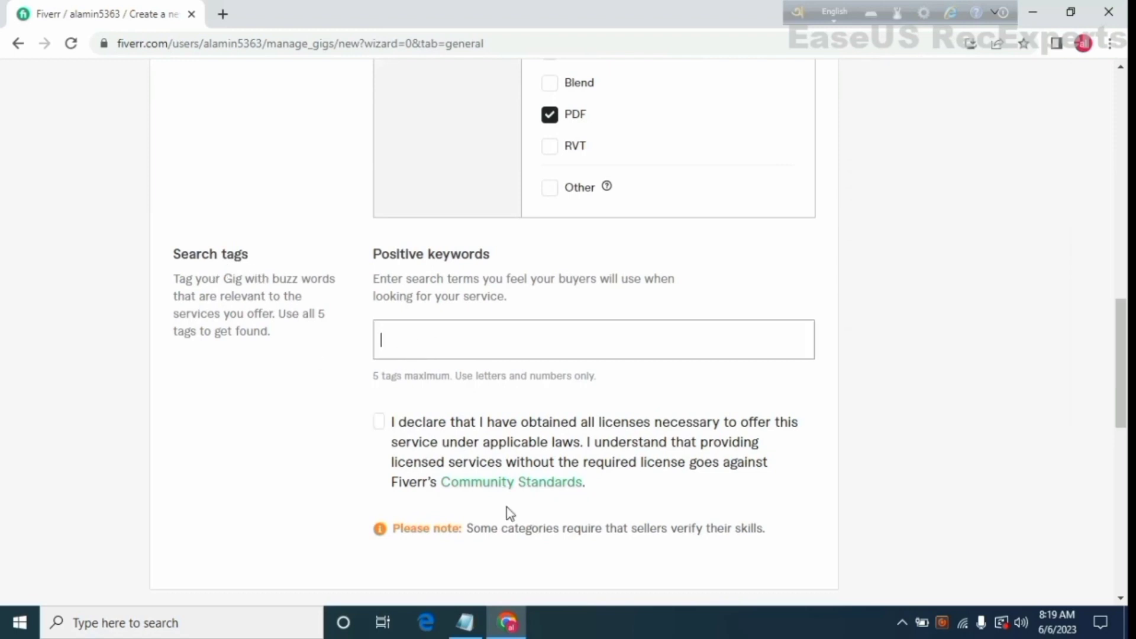
left_click(465, 622)
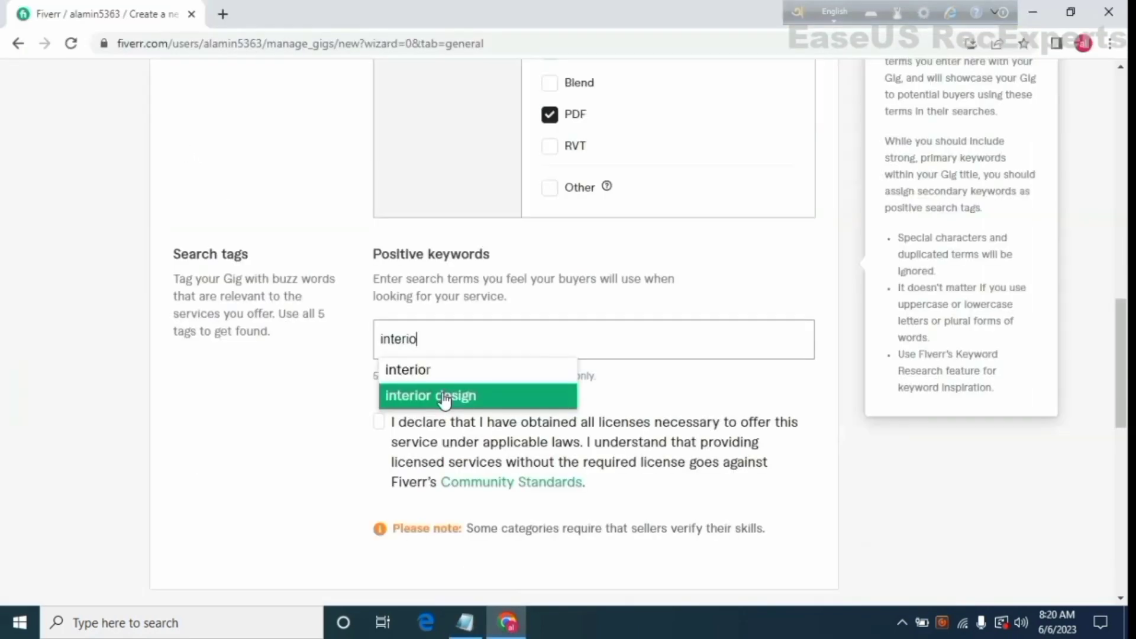
left_click(444, 398)
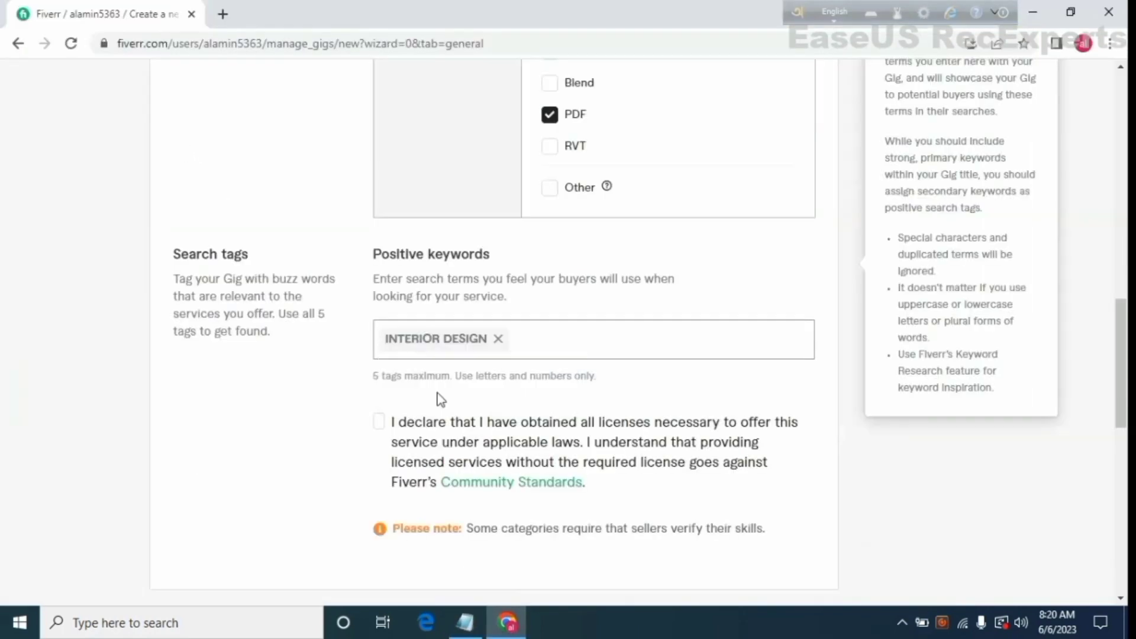
- Consult the Notepad tag list again and add the suggested keyword "3d model" to the gig's search tags
left_click(465, 623)
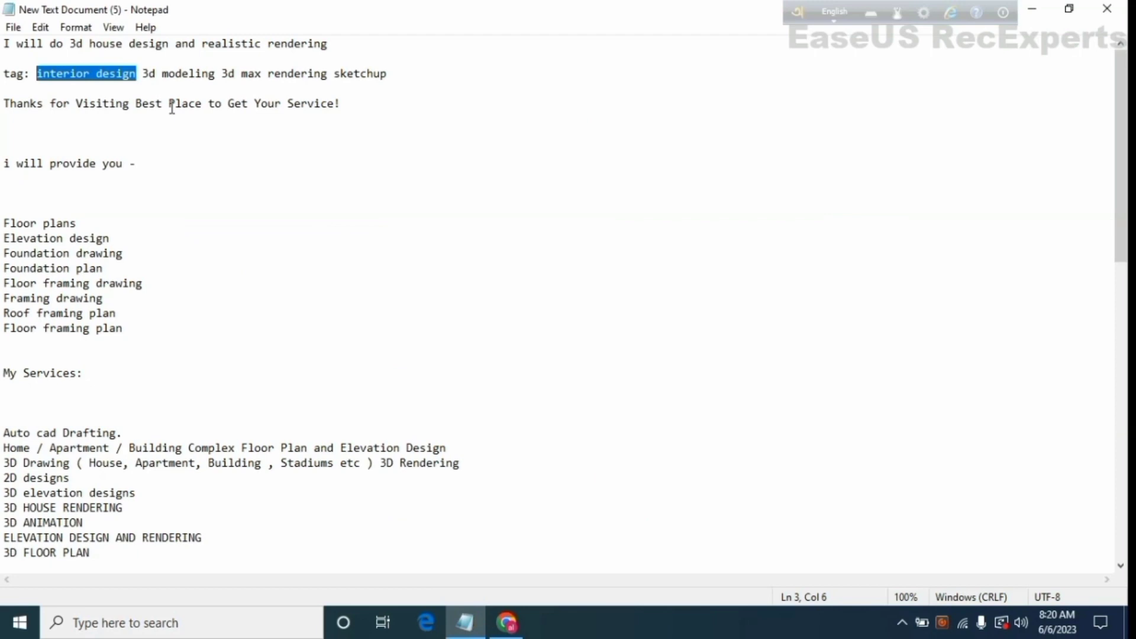
left_click(509, 632)
type("3d ")
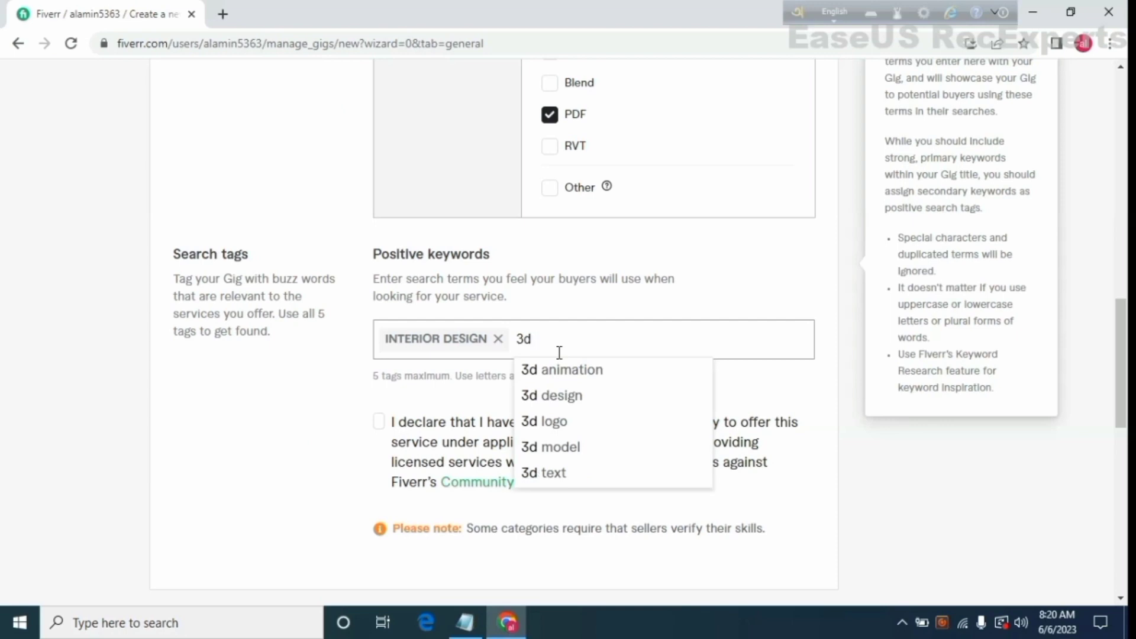
type("mod")
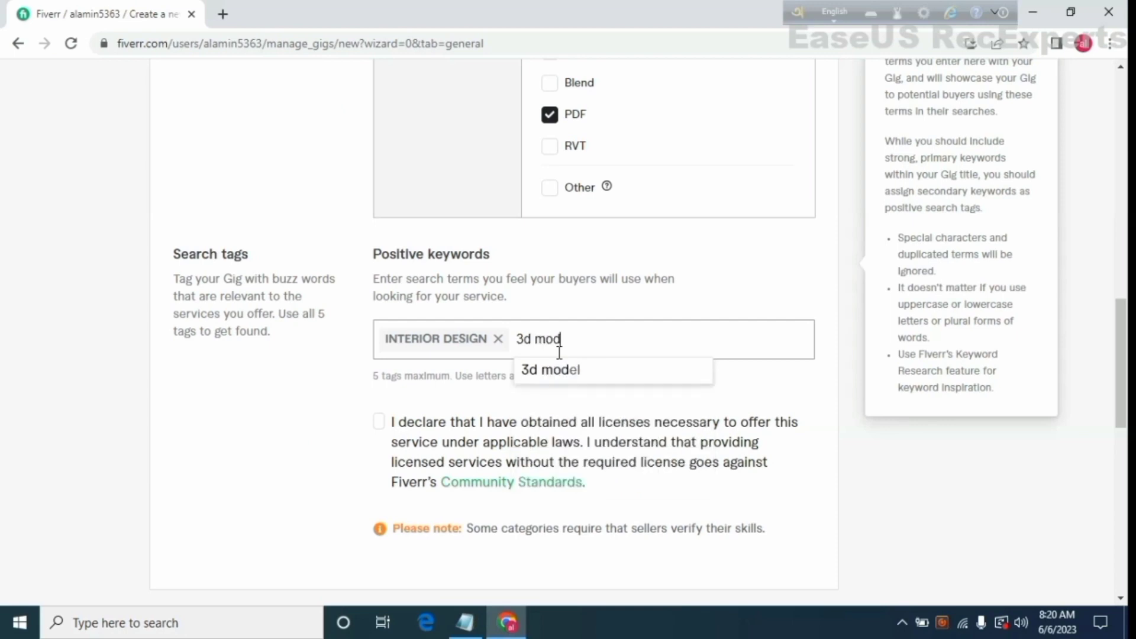
left_click(599, 379)
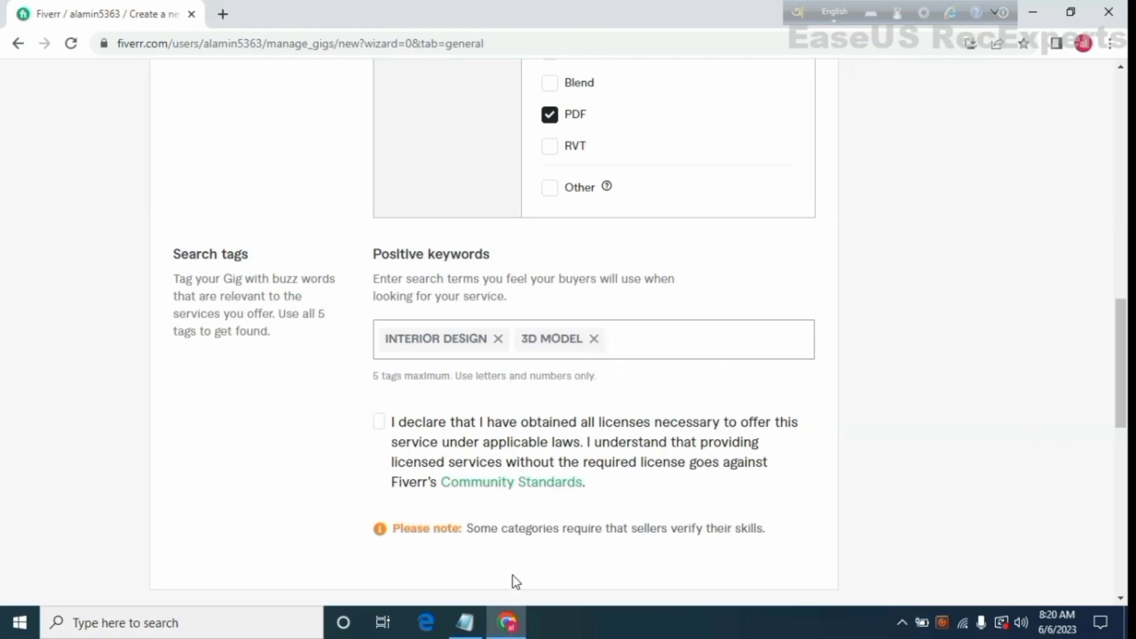
- Look up the third tag in the Notepad notes and add "3d max" to the positive keywords
left_click(481, 627)
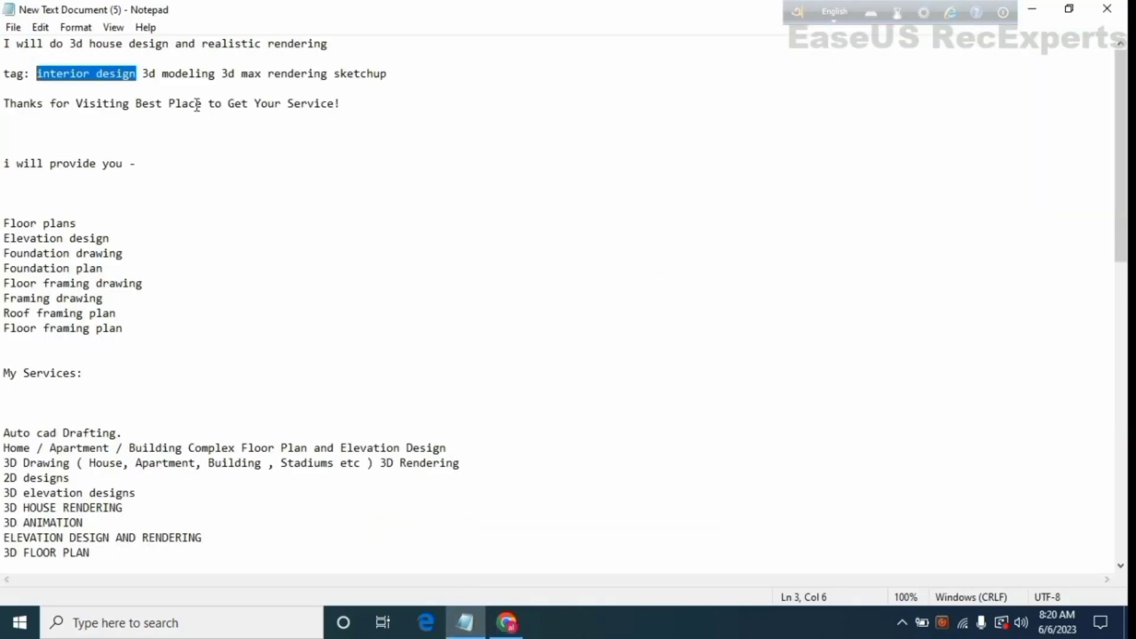
key("alt+Tab")
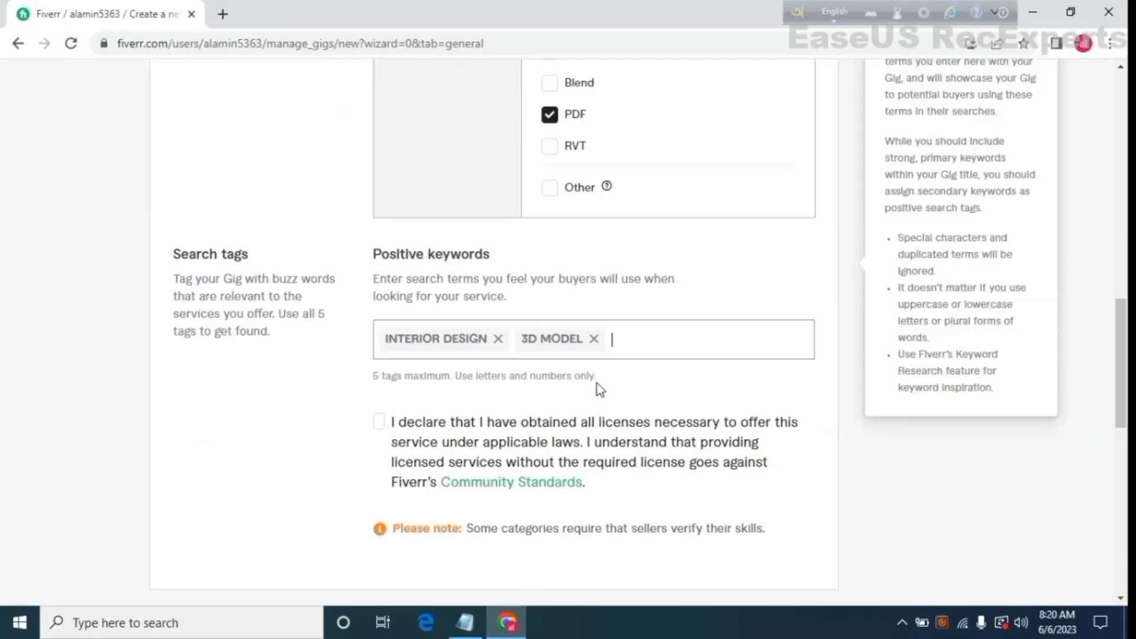
type("3d ")
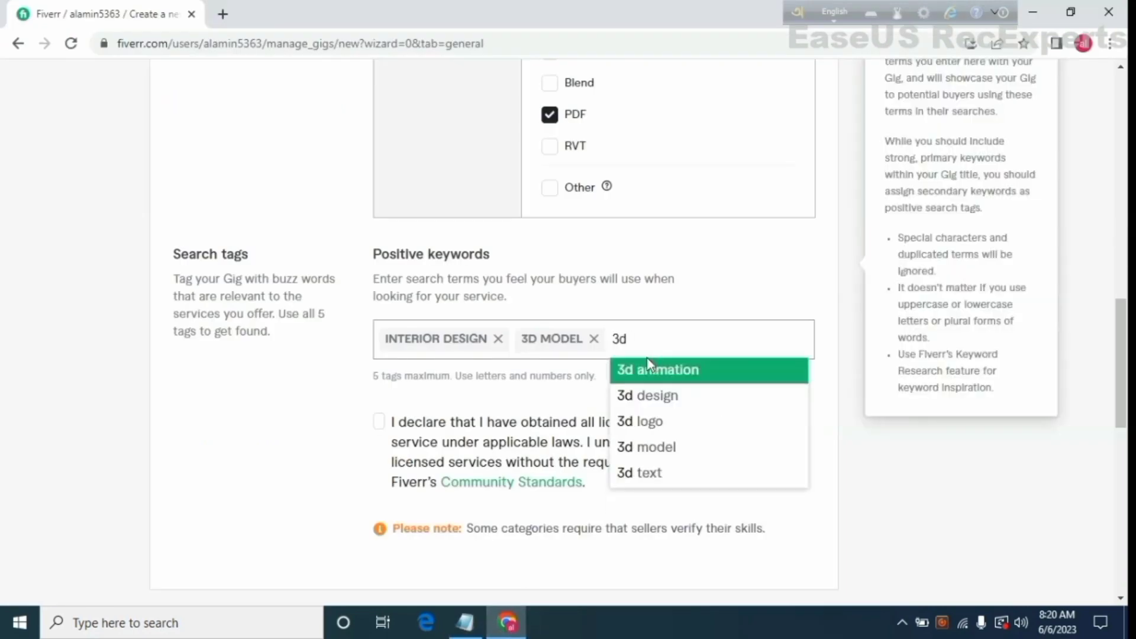
type("m")
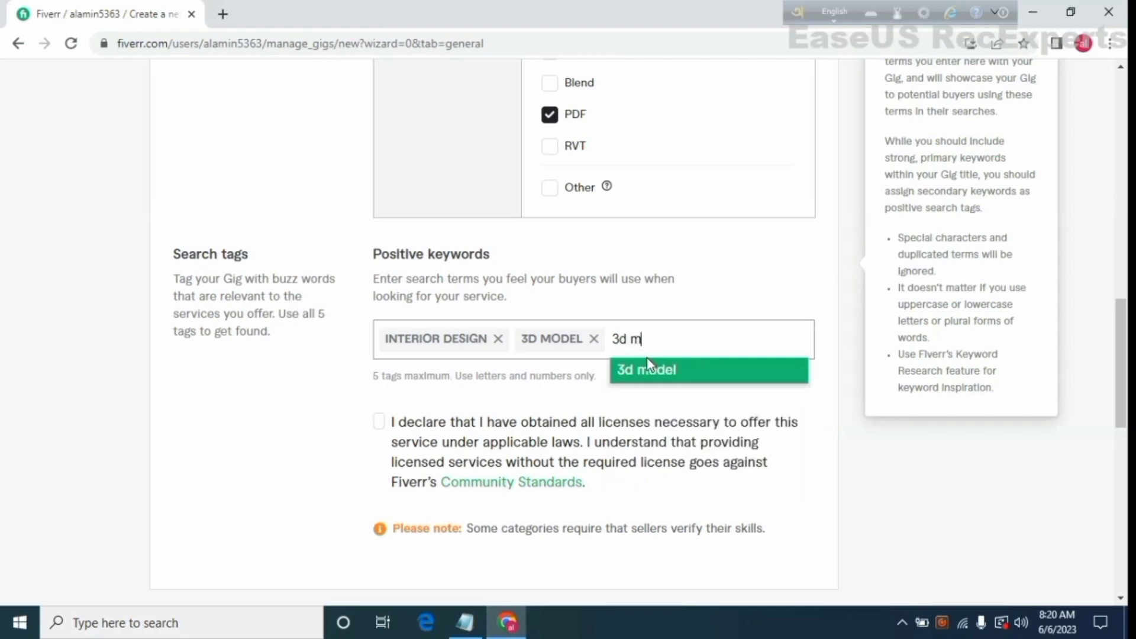
type("ax")
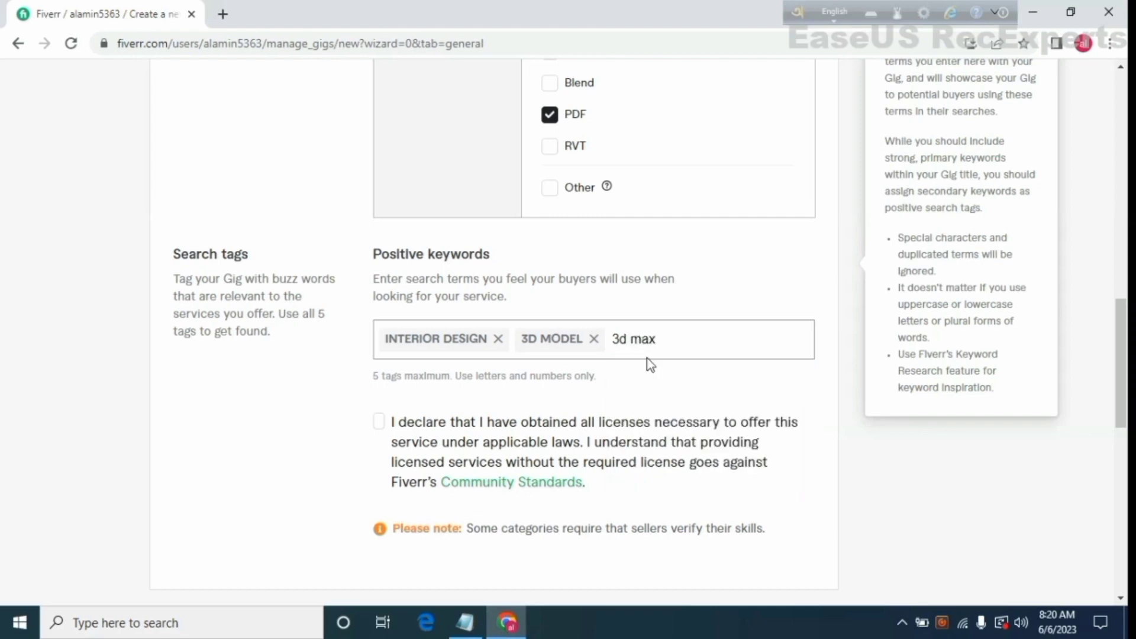
key("Return")
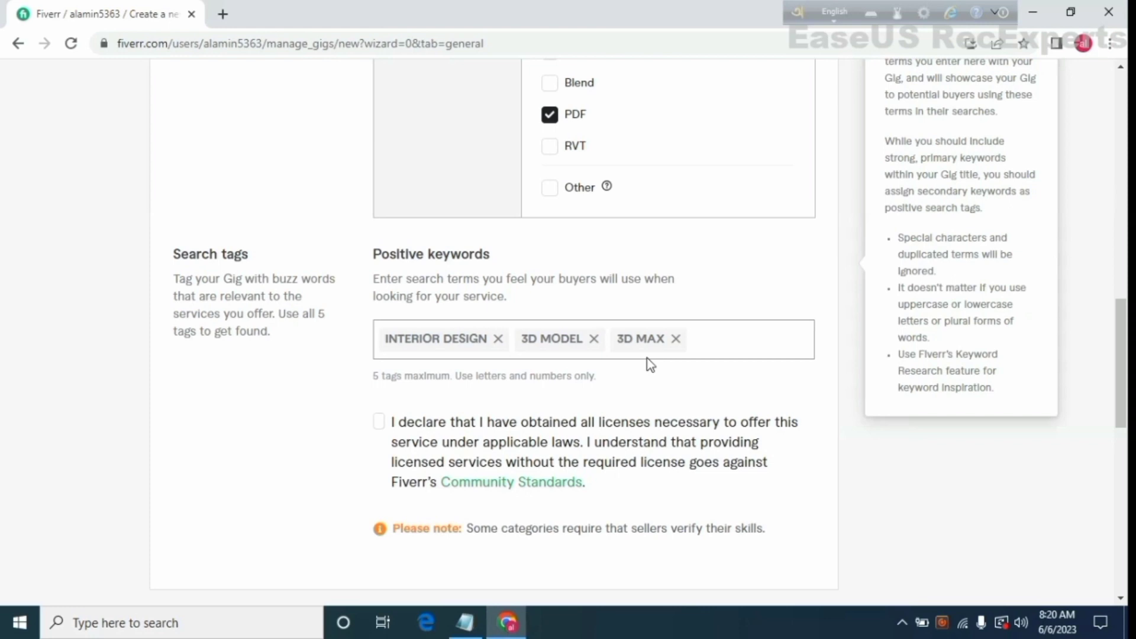
- Look up the fourth tag in the Notepad notes and add the suggested keyword "rendering" to the search tags
left_click(477, 621)
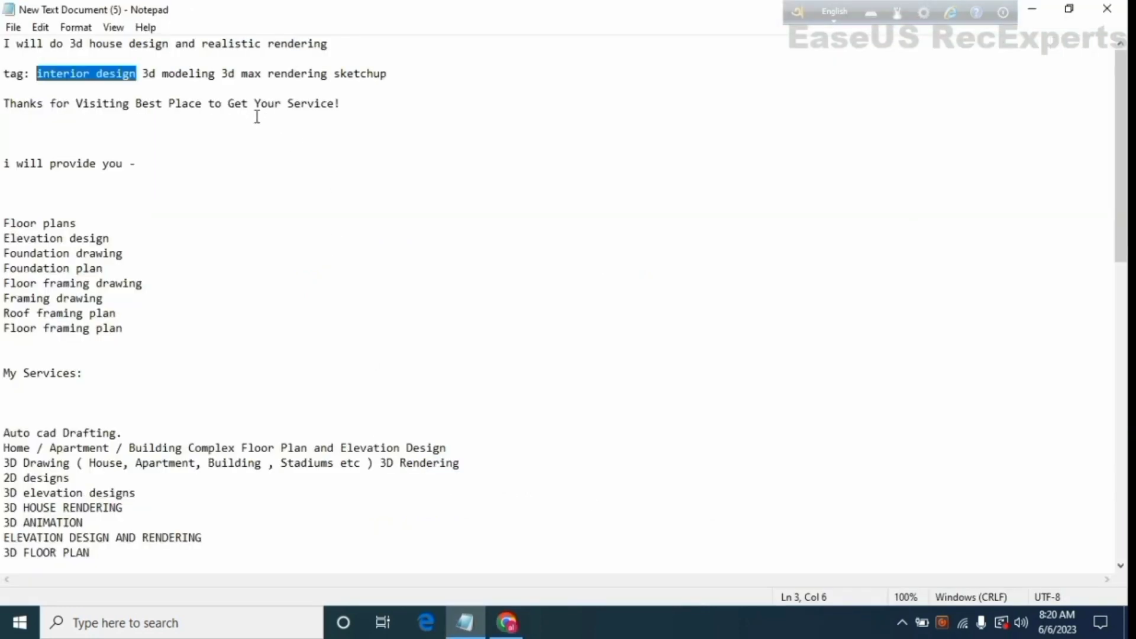
left_click(506, 622)
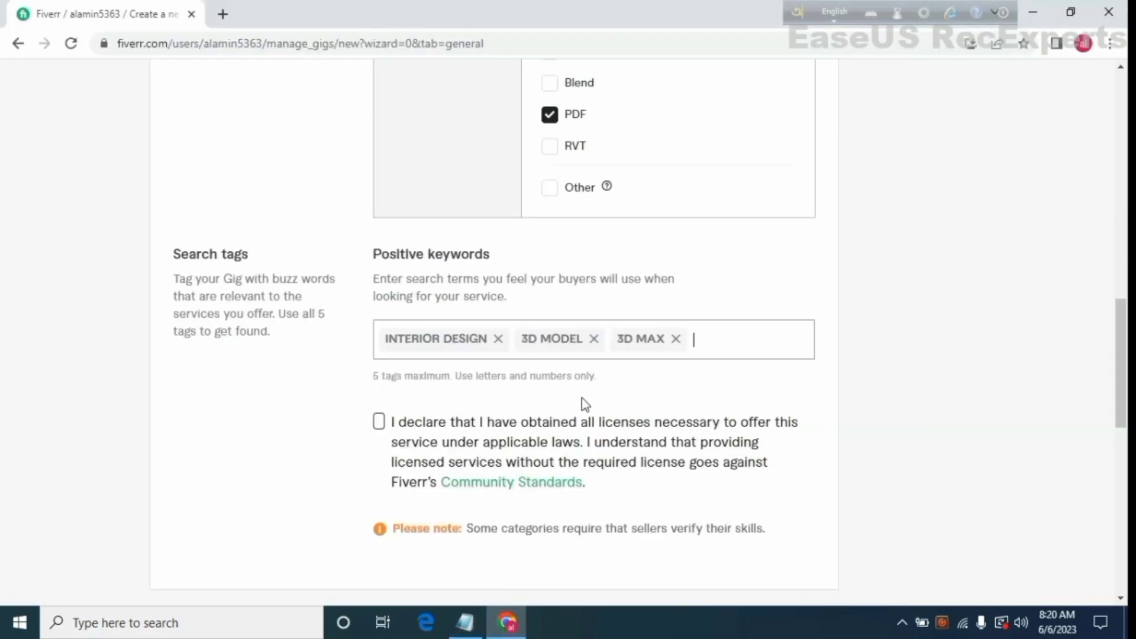
type("r")
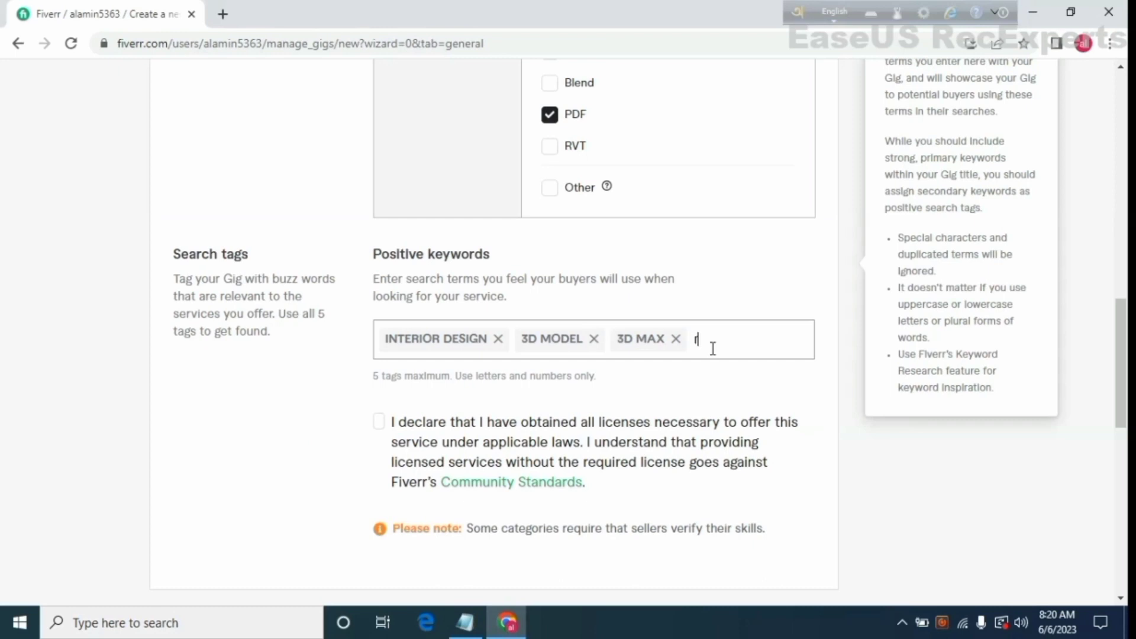
type("ender")
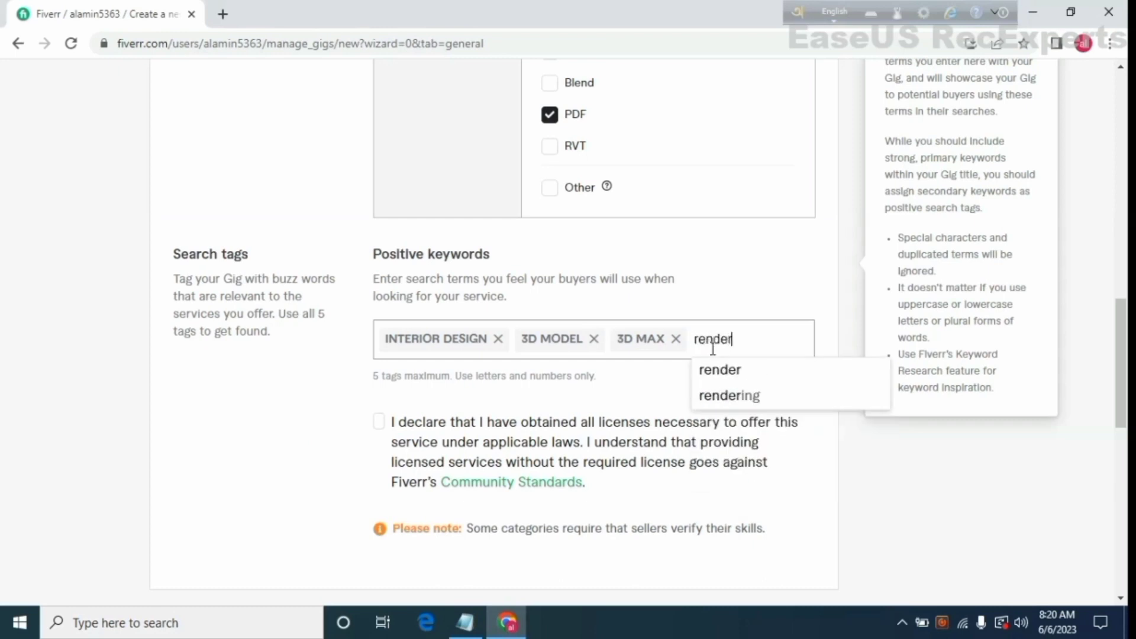
left_click(725, 394)
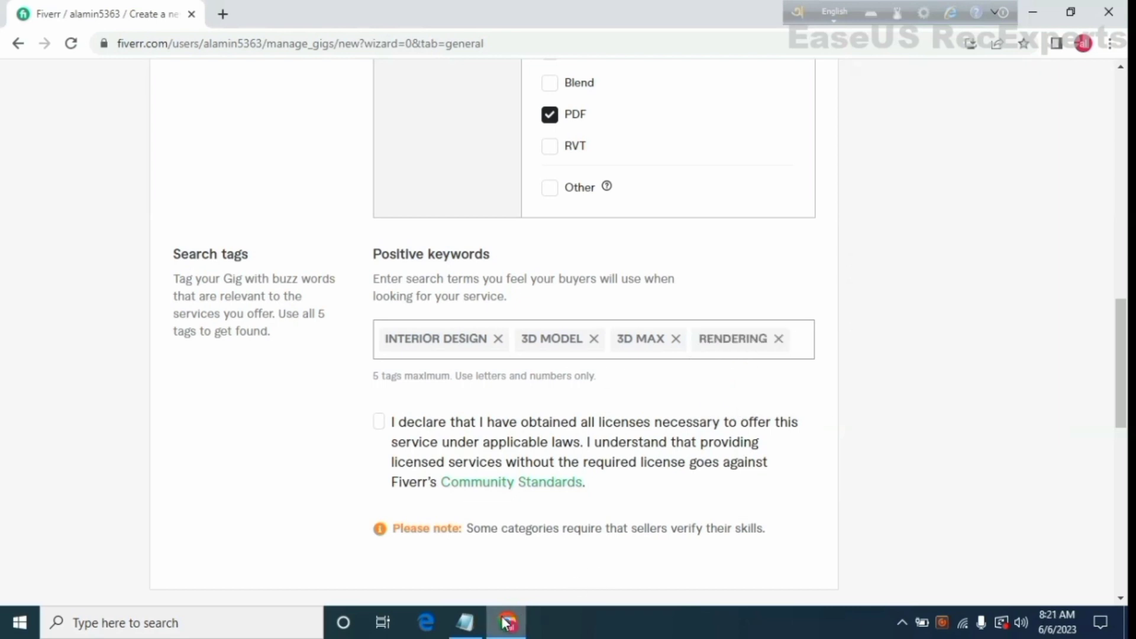
- Look up the last tag in the Notepad notes and add the suggested keyword "sketchup" to the positive keywords
left_click(466, 623)
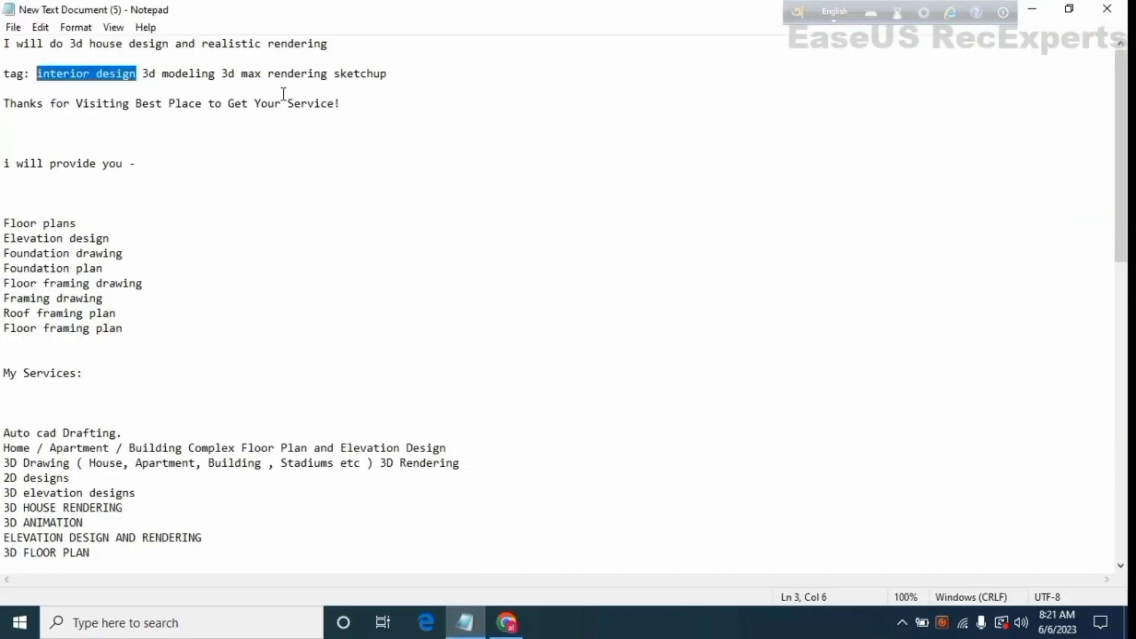
key("Down")
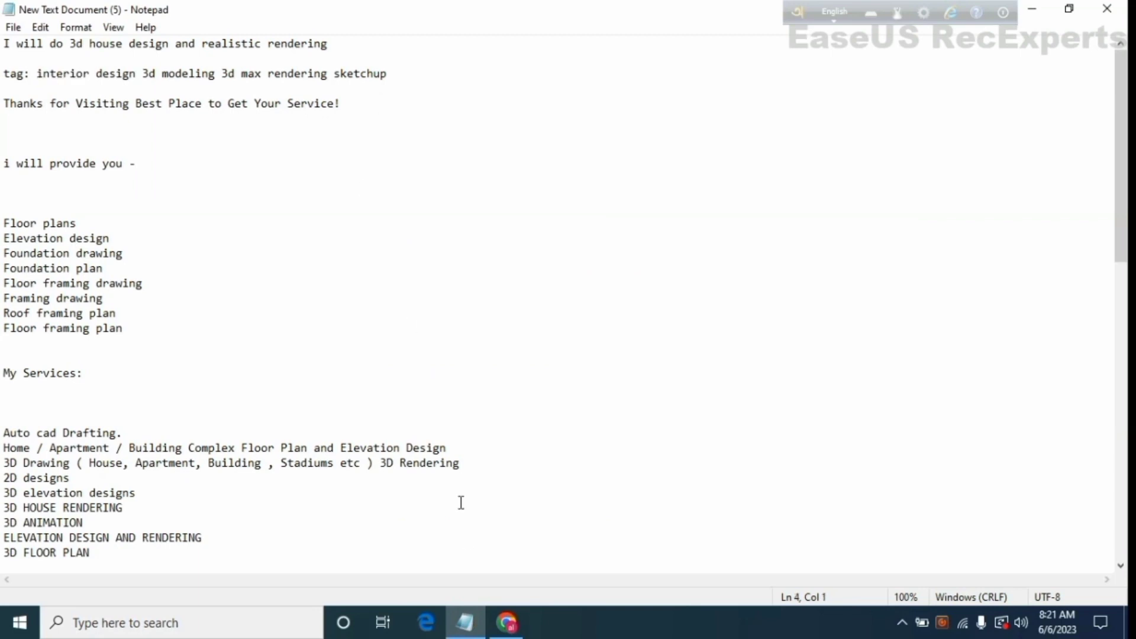
left_click(507, 622)
left_click(770, 354)
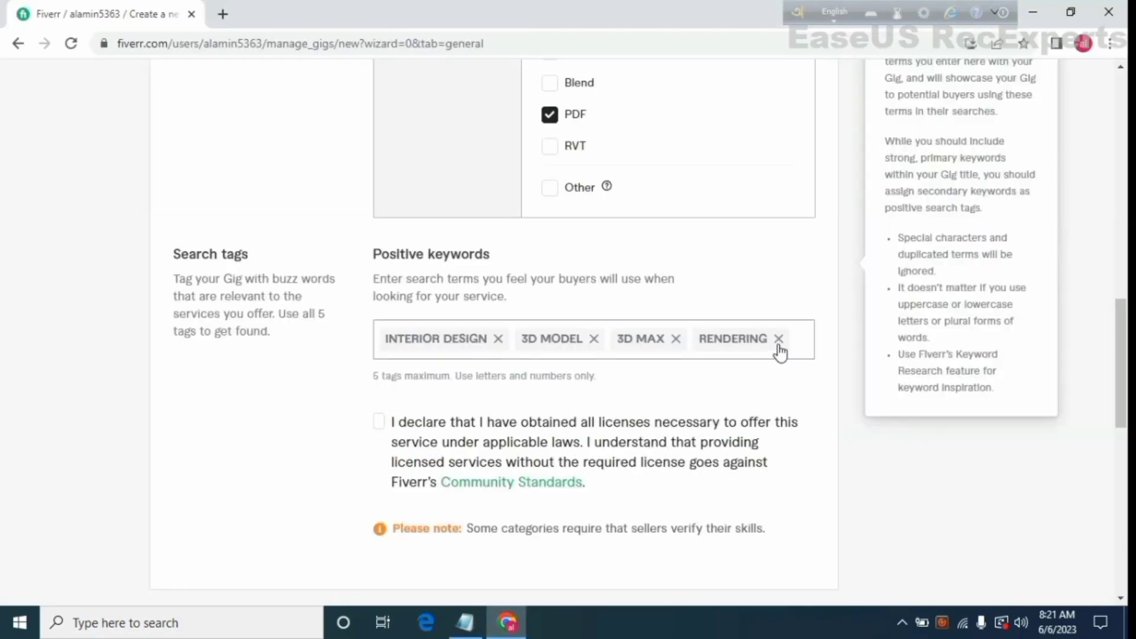
type("sk")
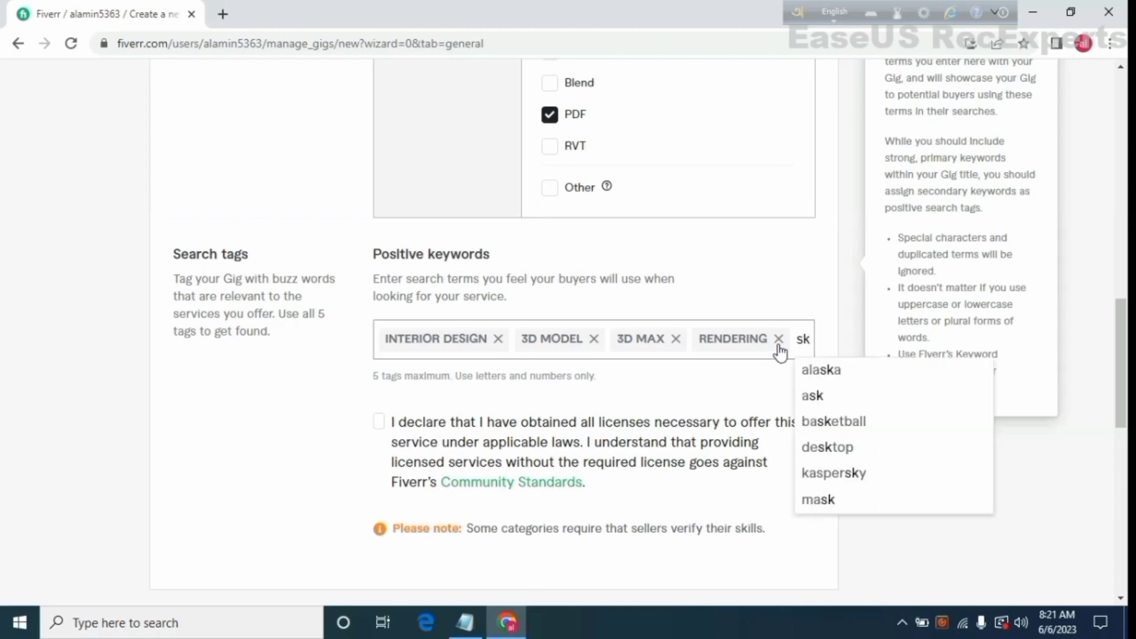
type("et")
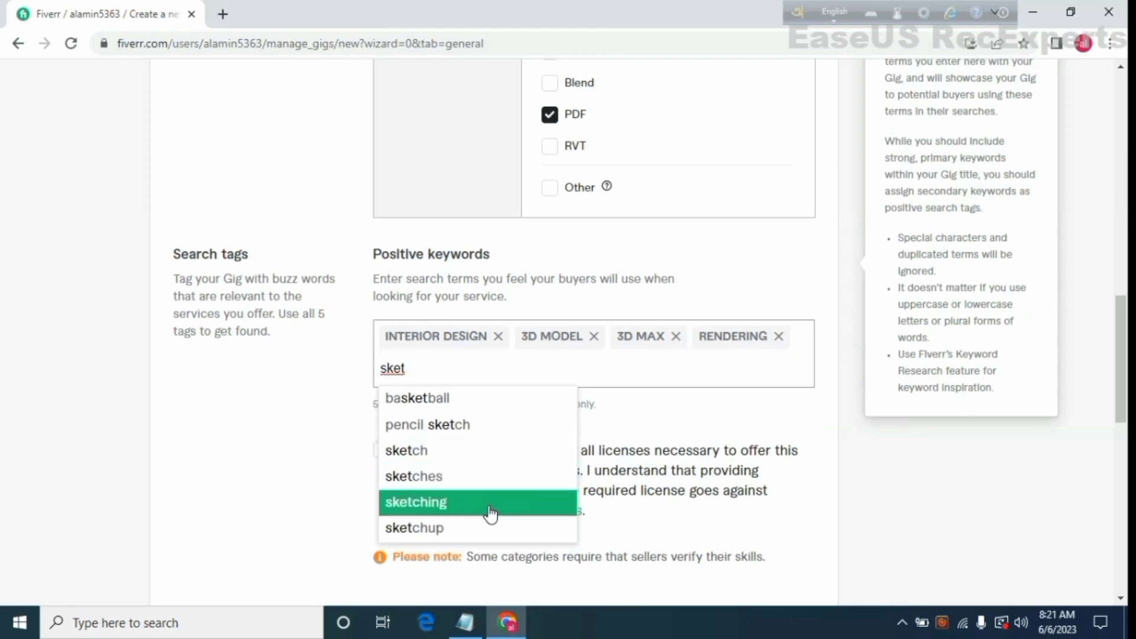
left_click(495, 528)
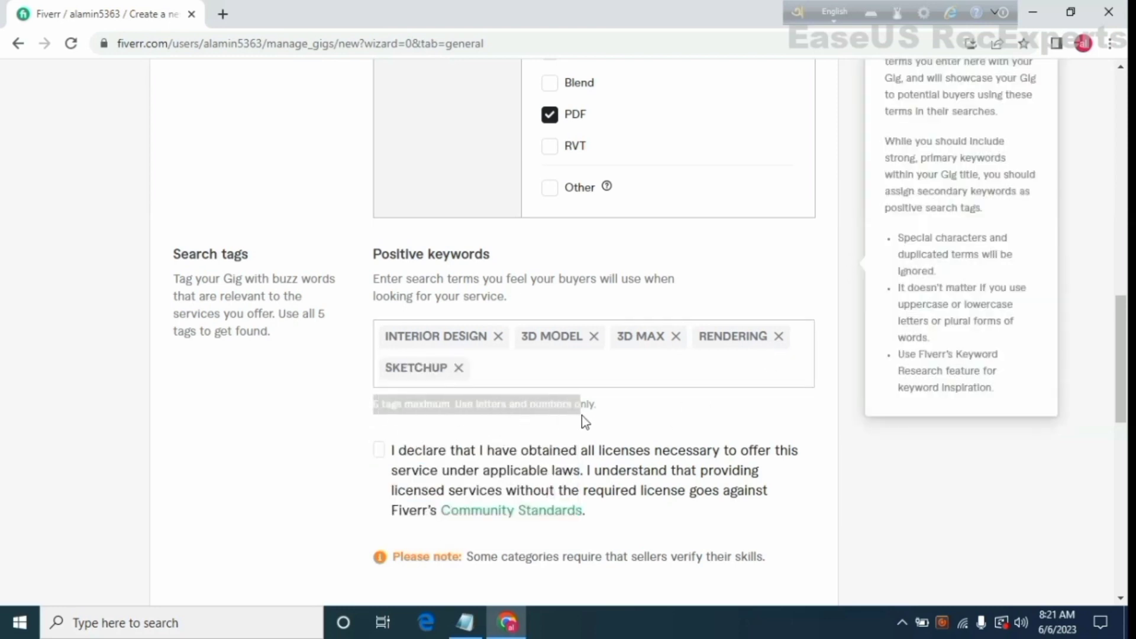
- Accept the declaration of holding all necessary licenses and submit the gig overview to continue
scroll(605, 414, "down", 1)
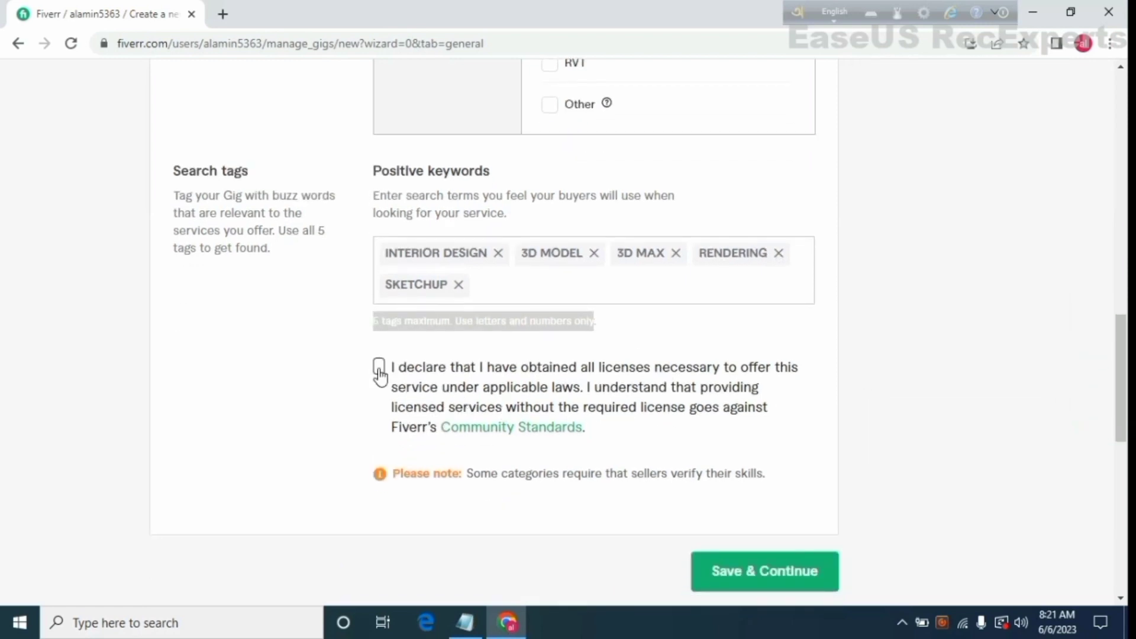
scroll(456, 337, "up", 10)
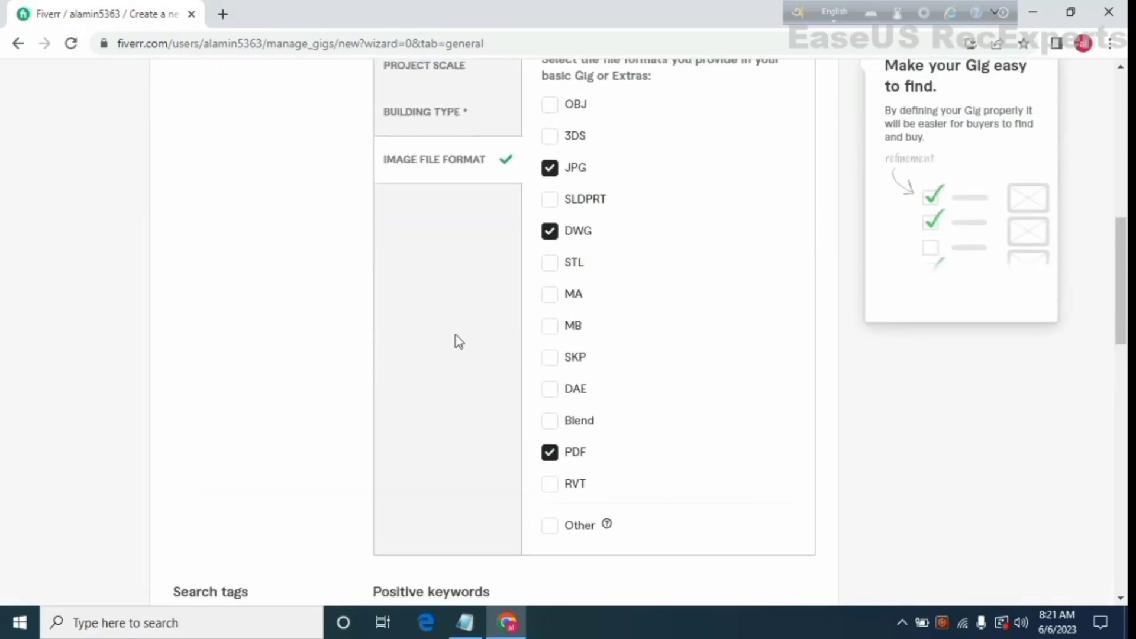
scroll(461, 346, "down", 10)
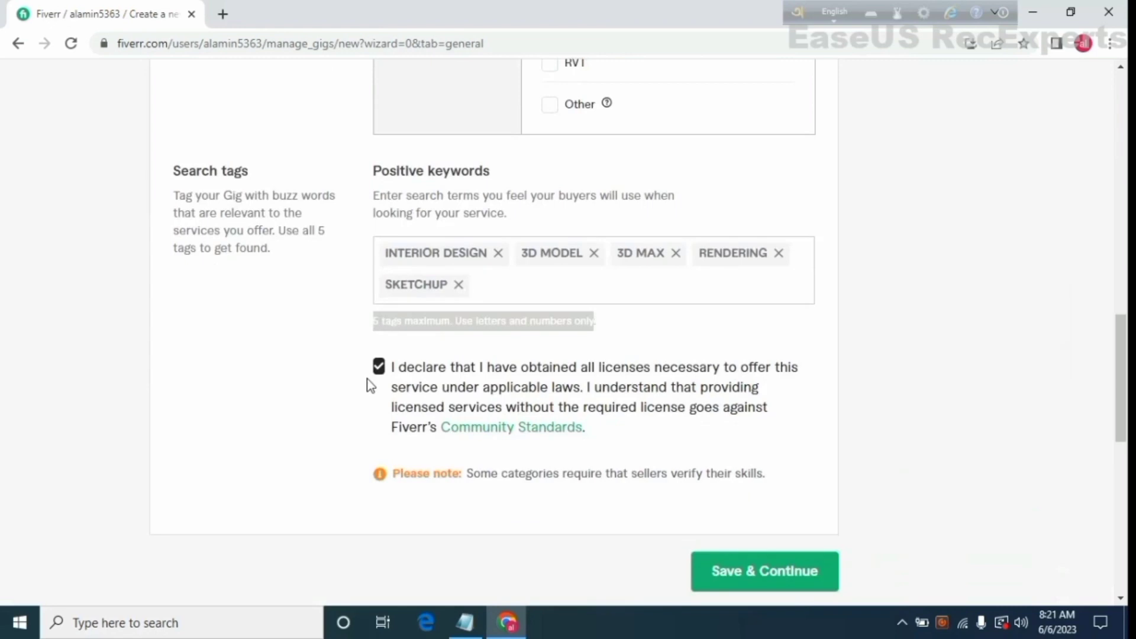
scroll(414, 384, "down", 3)
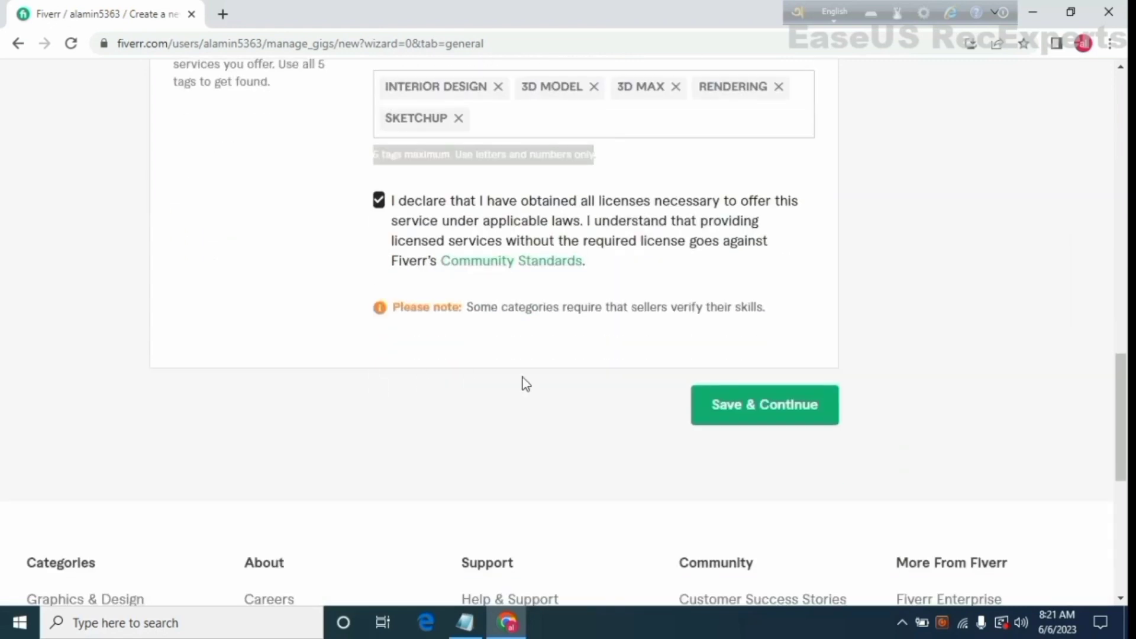
left_click(750, 419)
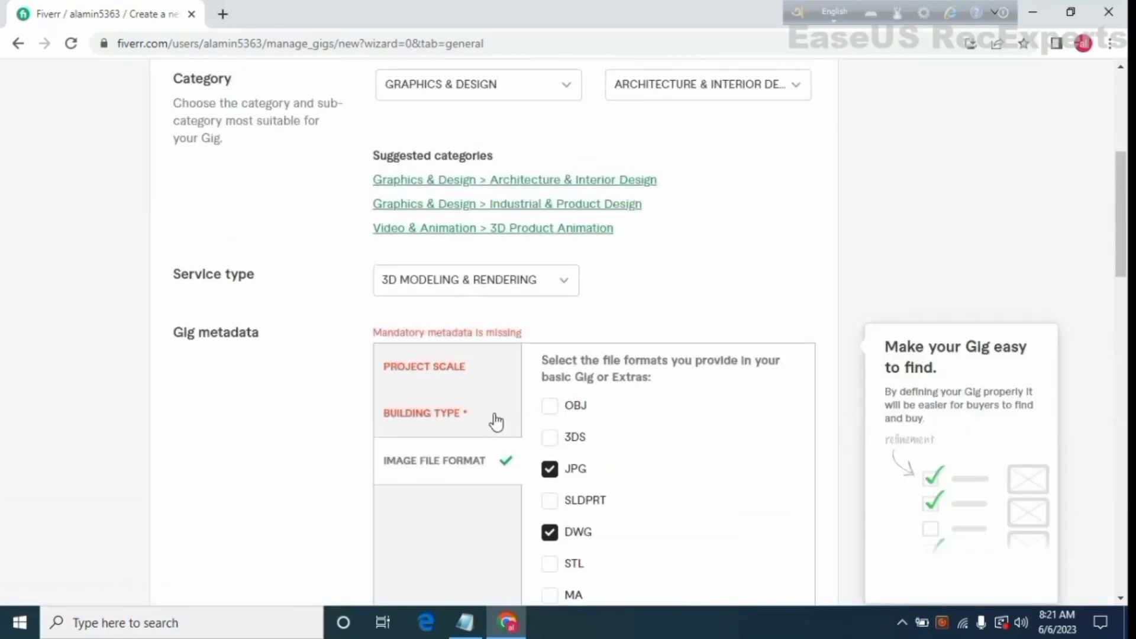
- Review the missing mandatory gig metadata and set the project scale to Building
scroll(495, 421, "down", 1)
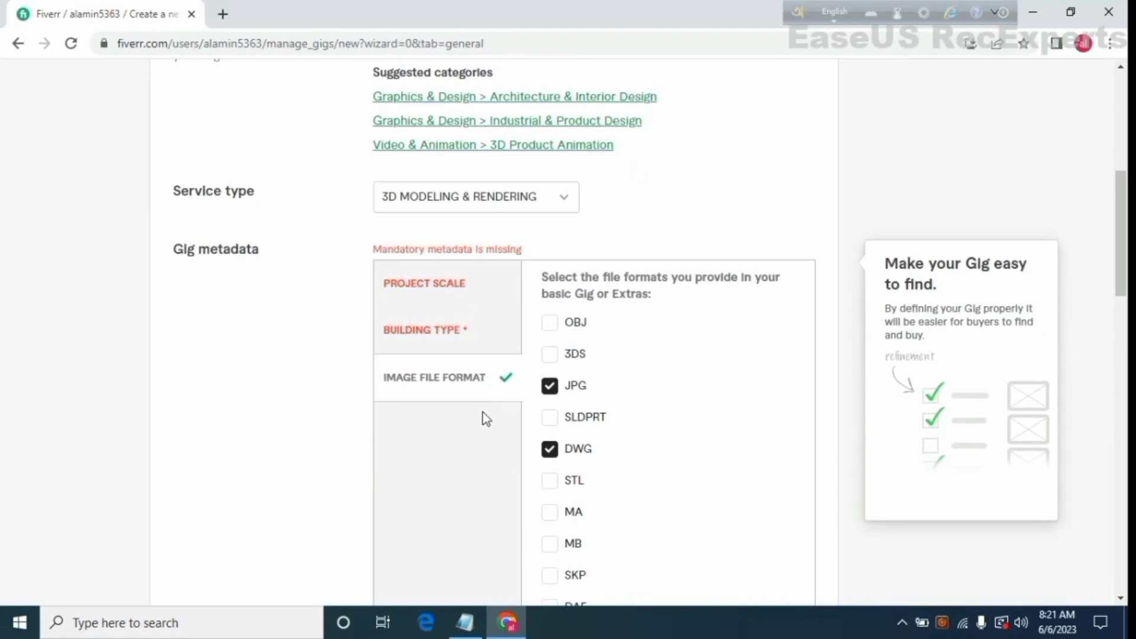
left_click(433, 336)
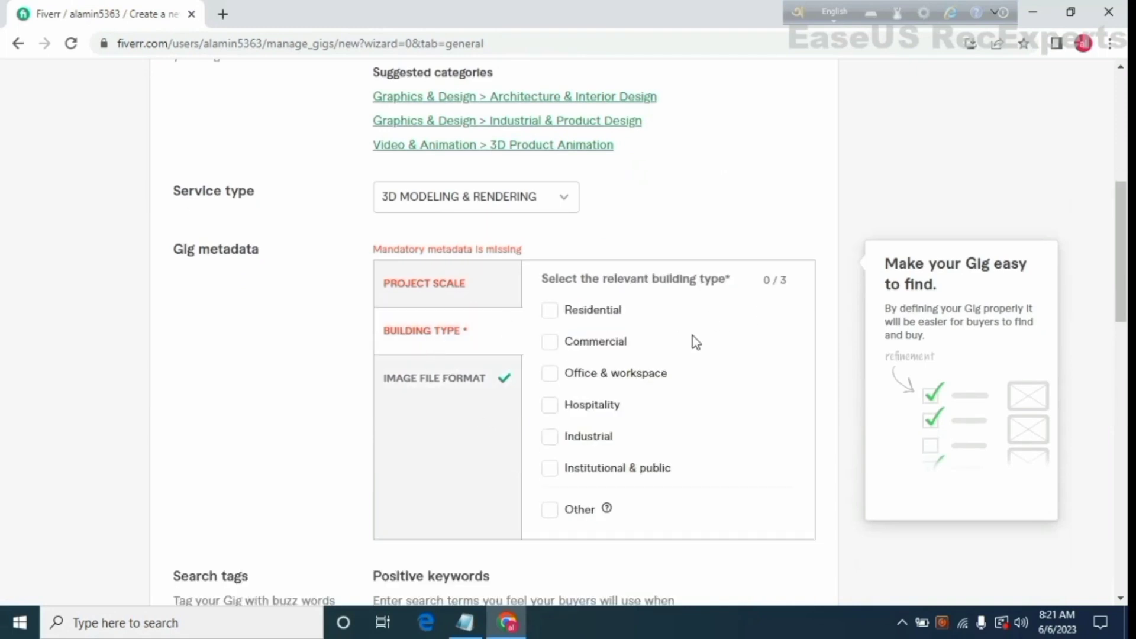
scroll(639, 346, "down", 1)
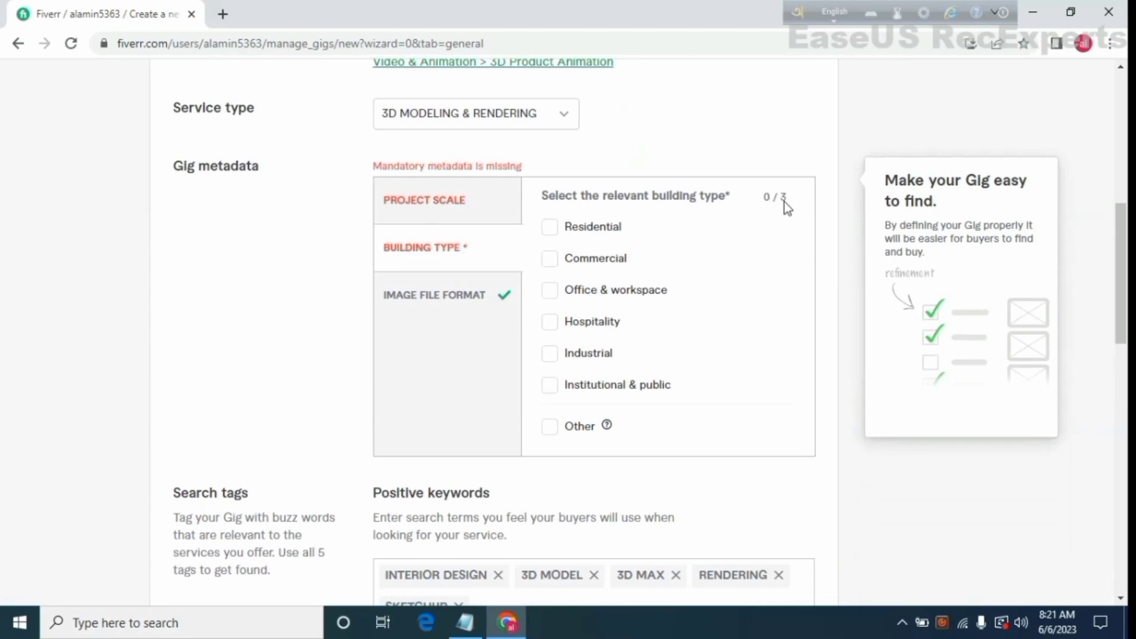
scroll(666, 278, "down", 1)
scroll(633, 331, "up", 1)
left_click(432, 210)
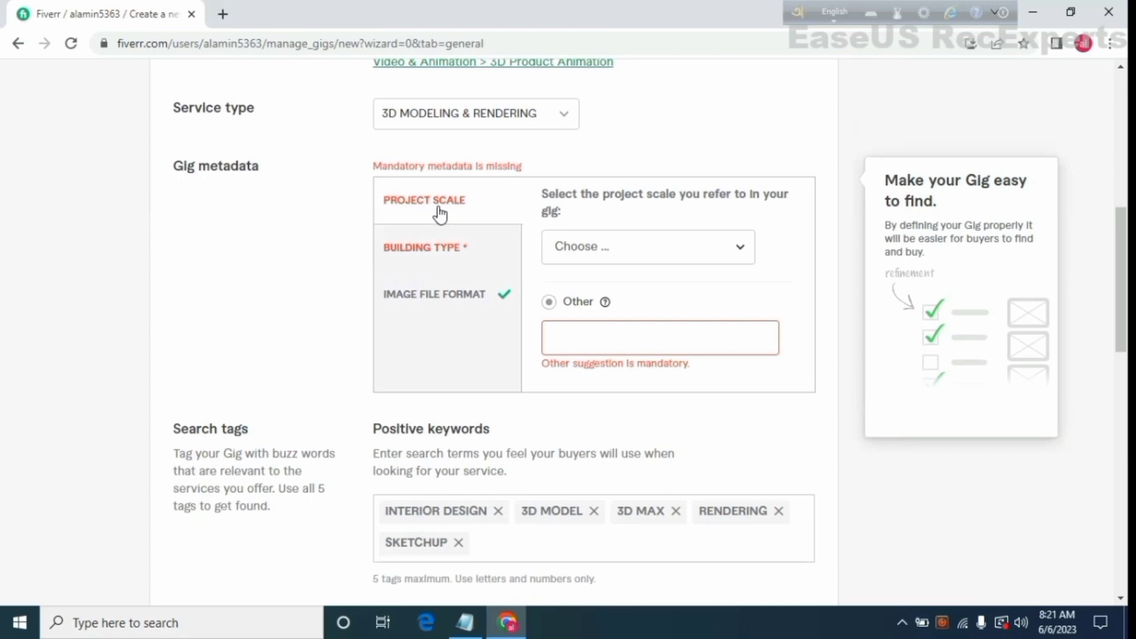
left_click(753, 253)
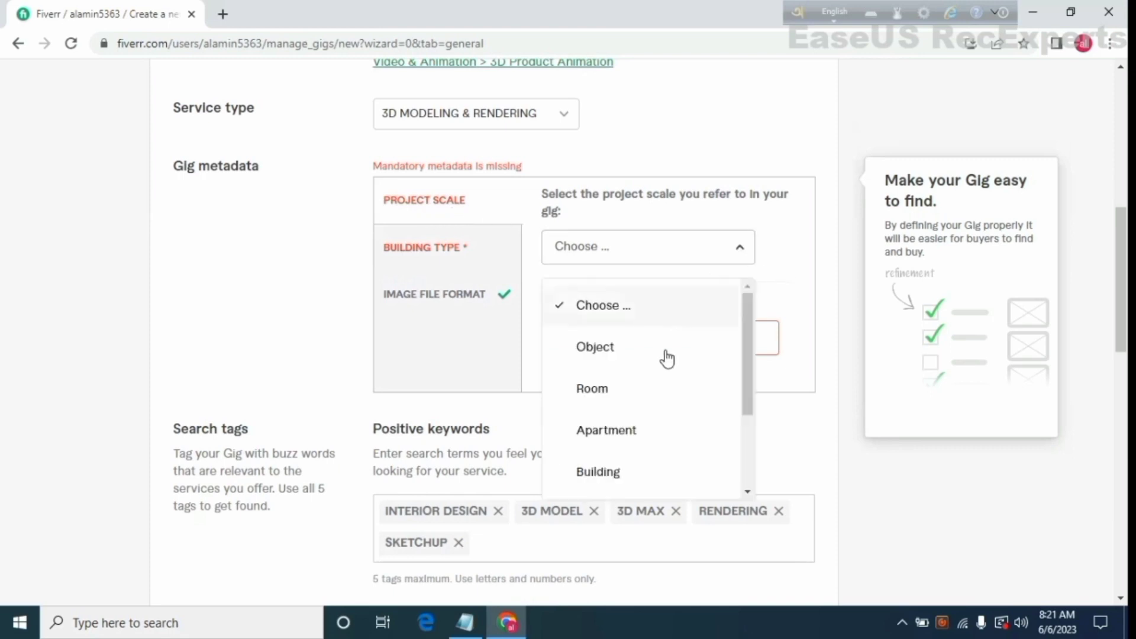
scroll(655, 381, "down", 2)
scroll(658, 386, "up", 2)
scroll(656, 385, "down", 2)
left_click(630, 354)
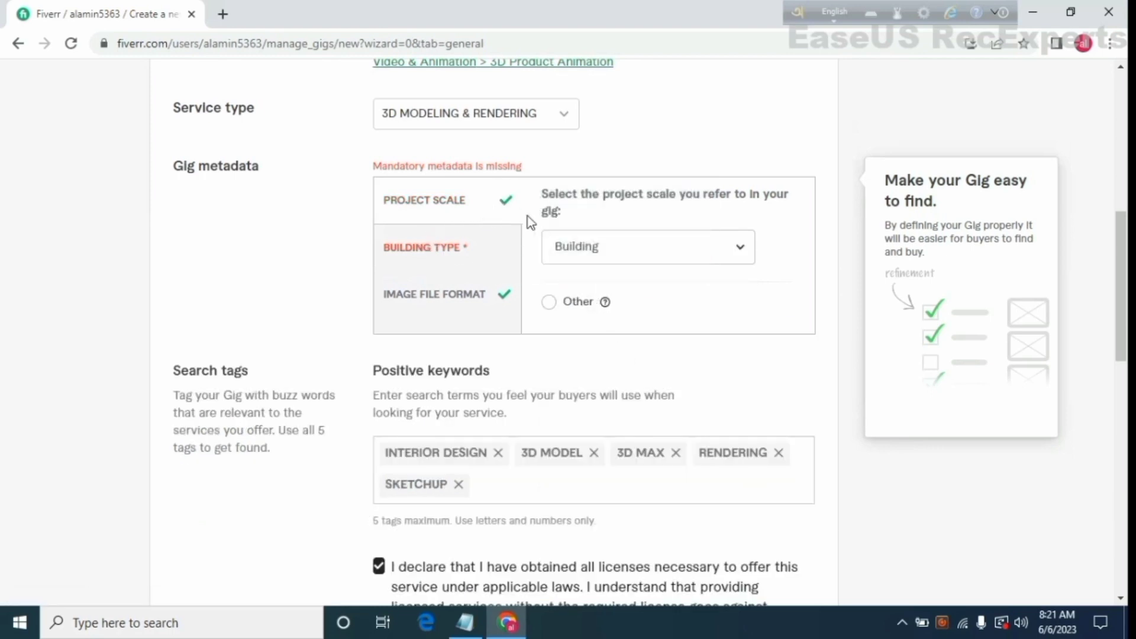
- Select Residential, Commercial, and Office & workspace as the gig's building types
left_click(435, 258)
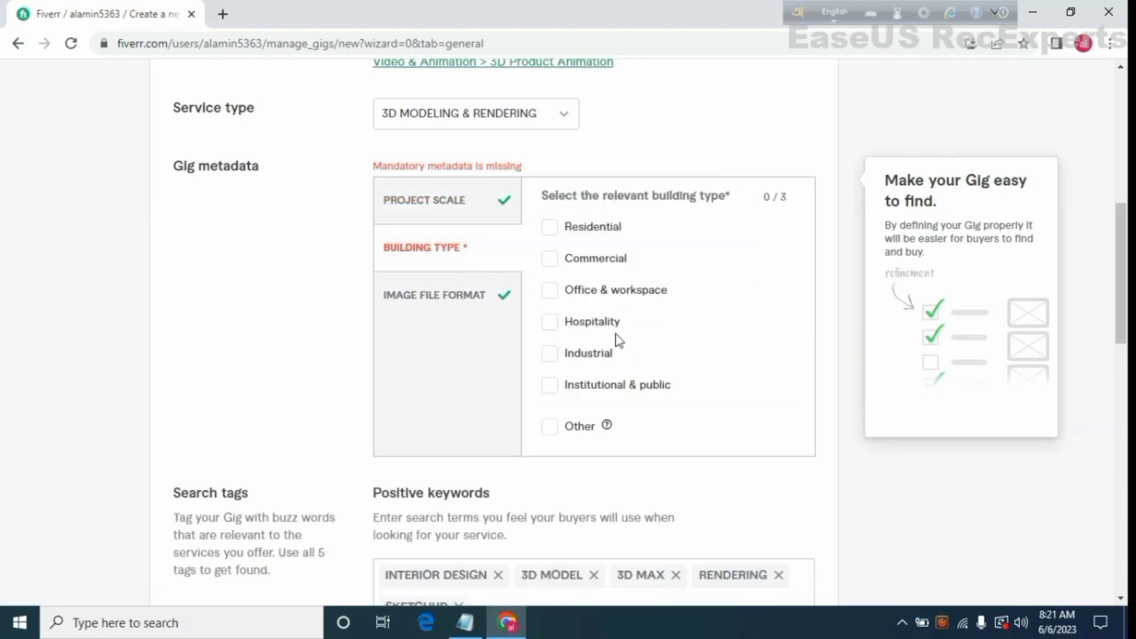
scroll(601, 389, "down", 1)
scroll(652, 355, "up", 3)
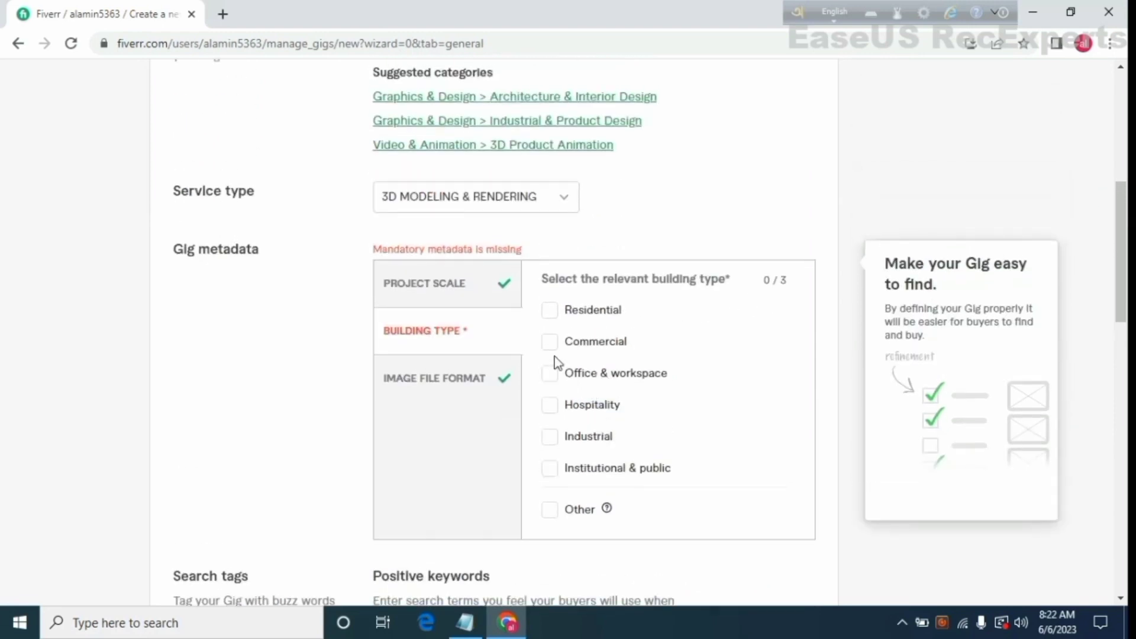
left_click(550, 312)
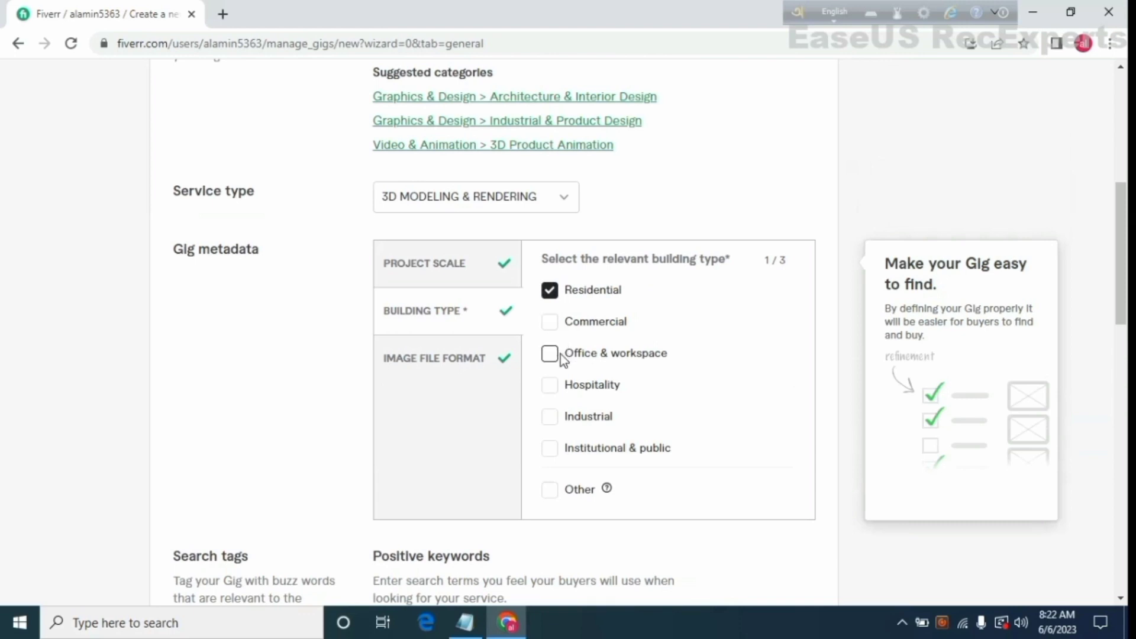
left_click(551, 325)
left_click(551, 354)
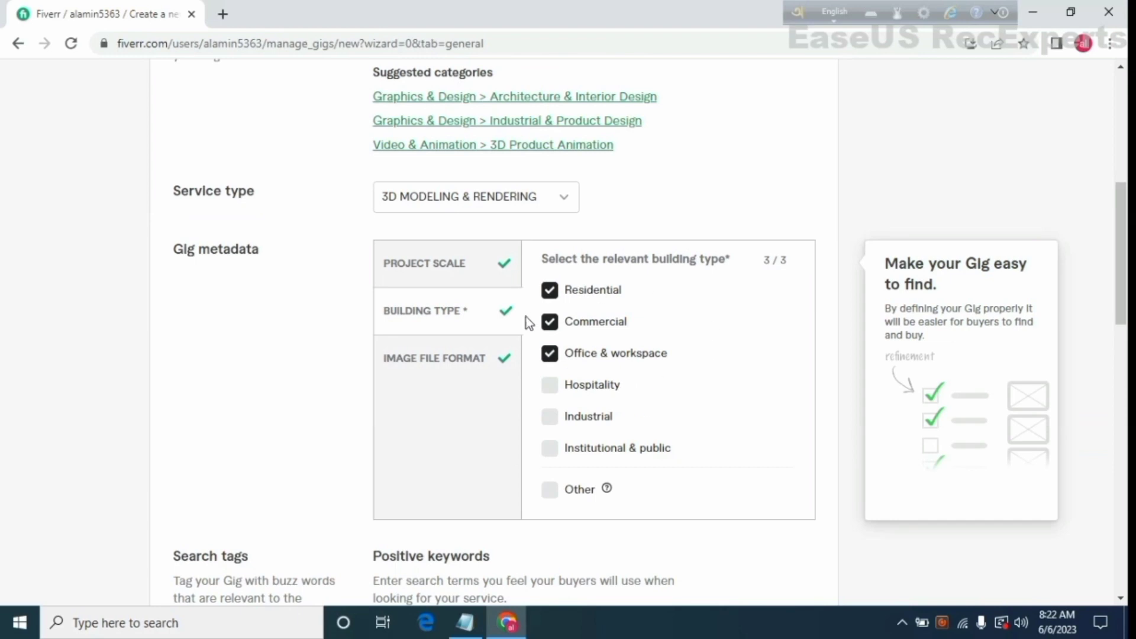
- Save the completed gig overview and continue to the pricing stage
scroll(527, 319, "down", 15)
scroll(787, 380, "up", 5)
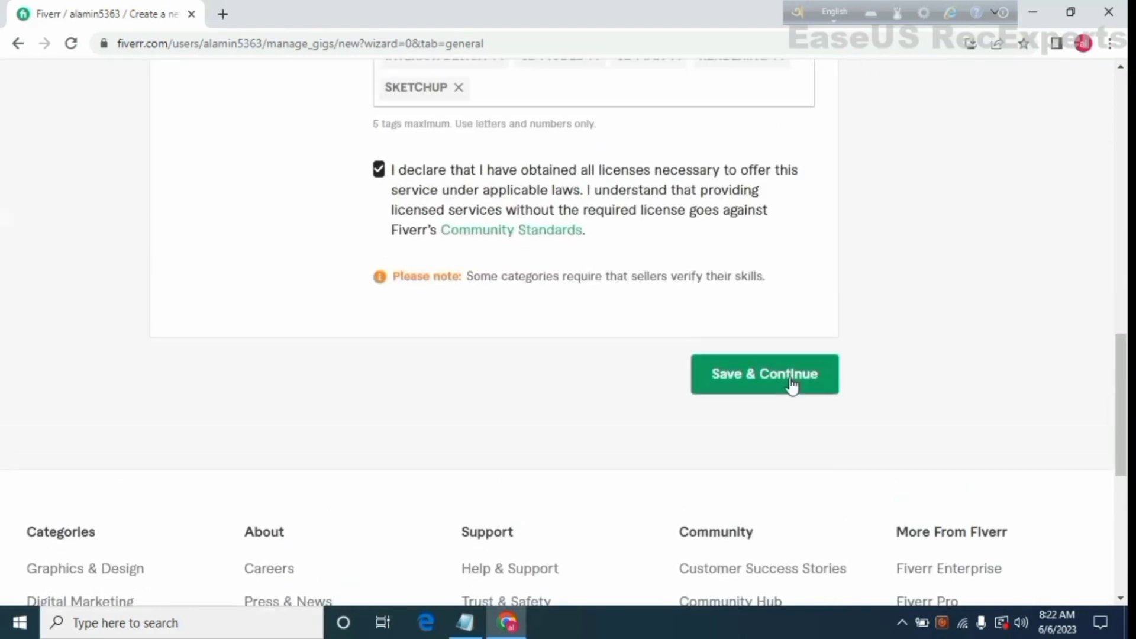
left_click(787, 380)
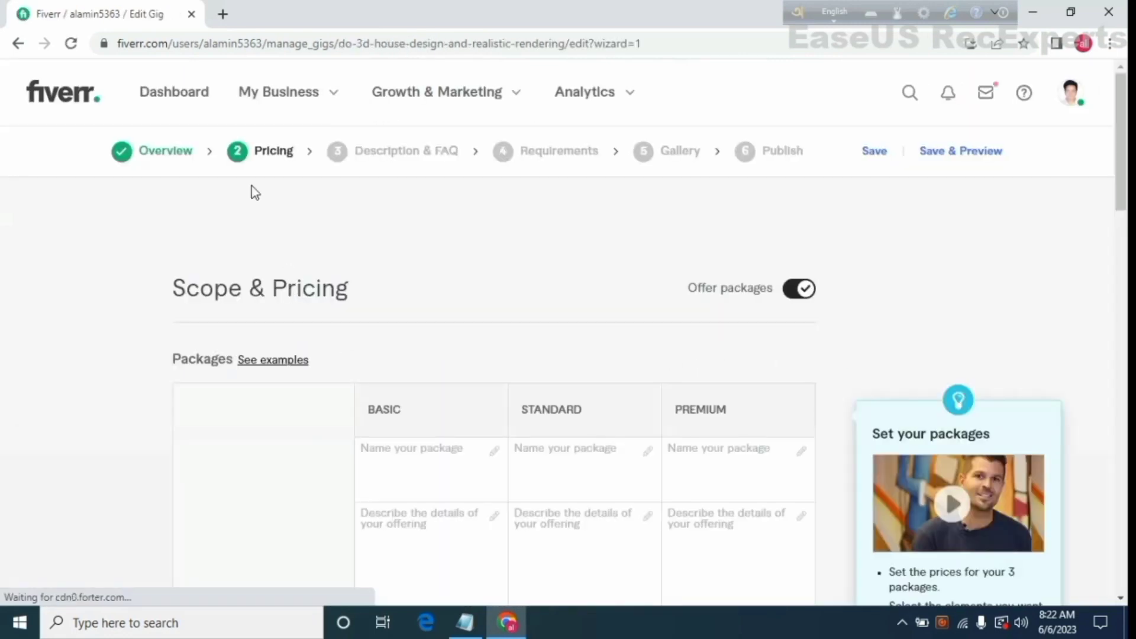
- Copy "basic design" from the packaging section of the Notepad notes and paste it as the Basic package's name
scroll(436, 363, "down", 1)
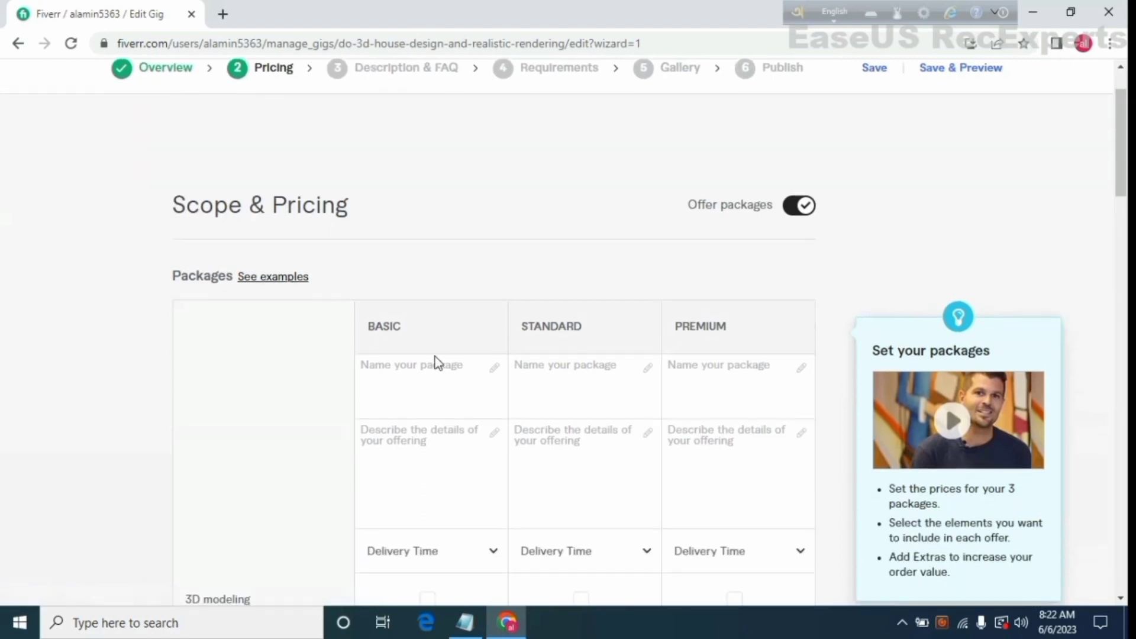
scroll(778, 363, "up", 1)
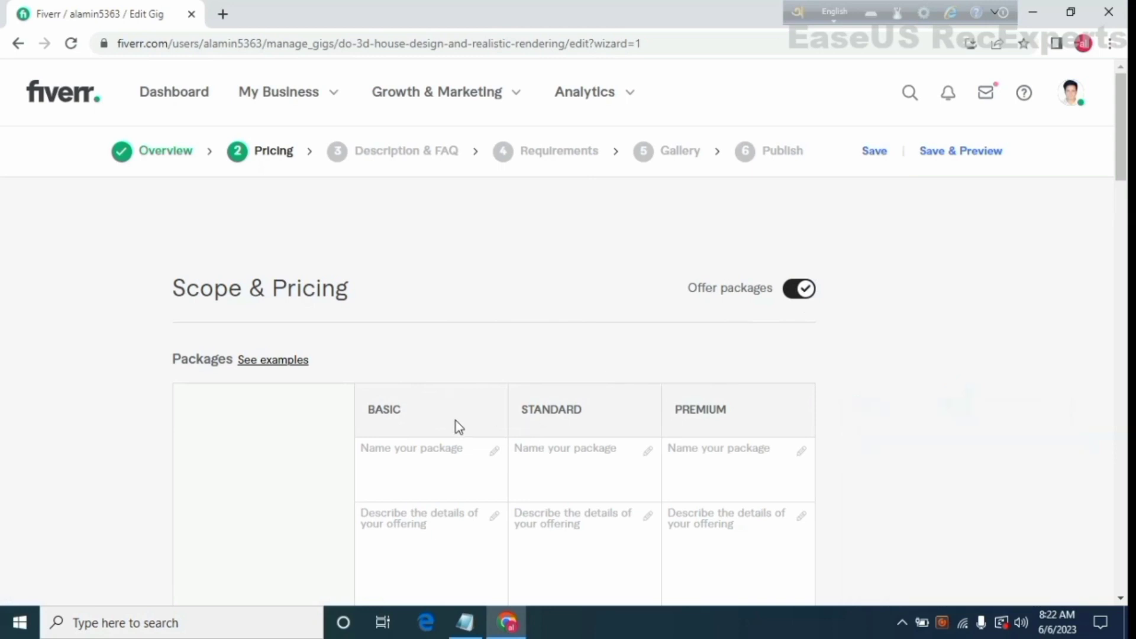
left_click(465, 623)
scroll(451, 526, "down", 4)
scroll(445, 512, "down", 12)
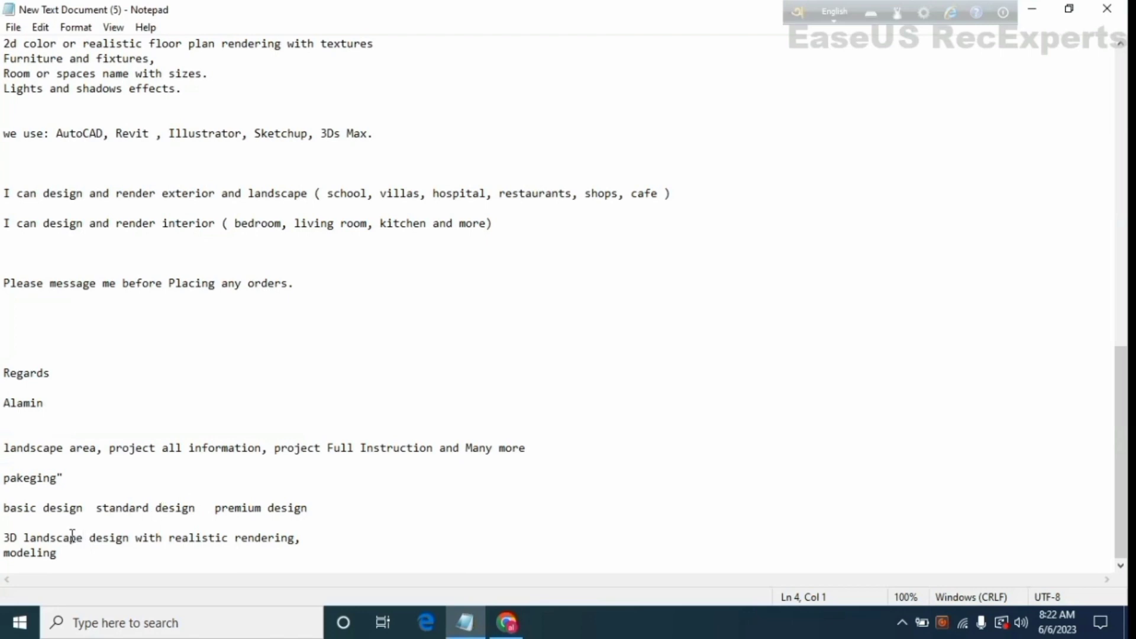
mouse_move(8, 519)
left_mouse_down()
mouse_move(46, 527)
mouse_move(5, 516)
left_mouse_up()
left_click(70, 509)
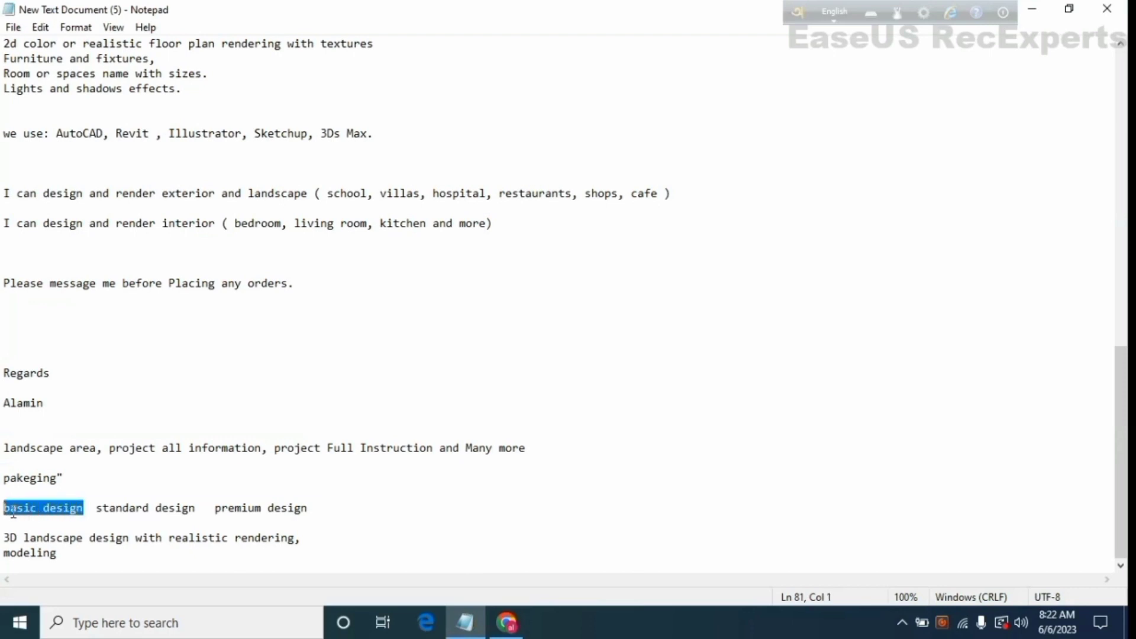
right_click(8, 518)
left_click(53, 302)
left_click(512, 618)
left_click(396, 471)
right_click(395, 461)
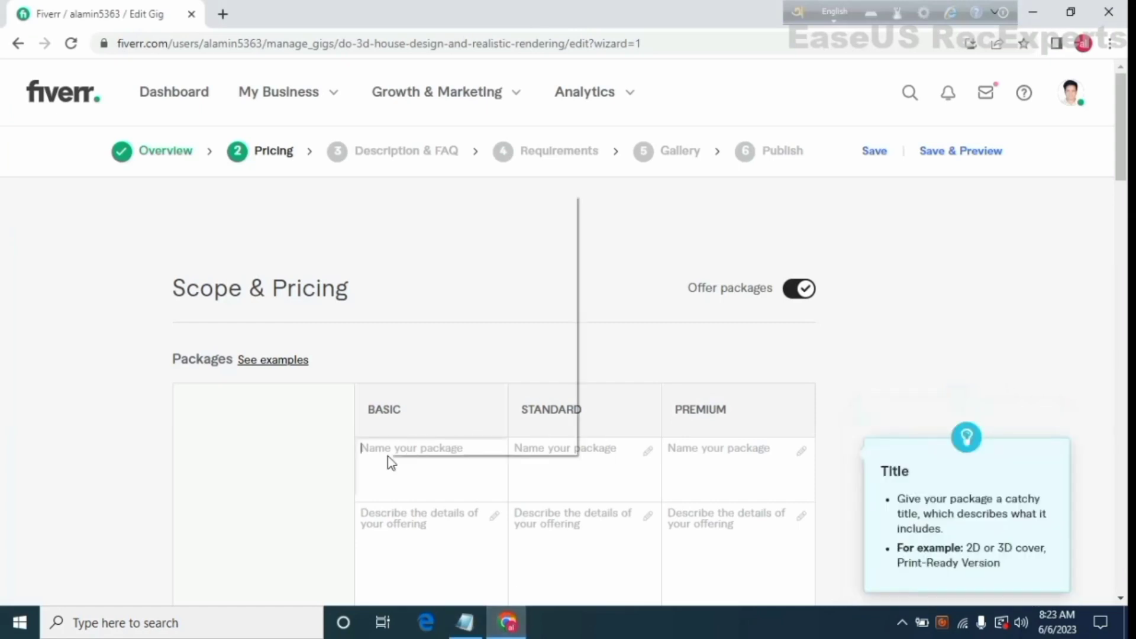
left_click(440, 324)
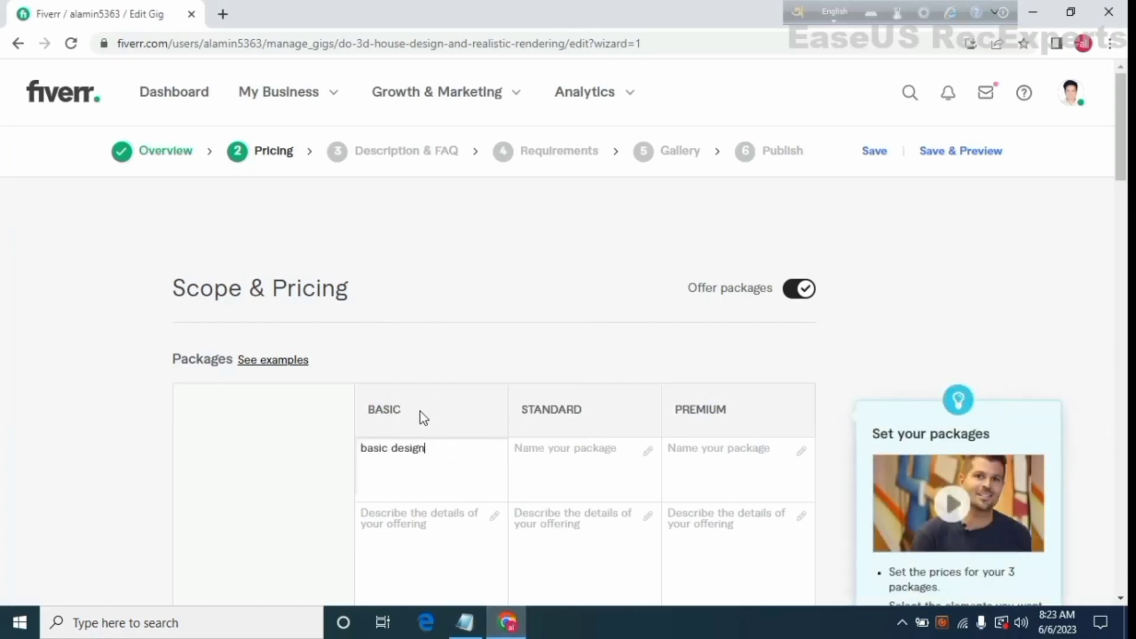
- Copy "3D landscape design with realistic rendering, modeling" from the Notepad notes into the Basic package's description
scroll(433, 392, "down", 3)
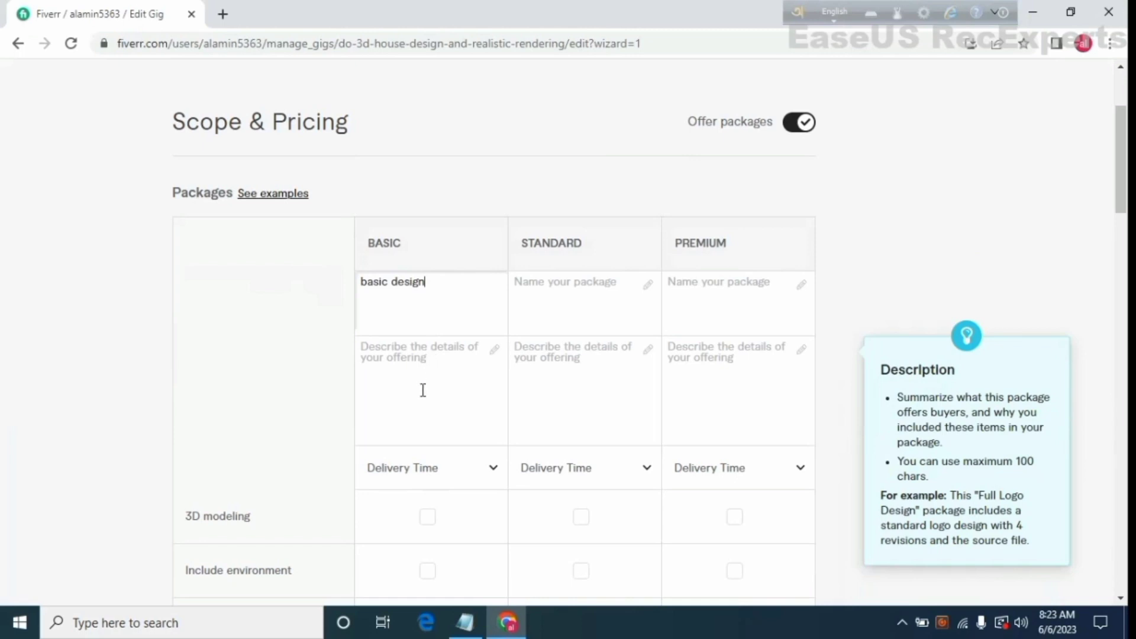
left_click(439, 388)
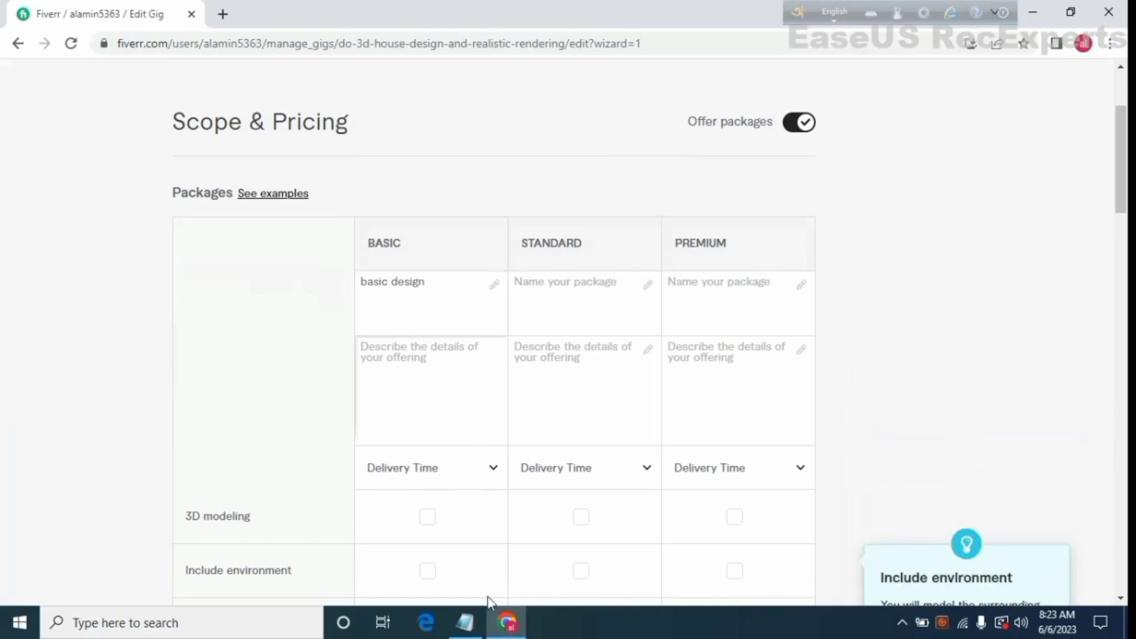
left_click(465, 622)
left_click_drag(300, 545, 166, 550)
left_click_drag(77, 567, 6, 541)
right_click(9, 545)
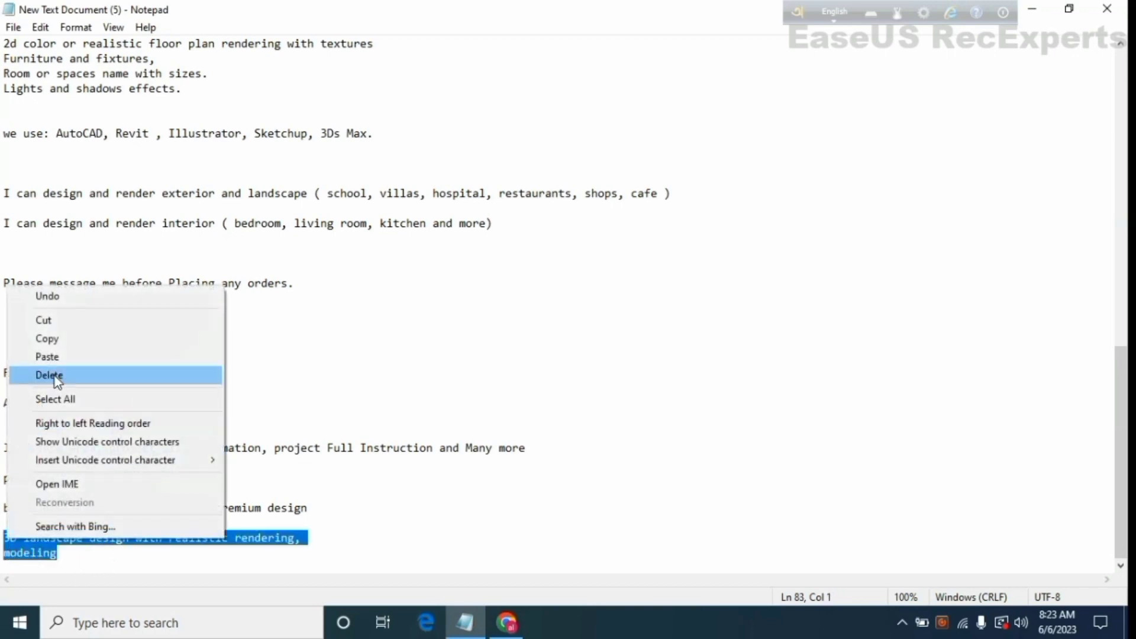
left_click(58, 340)
left_click(506, 627)
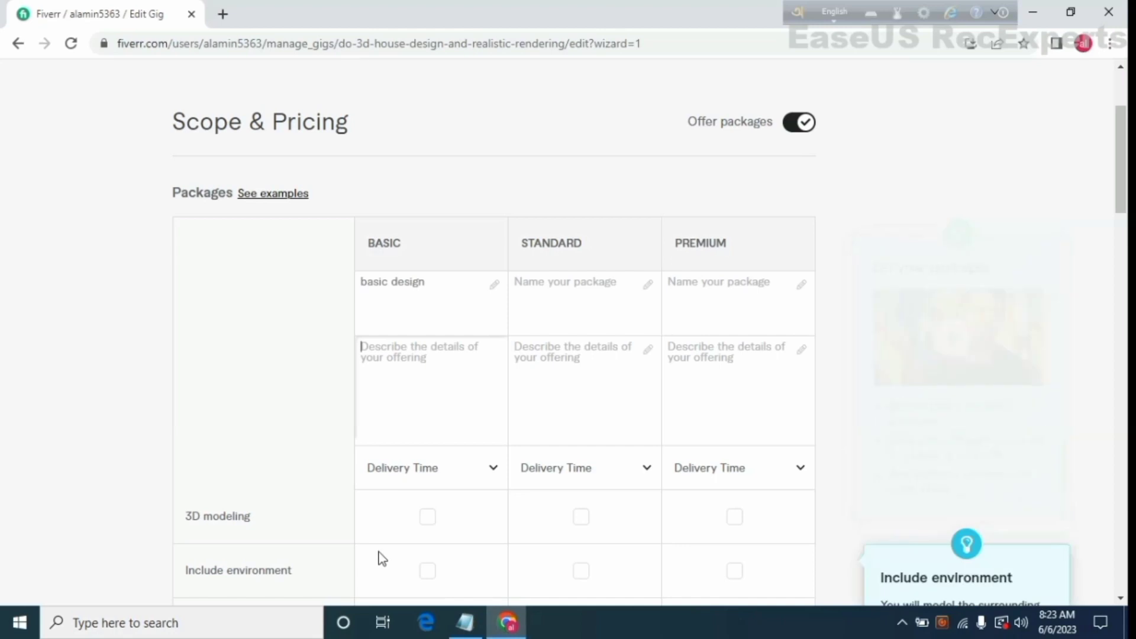
left_click(444, 398)
right_click(444, 388)
left_click(503, 278)
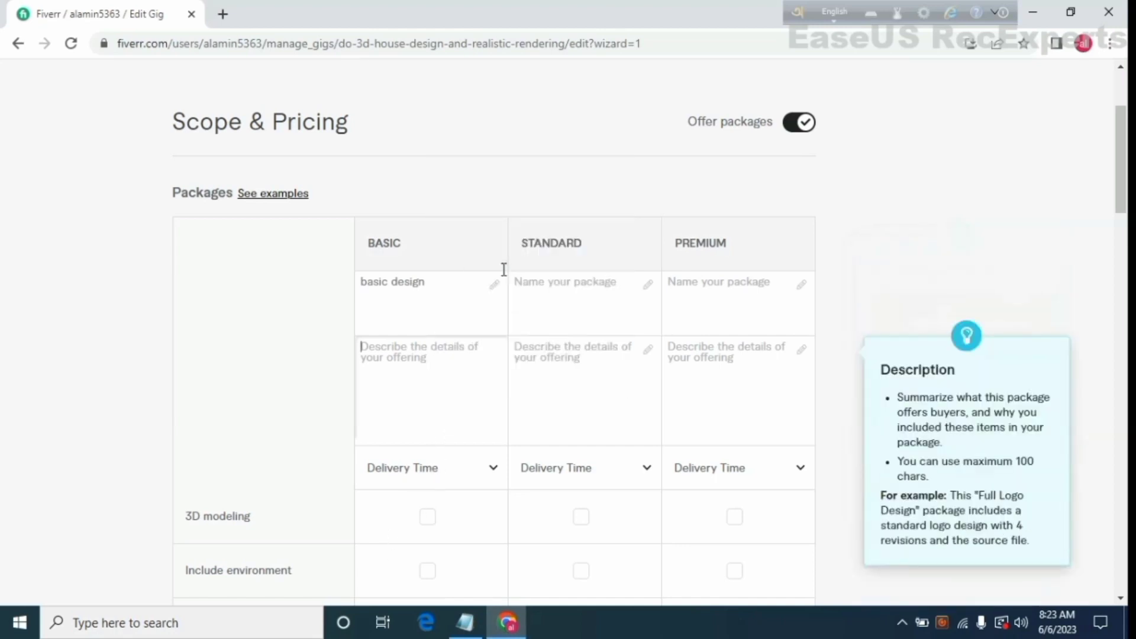
- Copy "standard design" from the Notepad notes and paste it as the Standard package's name
left_click(395, 299)
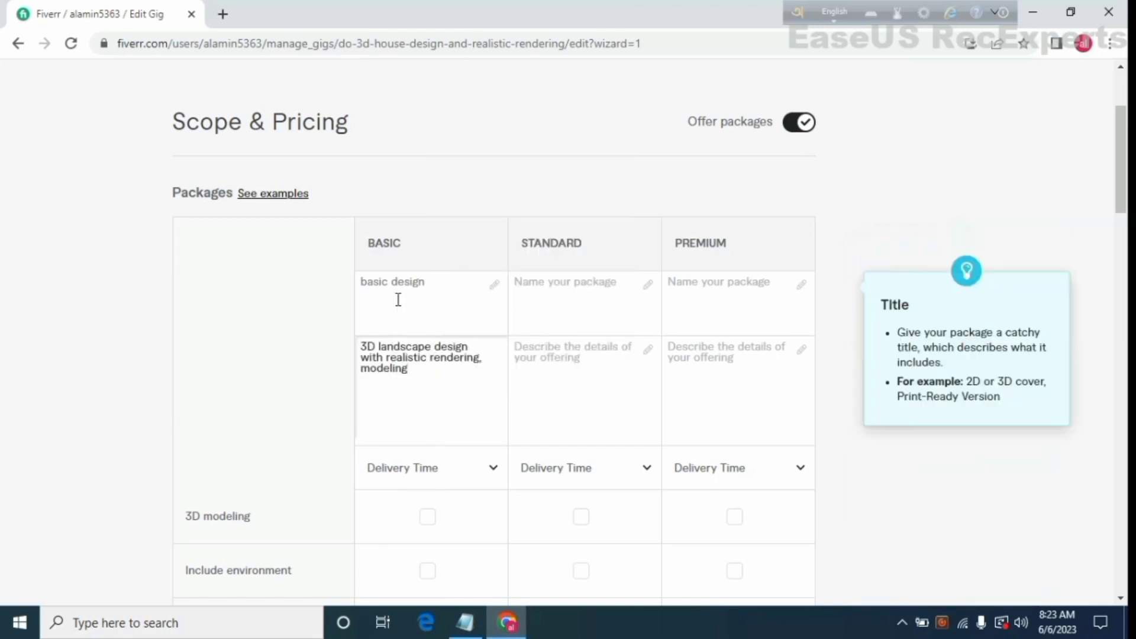
left_click(550, 299)
left_click(466, 625)
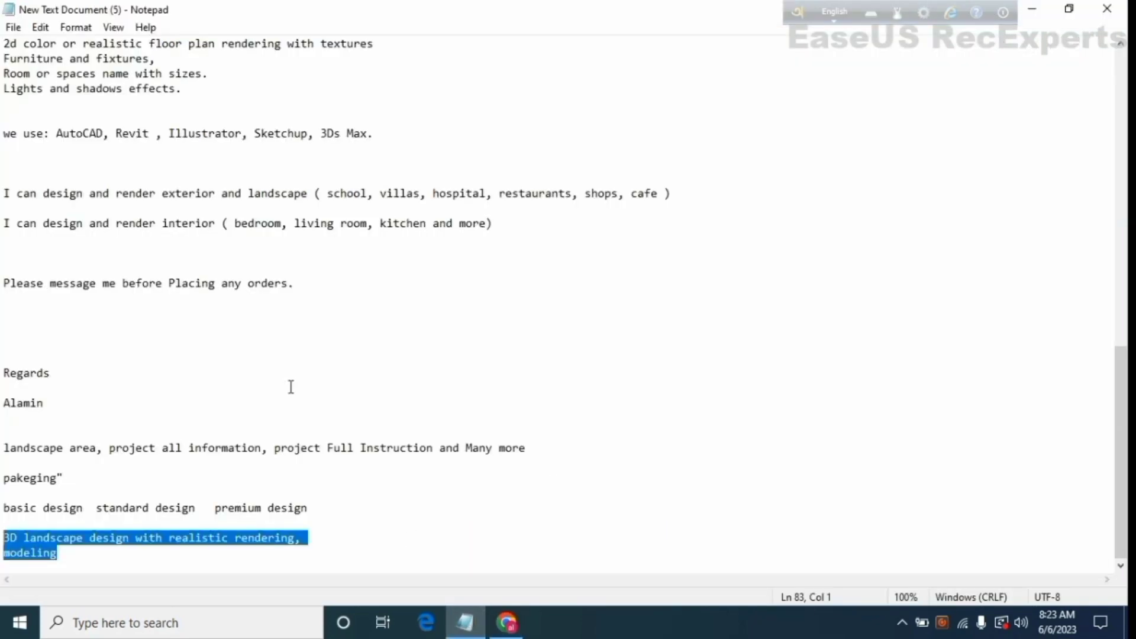
left_click_drag(97, 509, 198, 517)
right_click(188, 513)
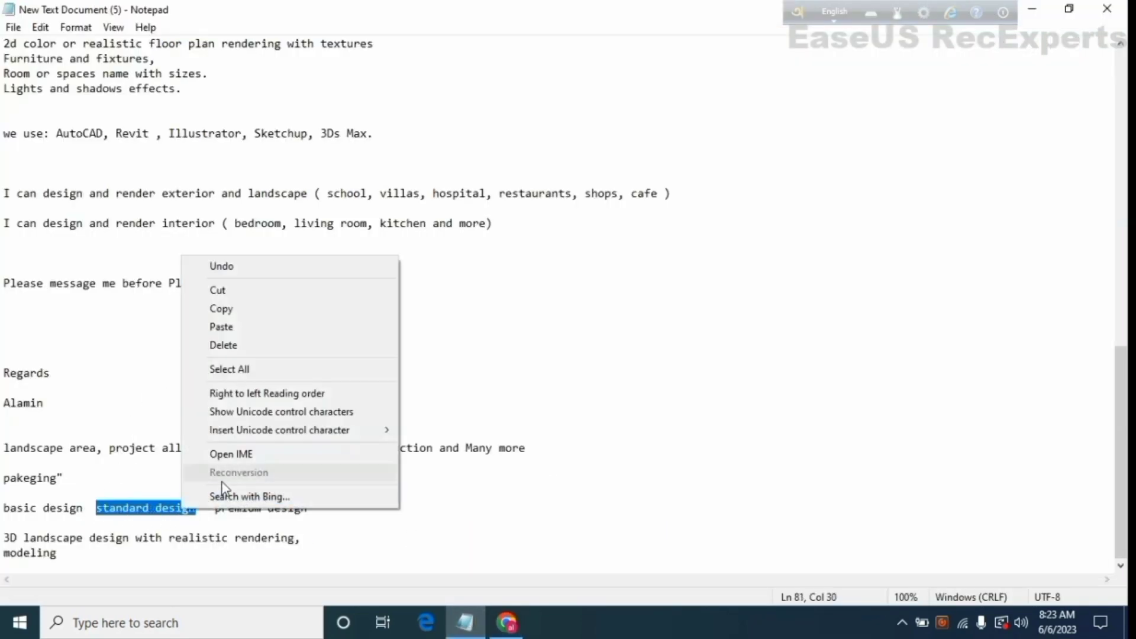
left_click(243, 309)
left_click(508, 623)
left_click(573, 324)
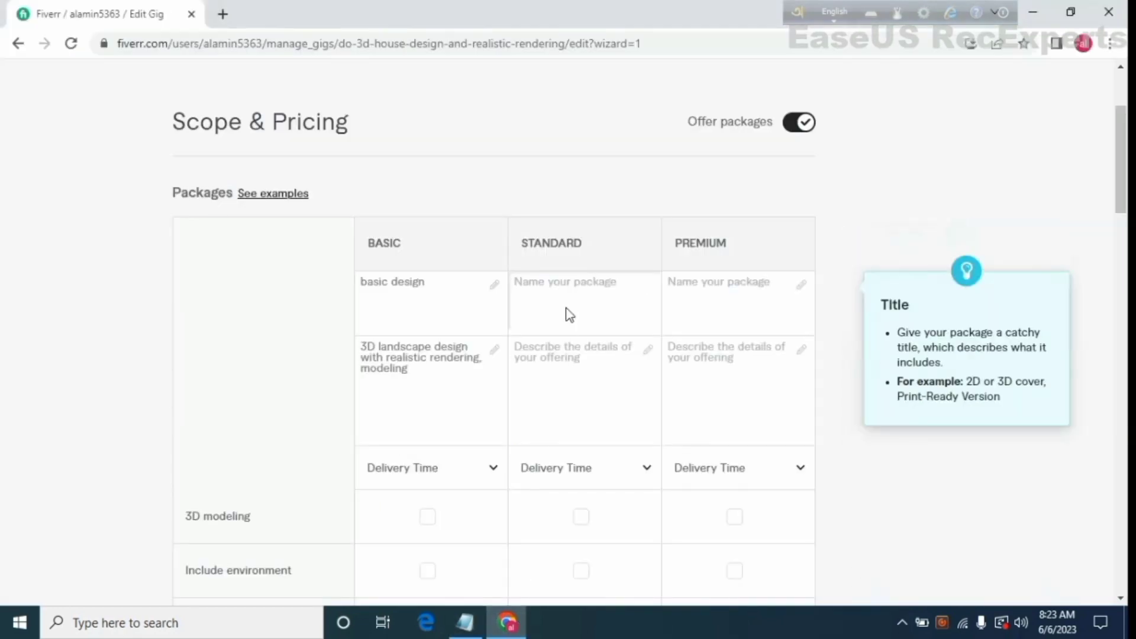
right_click(570, 314)
left_click(613, 439)
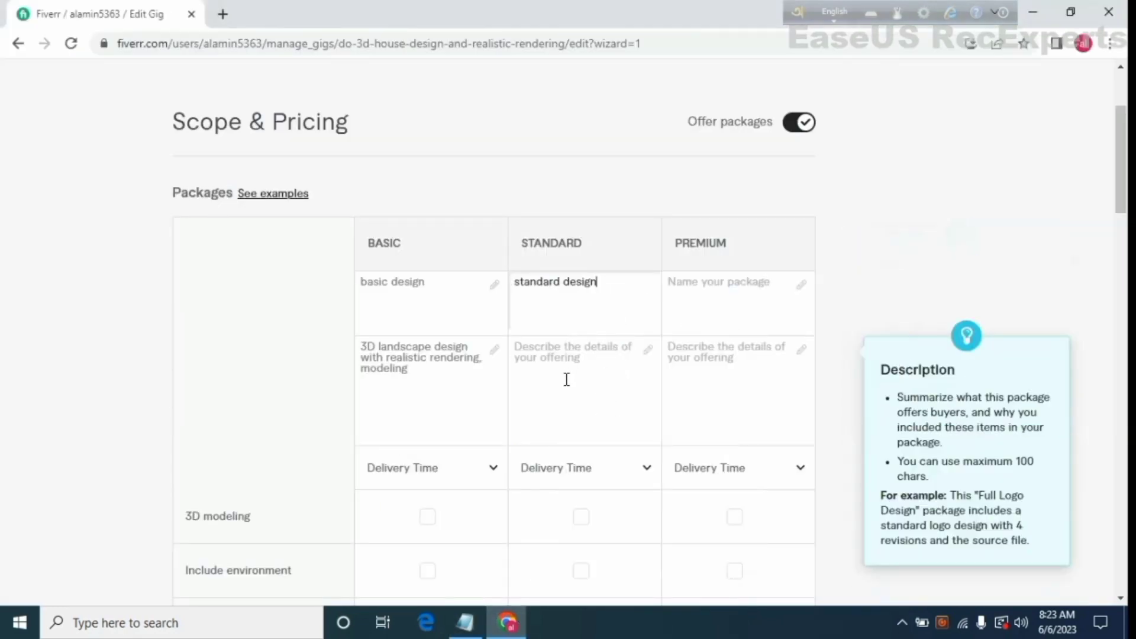
- Try to copy the Basic package's description into the Standard and Premium package descriptions
left_click_drag(432, 385, 367, 355)
right_click(366, 351)
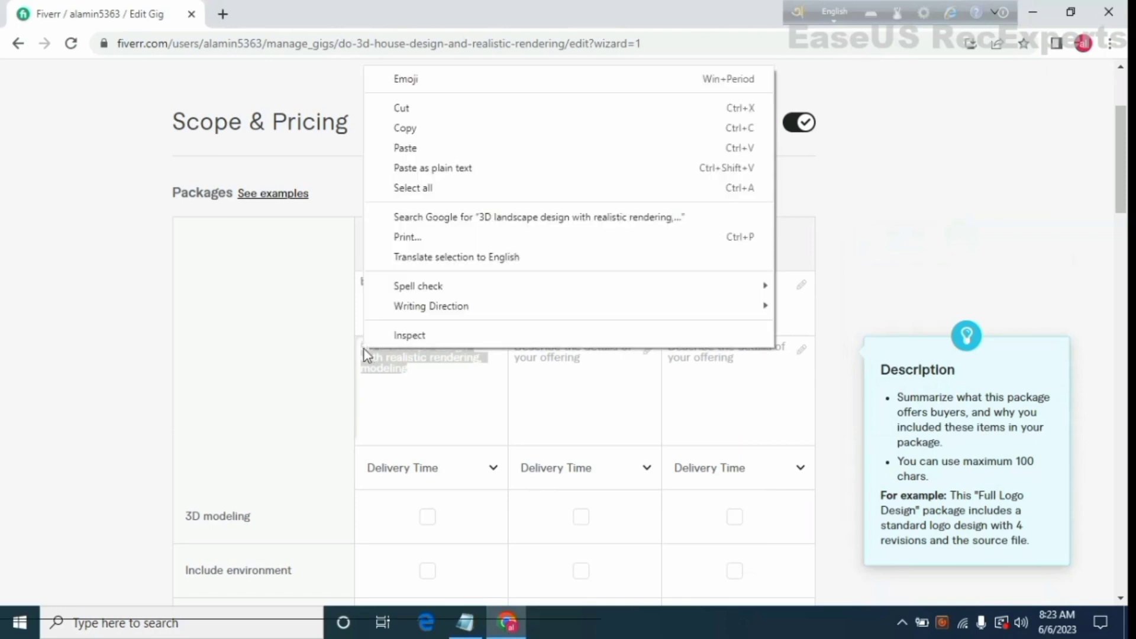
left_click(408, 149)
left_click(567, 374)
right_click(565, 372)
left_click(631, 256)
left_click(737, 382)
right_click(734, 379)
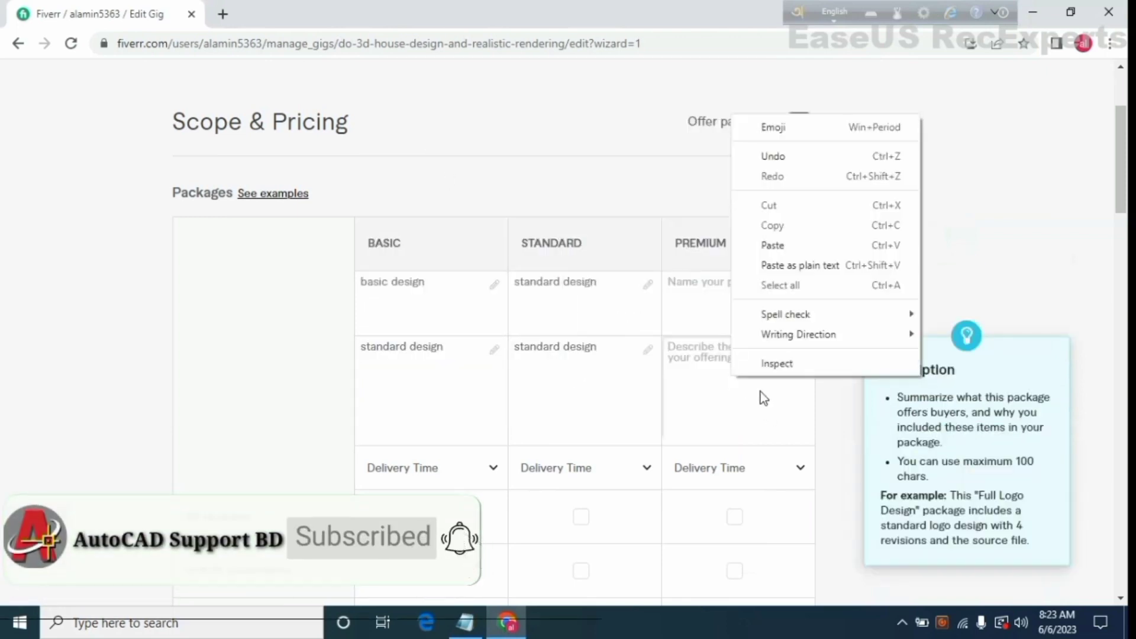
left_click(786, 240)
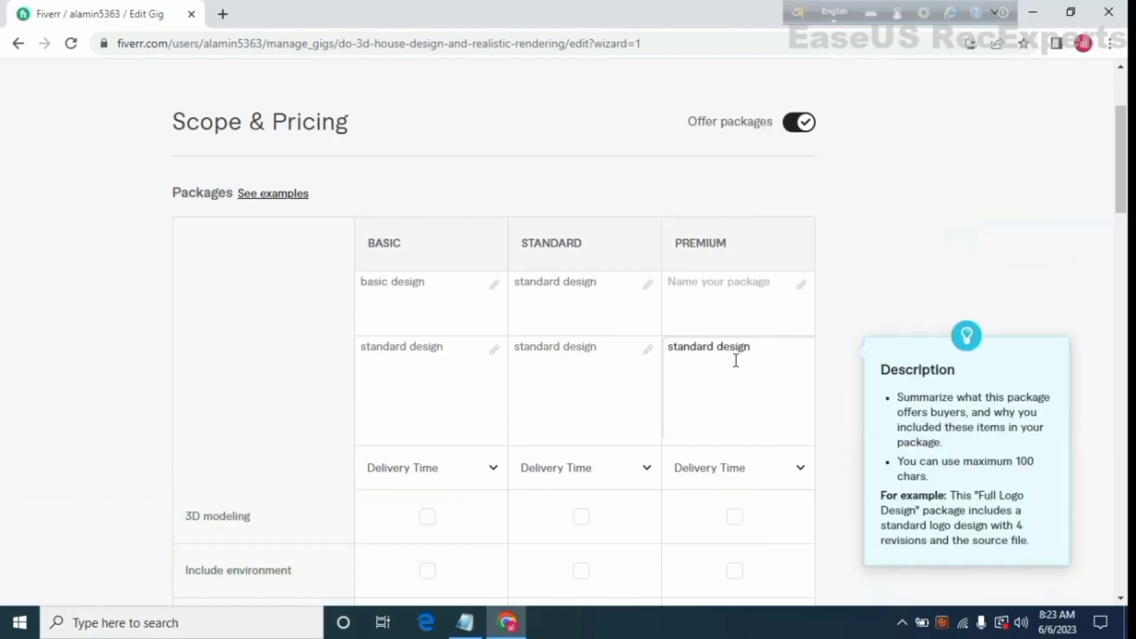
- Replace the Basic package's description with "3D landscape design with realistic rendering, modeling" copied from the Notepad notes
left_click(455, 377)
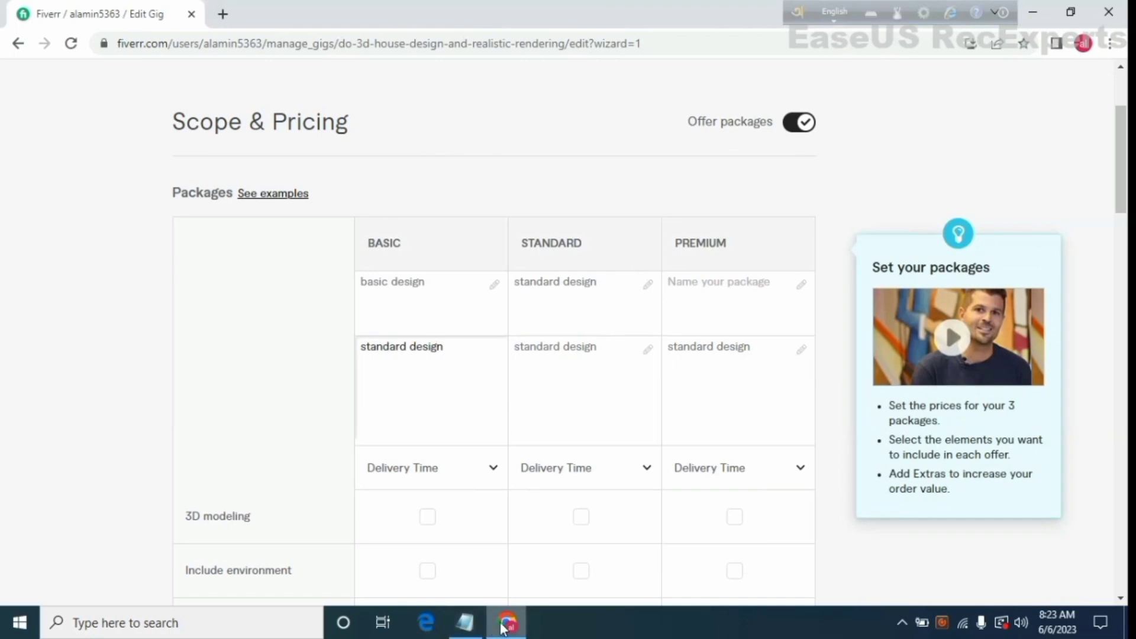
left_click(466, 621)
left_click_drag(57, 553, 4, 539)
right_click(6, 539)
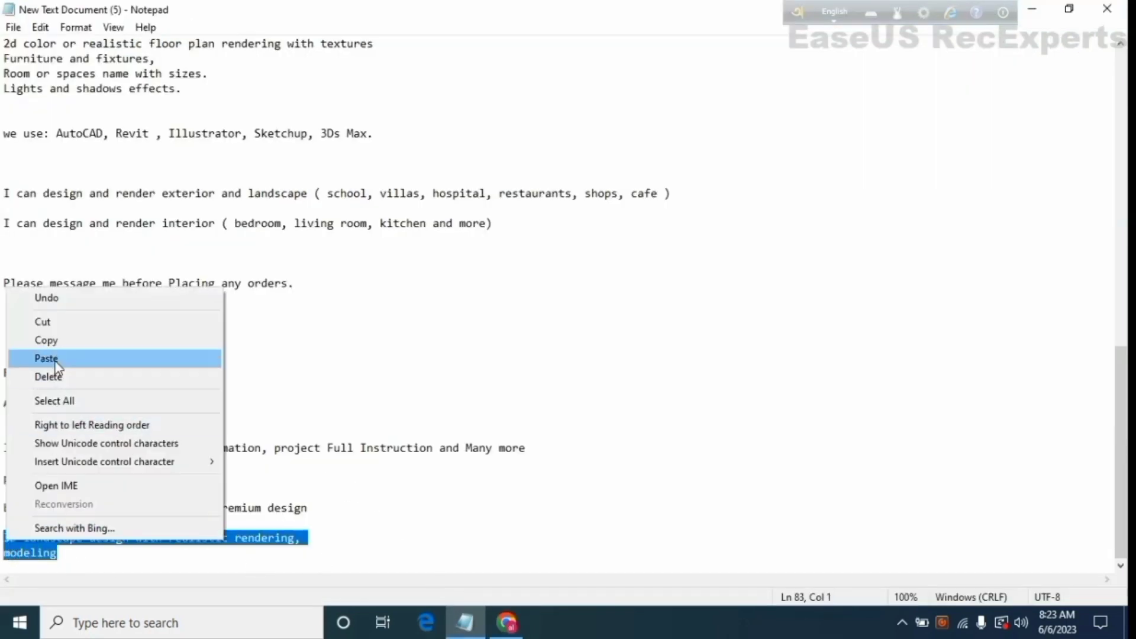
left_click(46, 340)
left_click(506, 622)
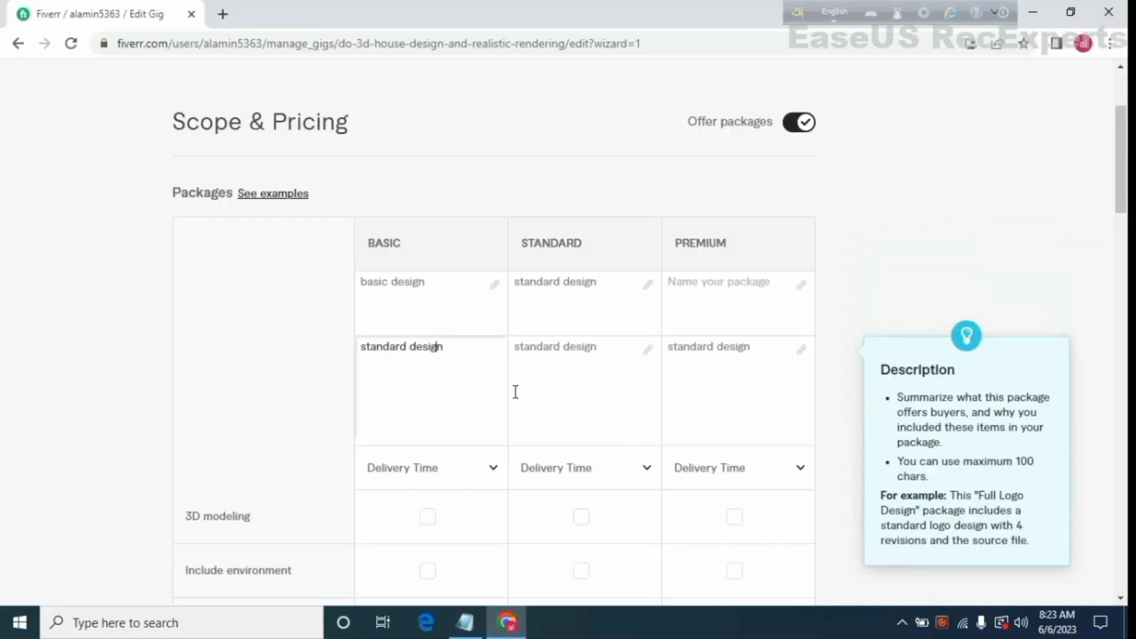
left_click_drag(450, 358, 372, 355)
right_click(386, 354)
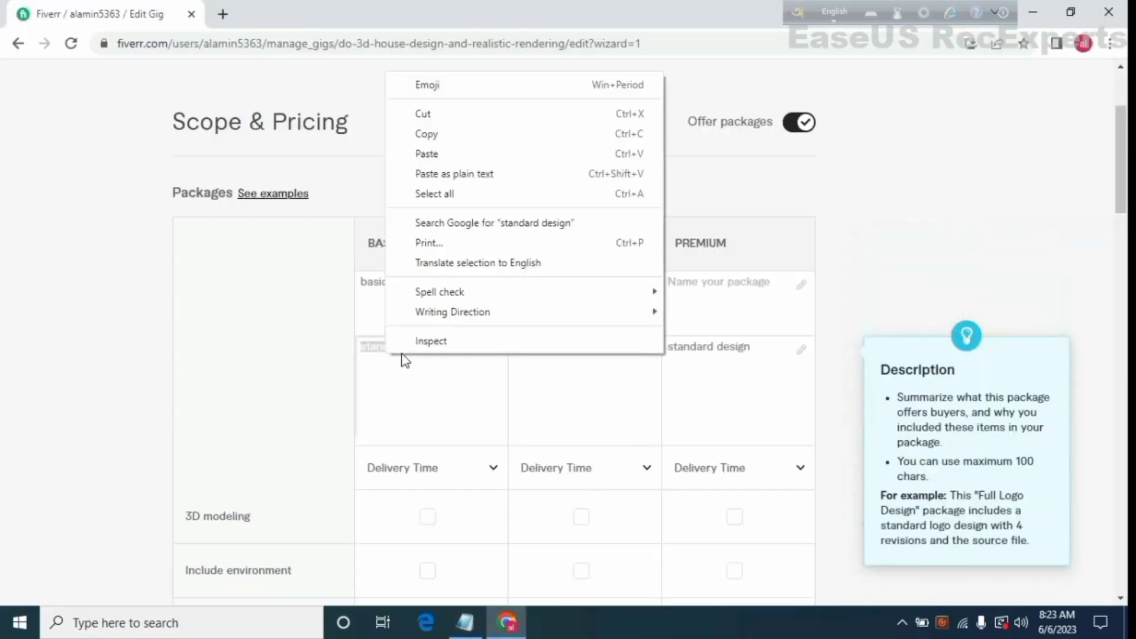
left_click(452, 155)
- Replace the Standard and Premium package descriptions with the copied text "3D landscape design with realistic rendering, modeling"
left_click_drag(597, 348, 533, 348)
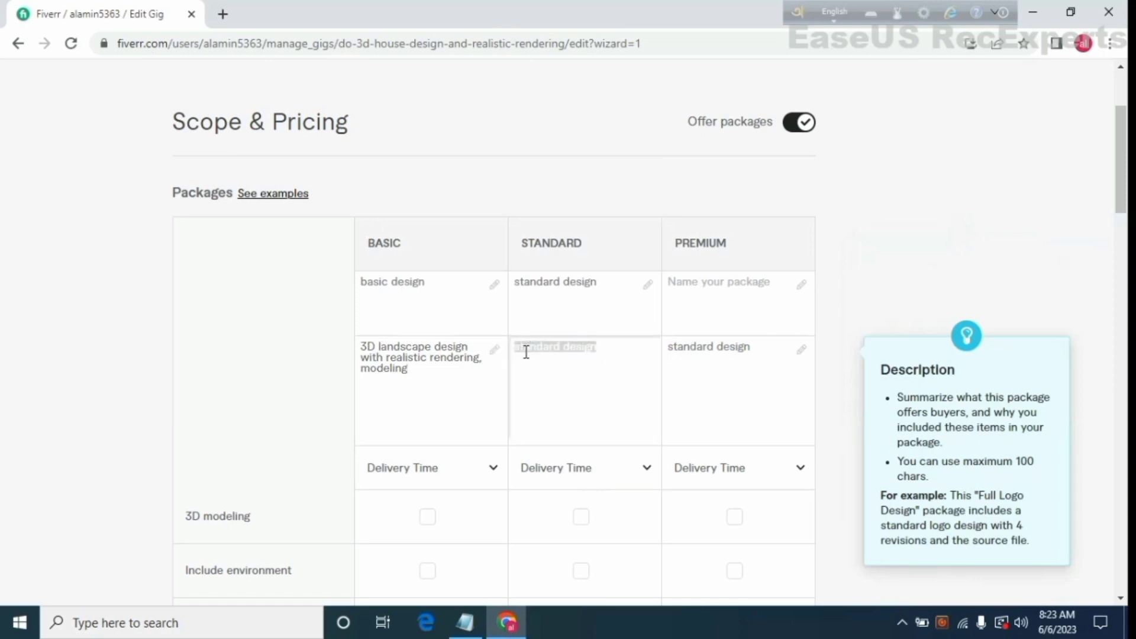
right_click(526, 352)
left_click(605, 143)
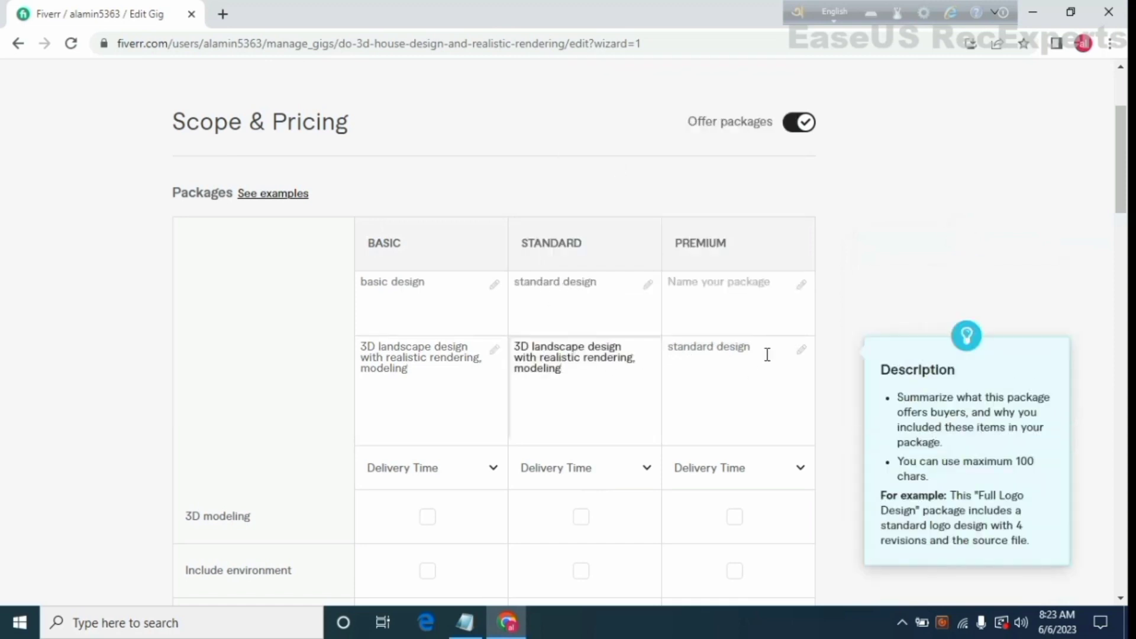
left_click_drag(768, 354, 683, 351)
right_click(687, 350)
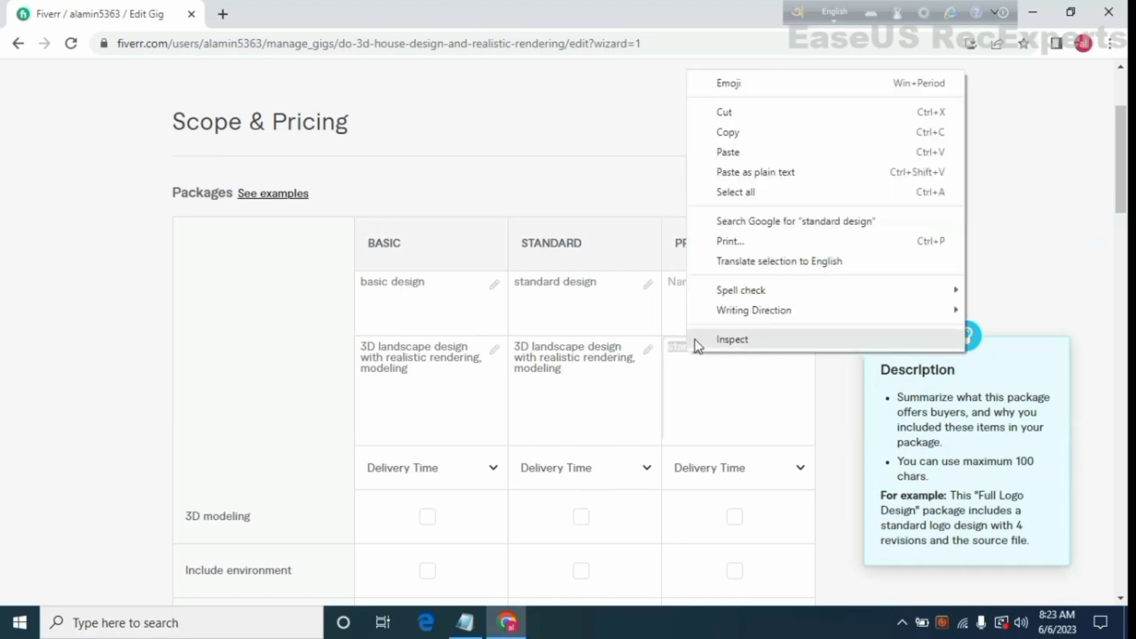
left_click(756, 153)
- Copy "premium design" from the Notepad notes and paste it as the Premium package's name
left_click(710, 299)
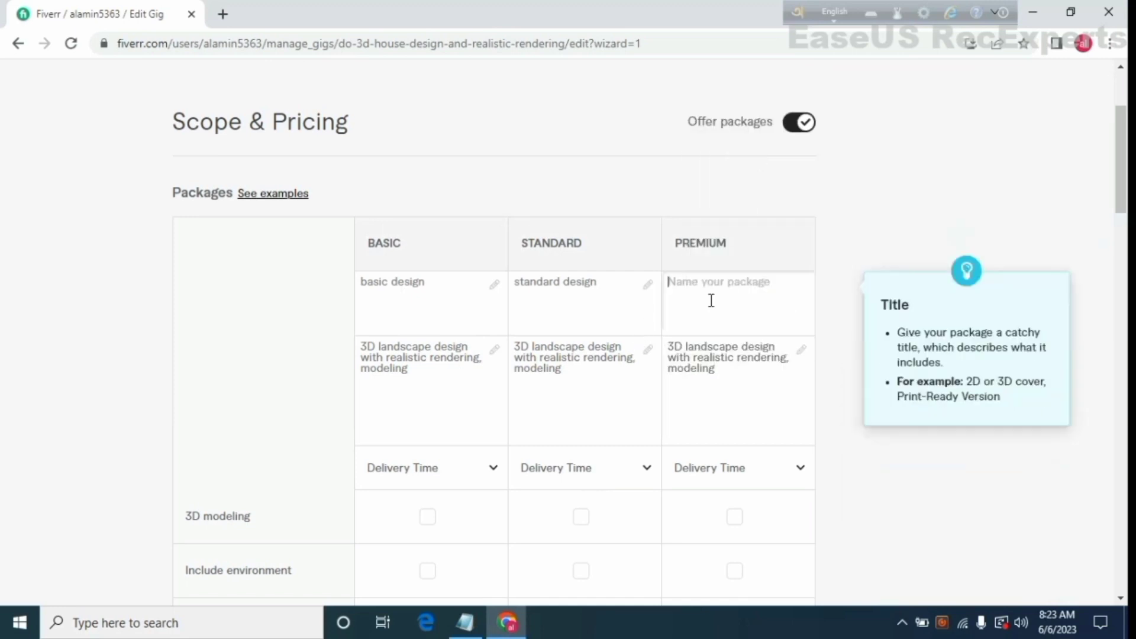
left_click(466, 622)
left_click_drag(332, 519, 227, 520)
right_click(220, 509)
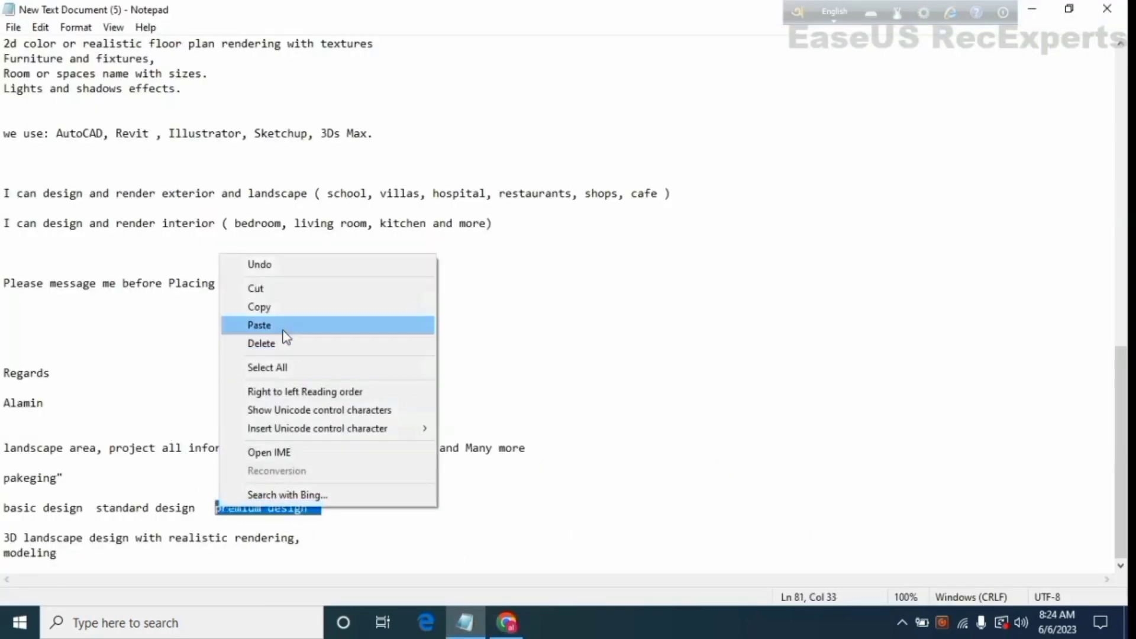
left_click(258, 307)
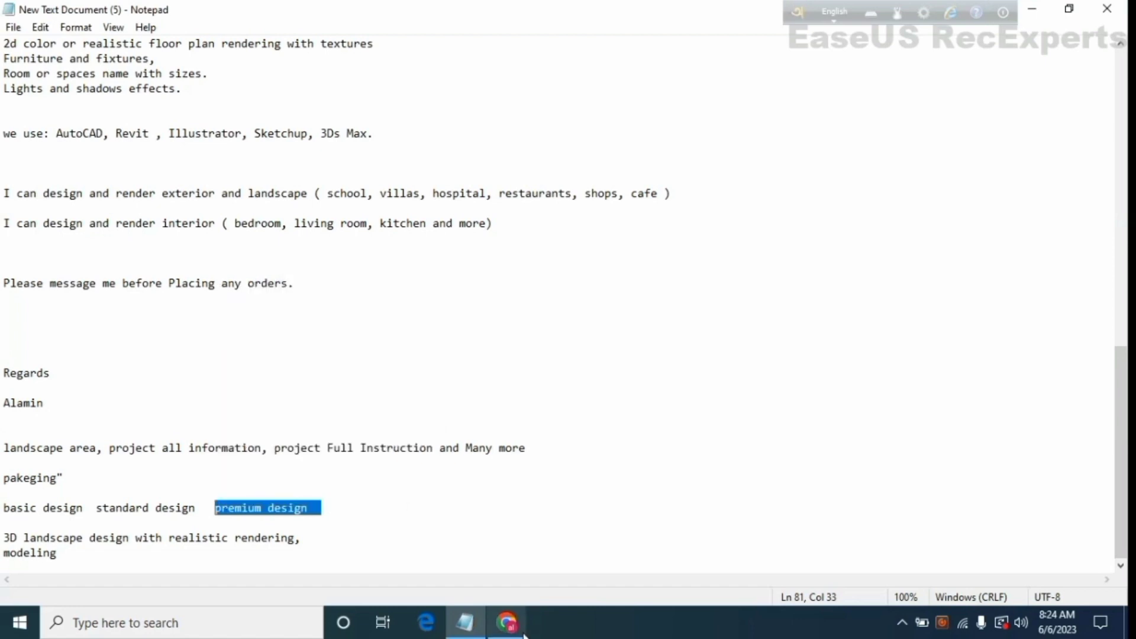
left_click(507, 622)
left_click(717, 315)
right_click(712, 307)
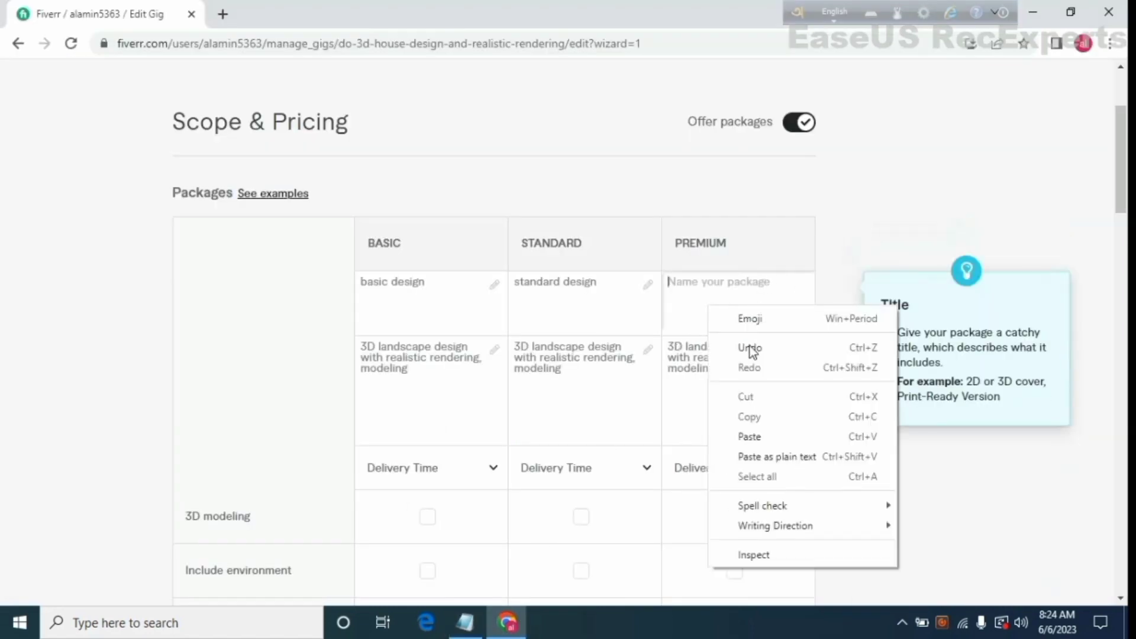
left_click(752, 439)
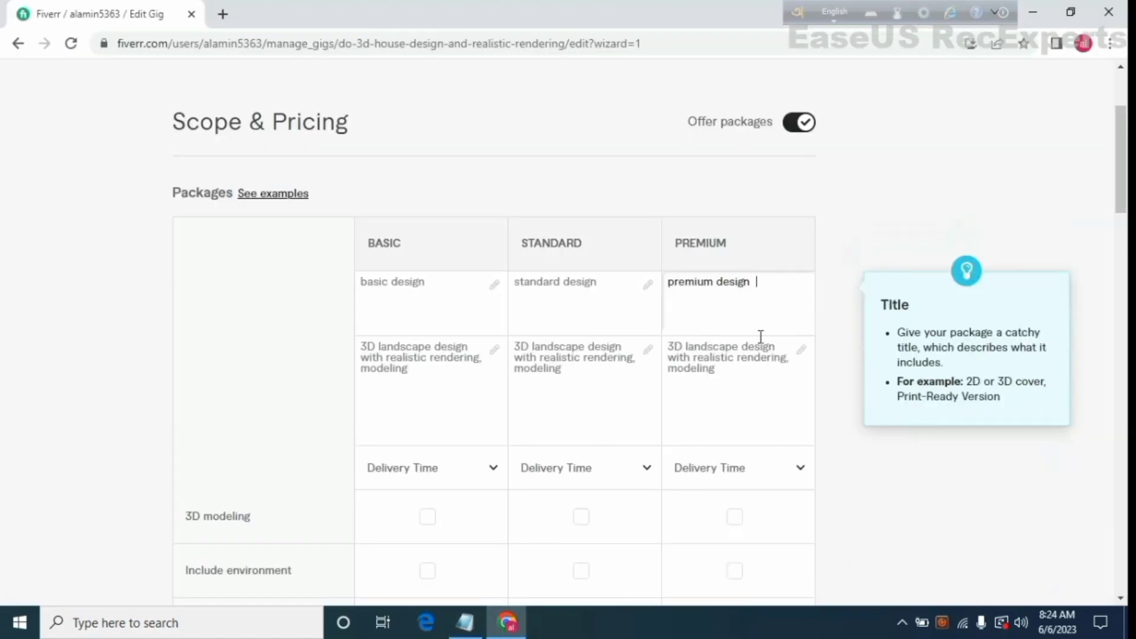
- Set the delivery time to 2 days for Basic, 3 days for Standard and 4 days for Premium
scroll(452, 457, "down", 1)
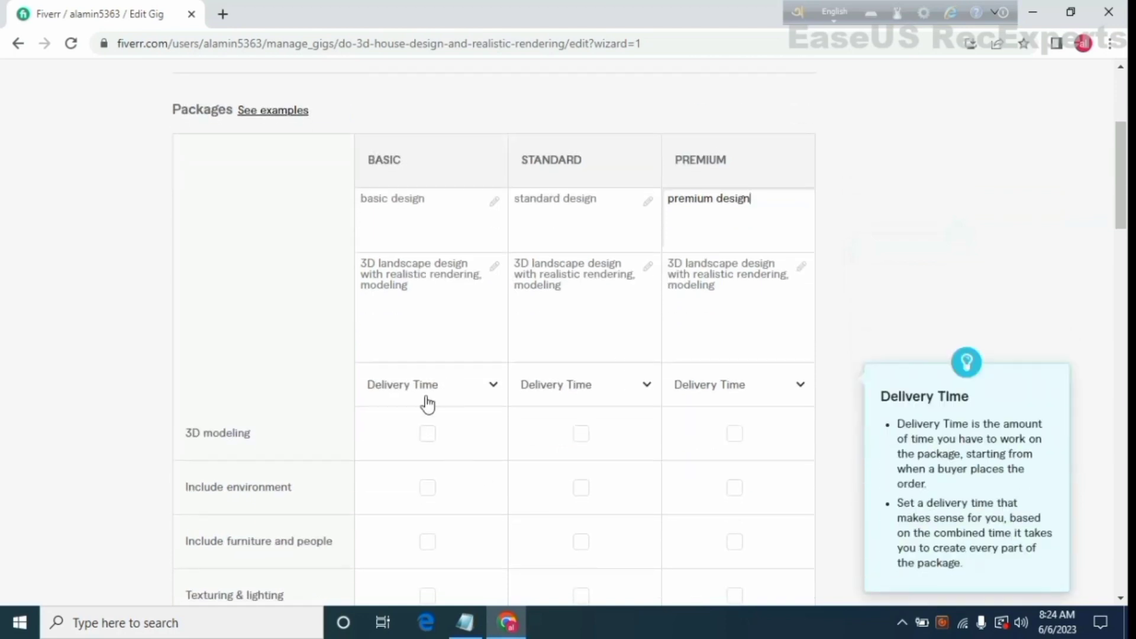
left_click(491, 392)
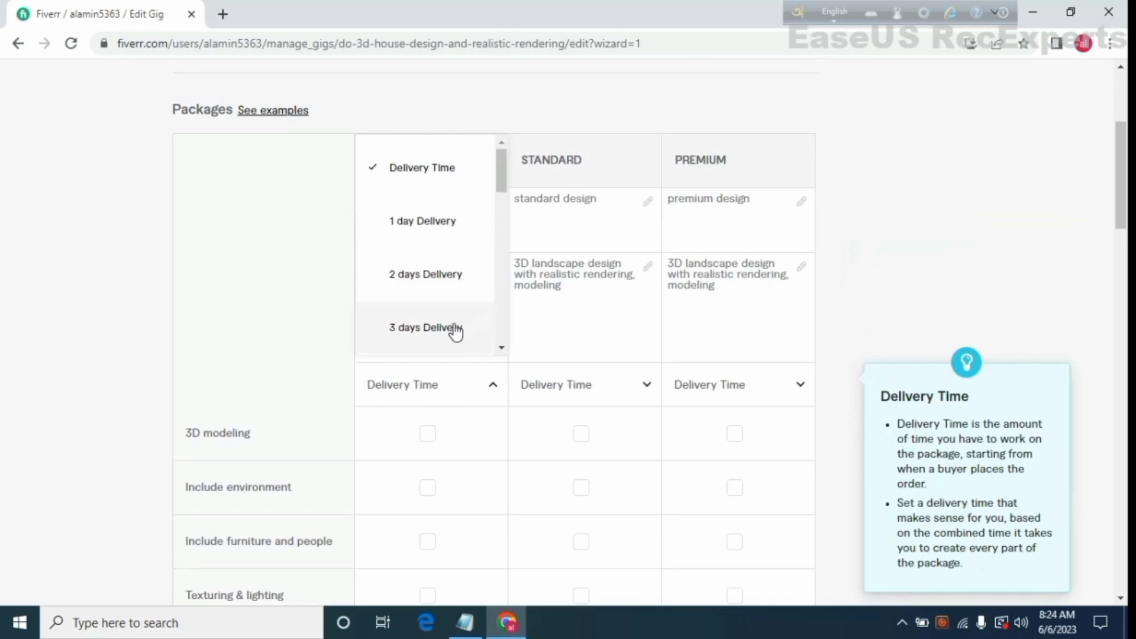
left_click(452, 287)
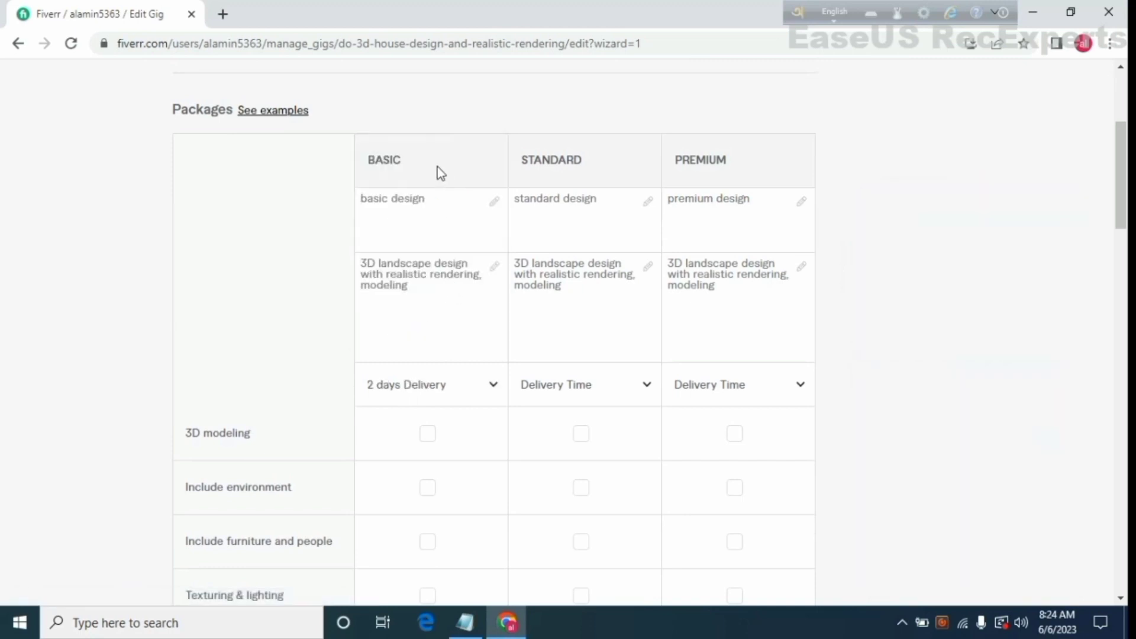
left_click(644, 385)
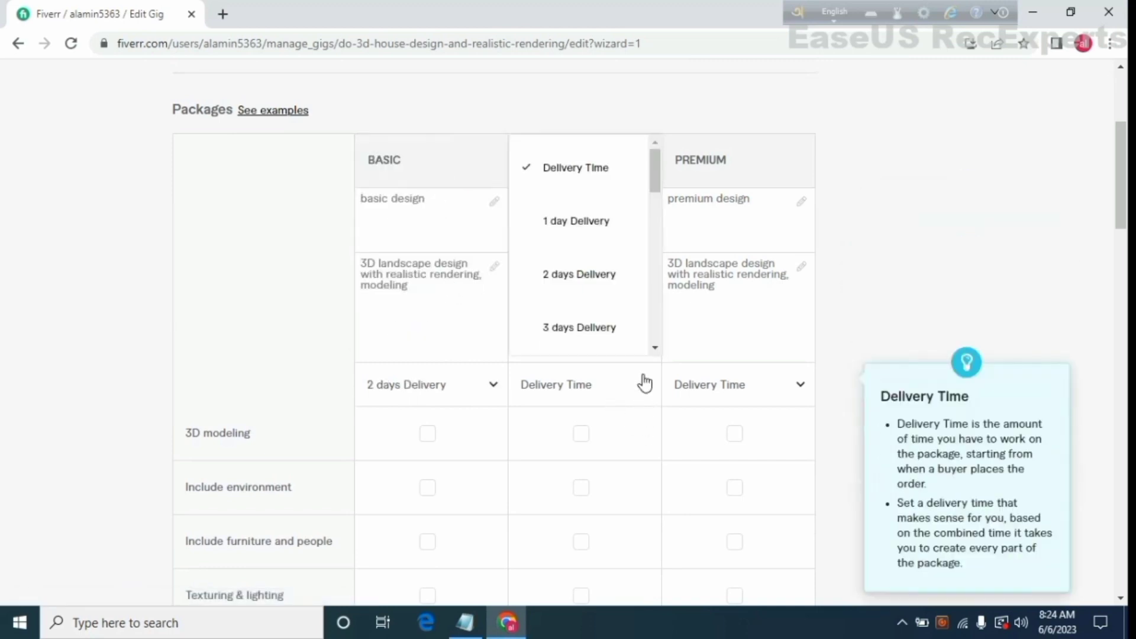
left_click(598, 328)
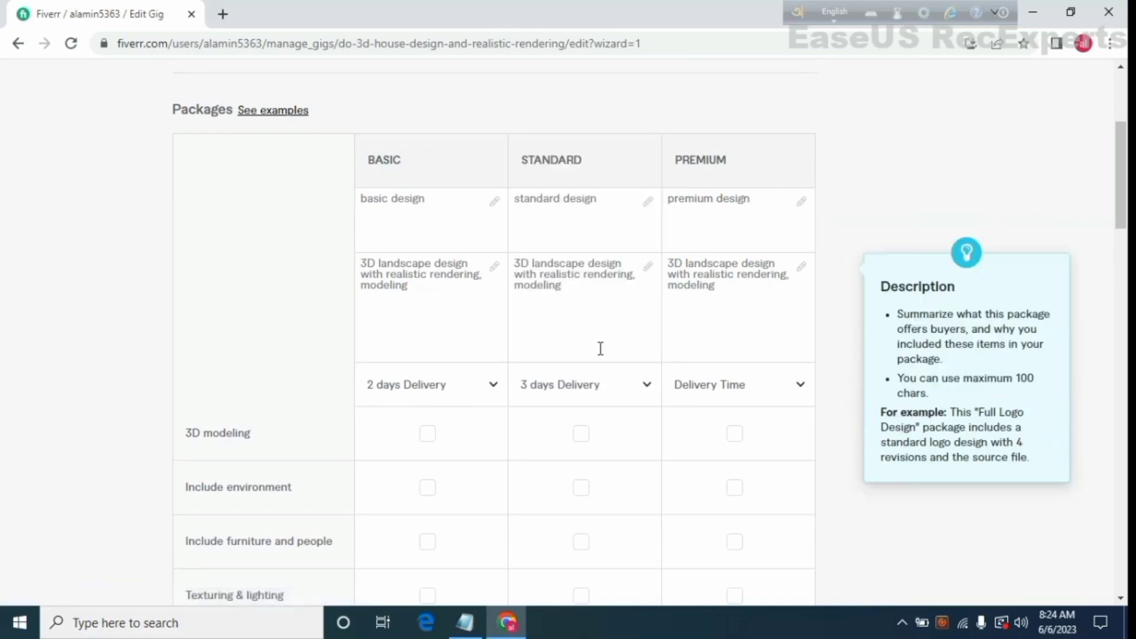
left_click(797, 398)
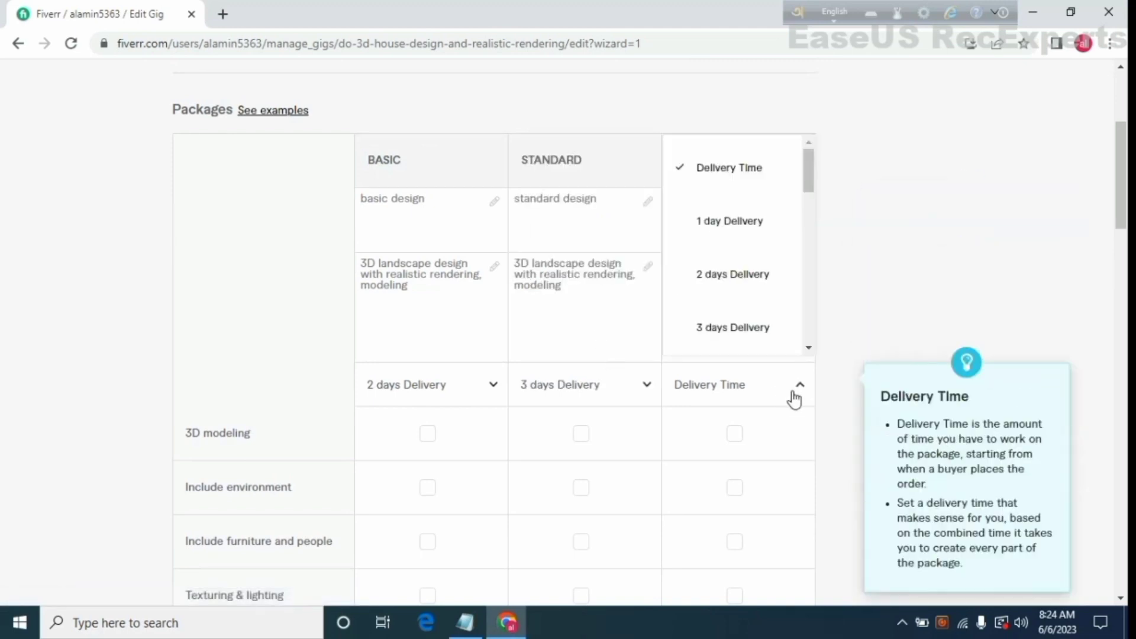
scroll(724, 325, "down", 2)
left_click(718, 322)
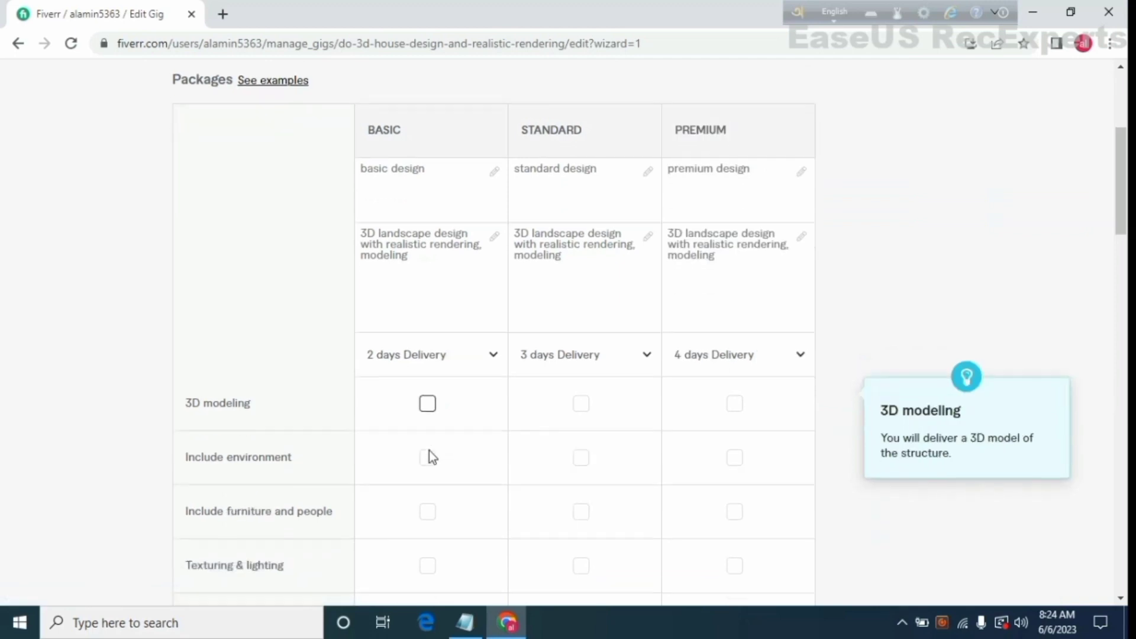
- Include 3D modeling and the environment in the Basic, Standard and Premium packages
scroll(428, 457, "down", 1)
left_click(428, 353)
left_click(583, 352)
left_click(734, 352)
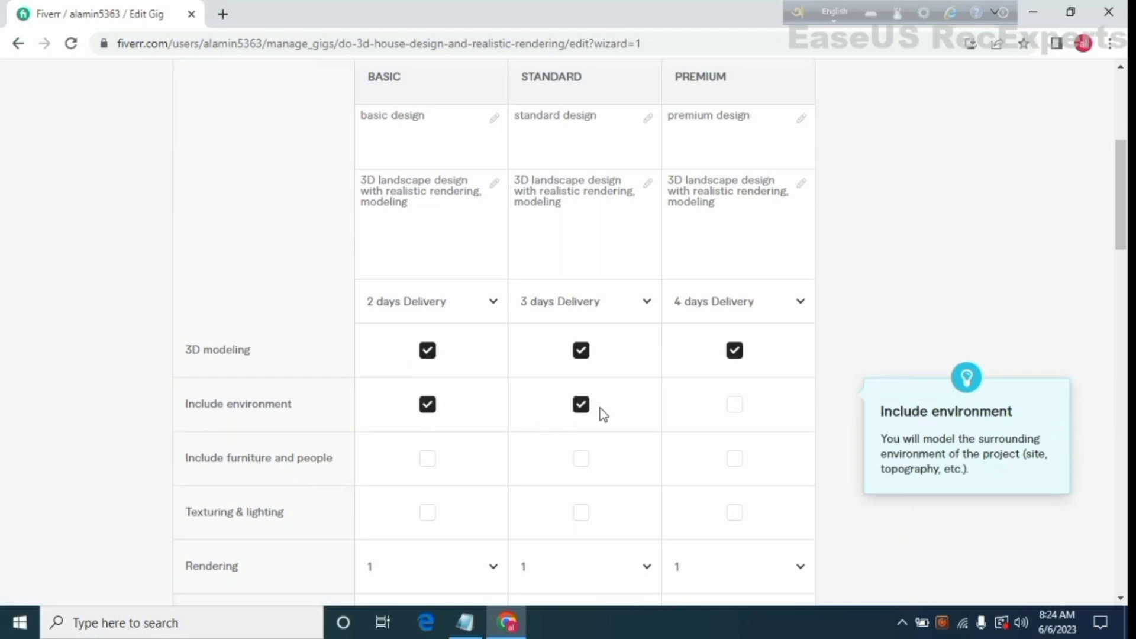
left_click(735, 404)
- Include furniture and people as well as texturing and lighting in all three packages
scroll(290, 480, "down", 1)
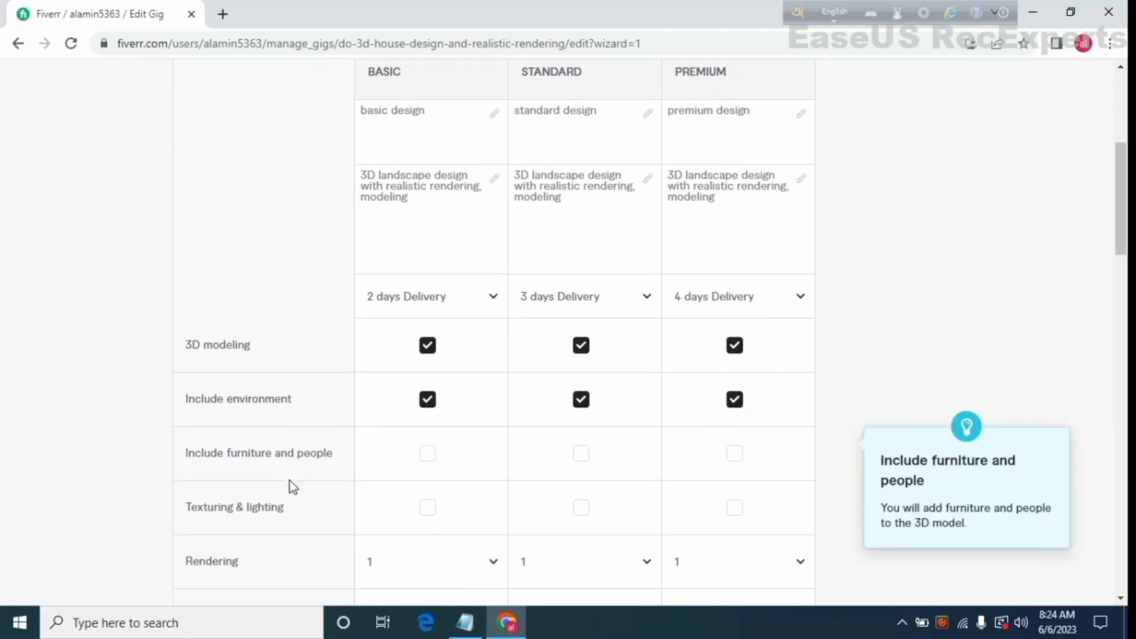
left_click(427, 377)
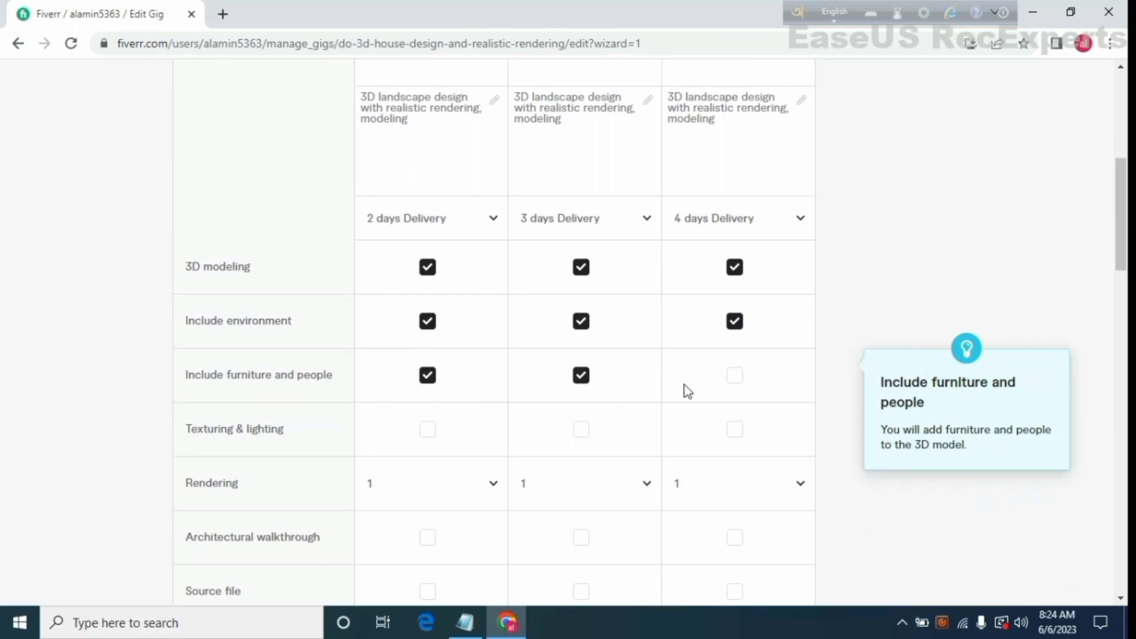
left_click(735, 376)
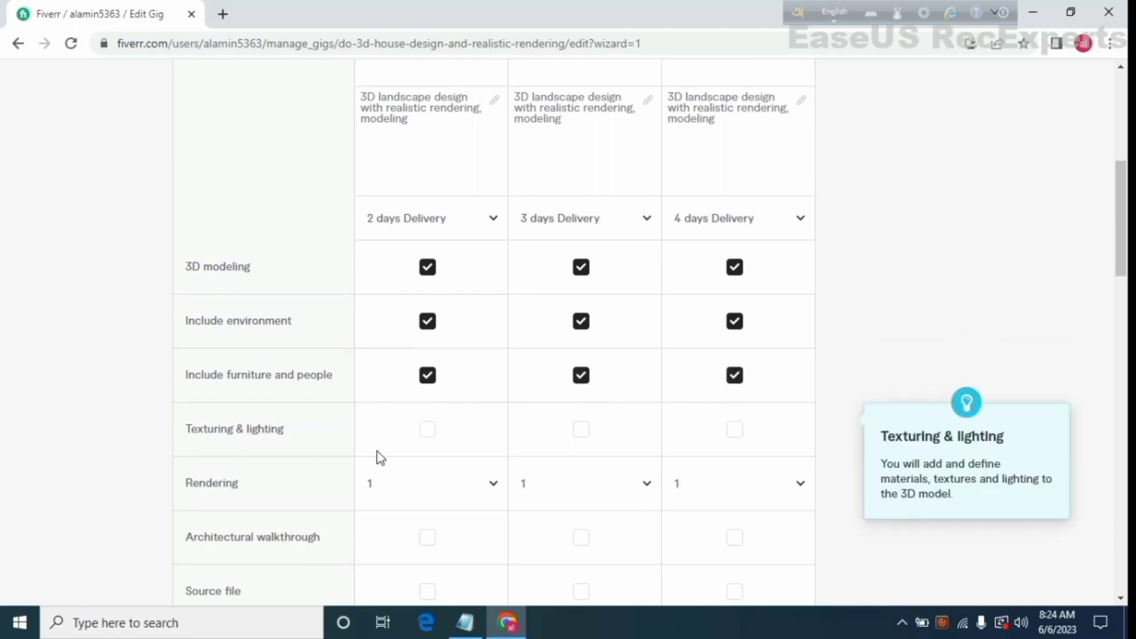
left_click(427, 430)
left_click(581, 431)
left_click(735, 432)
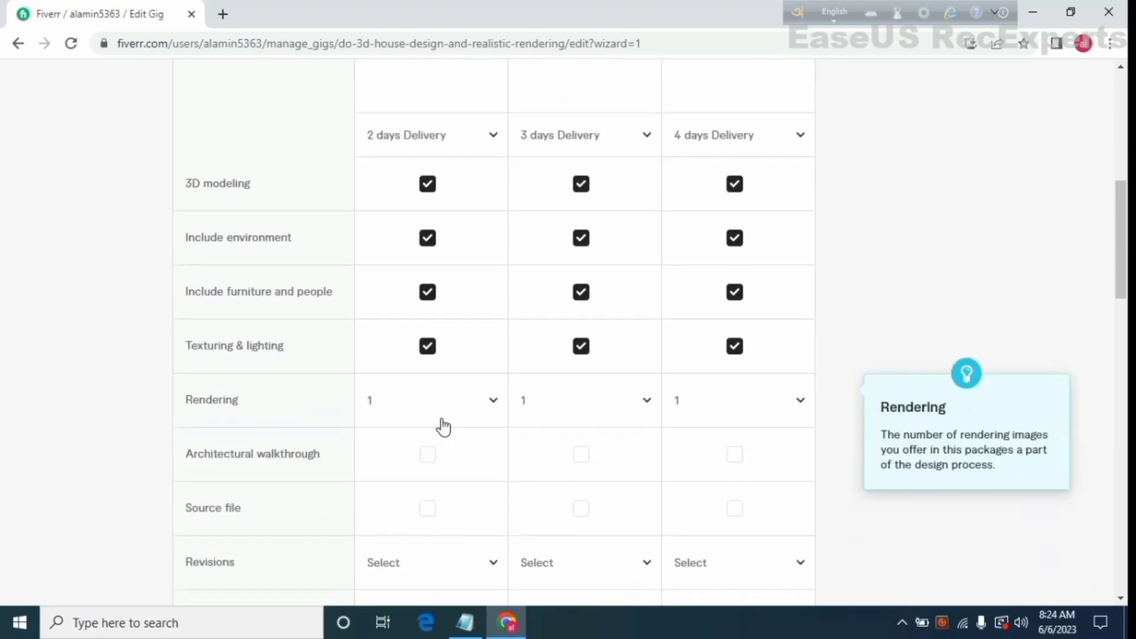
left_click(492, 401)
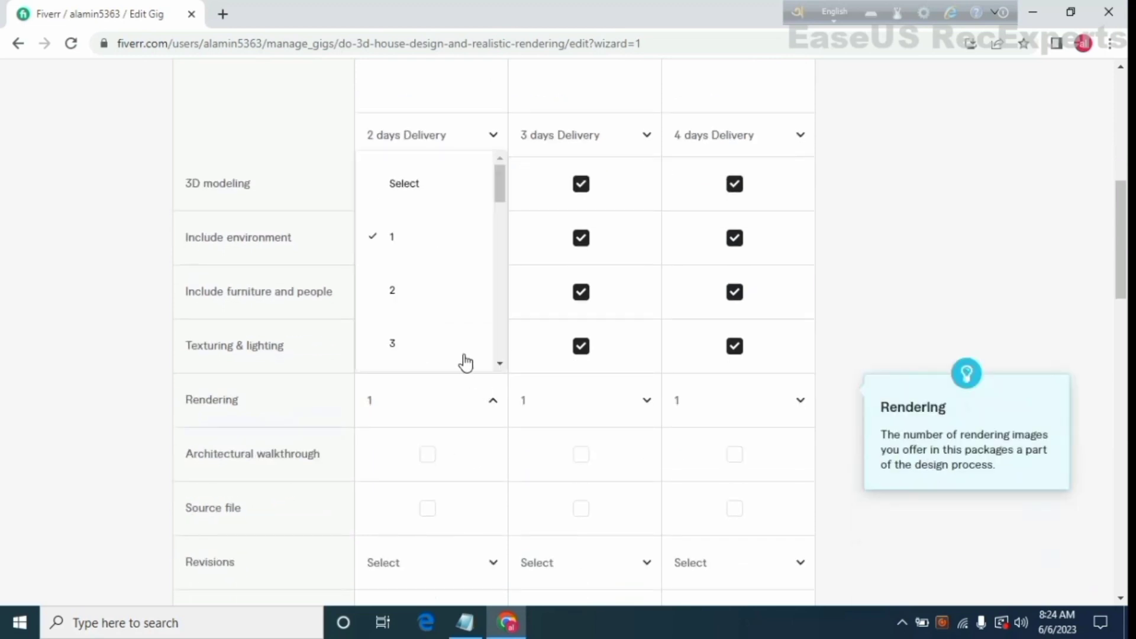
left_click(421, 290)
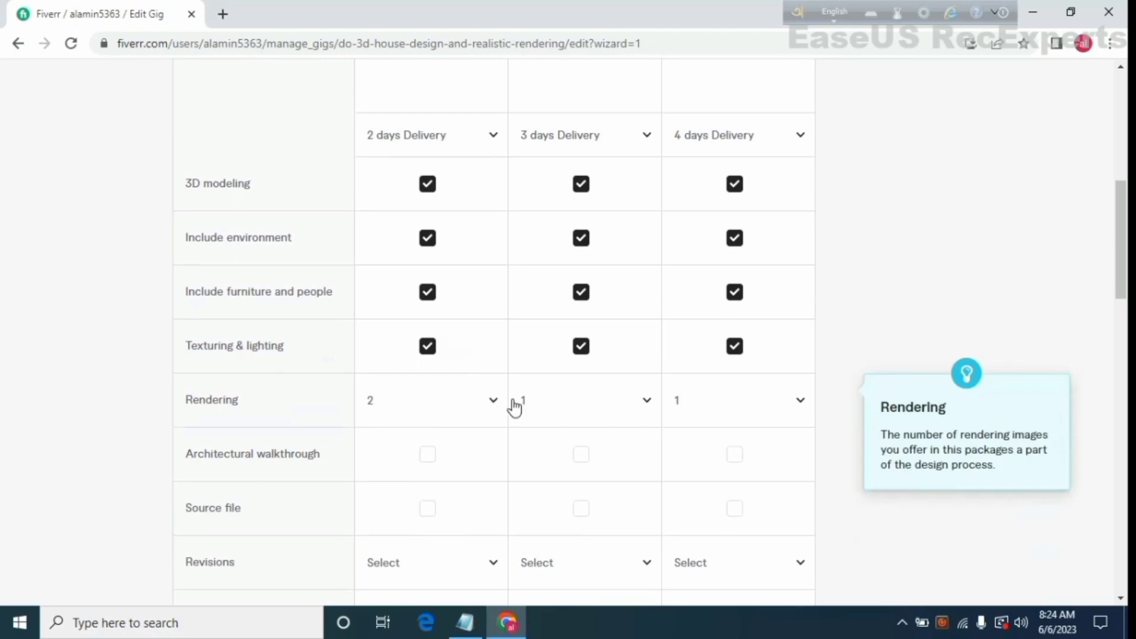
left_click(492, 402)
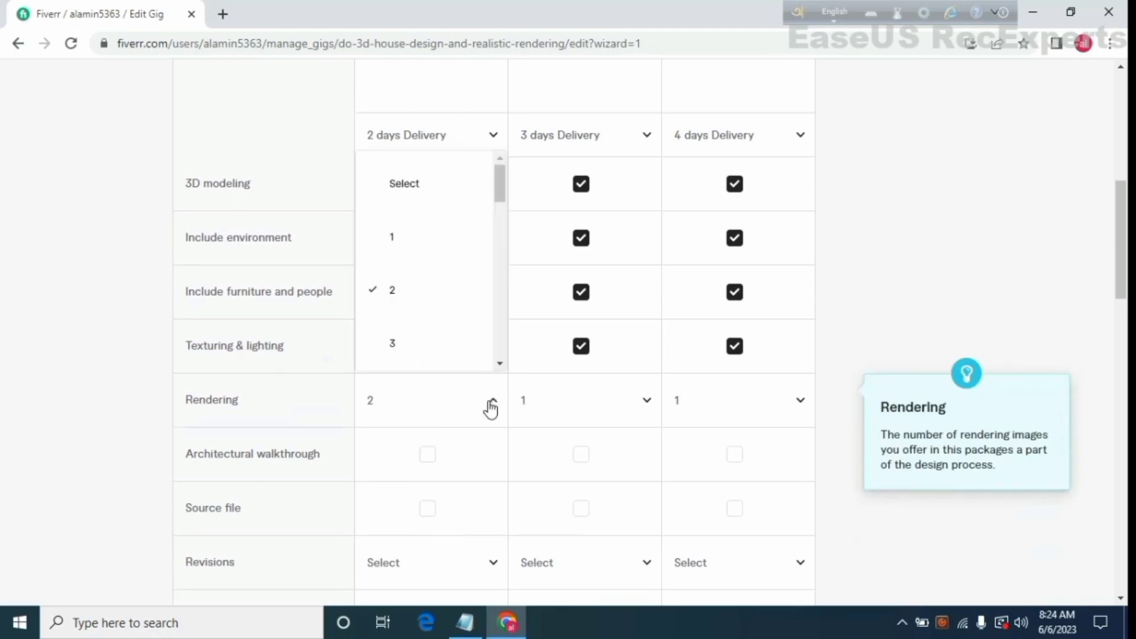
left_click(436, 241)
- Set the number of renderings to 2 for both the Standard and Premium packages
left_click(656, 404)
left_click(582, 293)
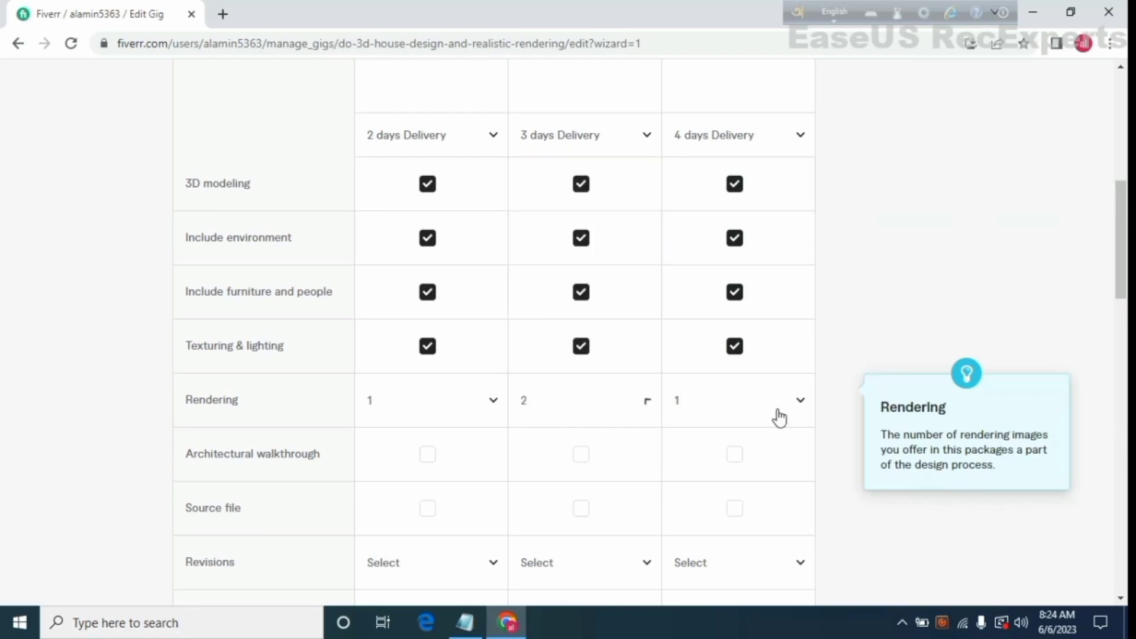
left_click(795, 405)
left_click(698, 299)
- Include the architectural walkthrough and the source file in the Basic, Standard and Premium packages
scroll(557, 373, "down", 1)
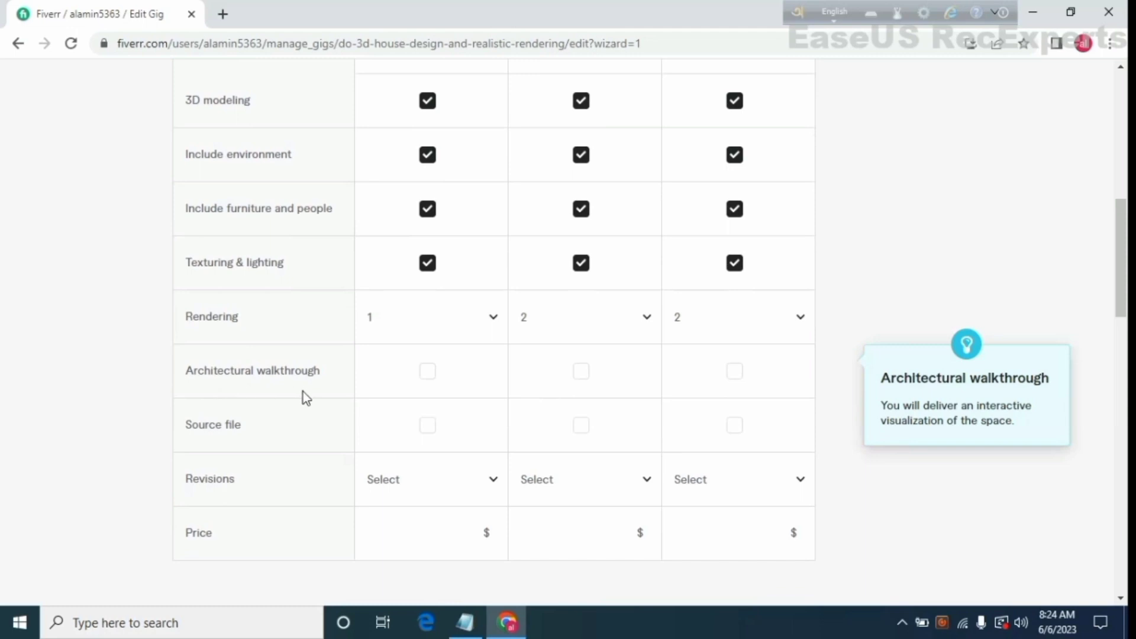
left_click(455, 380)
left_click(451, 383)
left_click(427, 371)
left_click(582, 371)
left_click(735, 371)
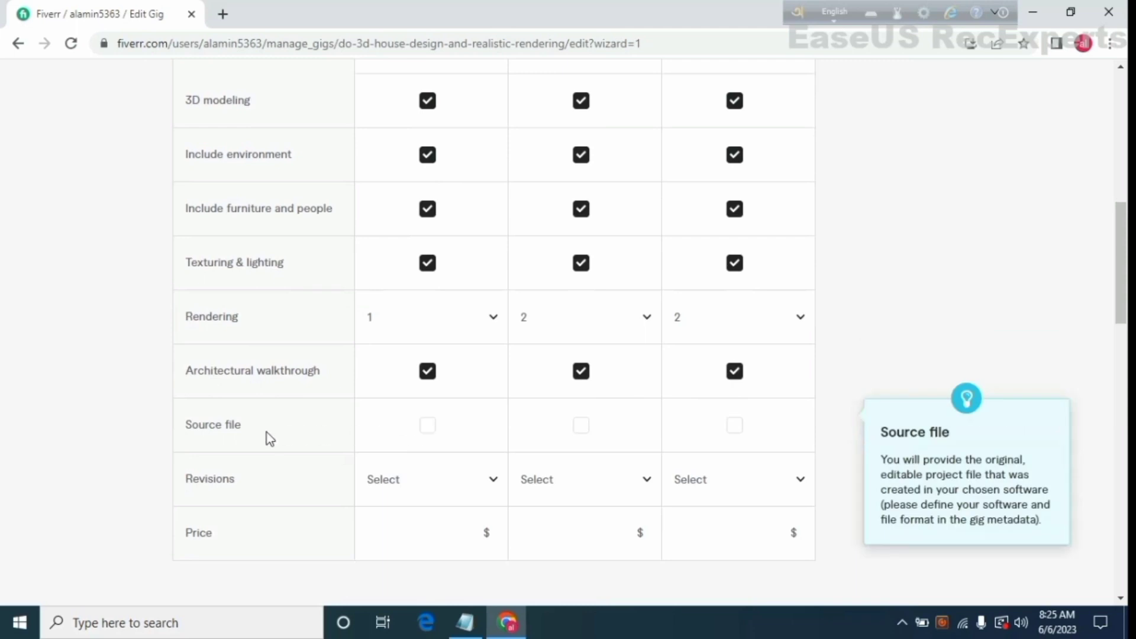
left_click(438, 435)
left_click(581, 432)
left_click(733, 432)
- Set the revisions to unlimited for the Basic, Standard and Premium packages
scroll(468, 441, "down", 2)
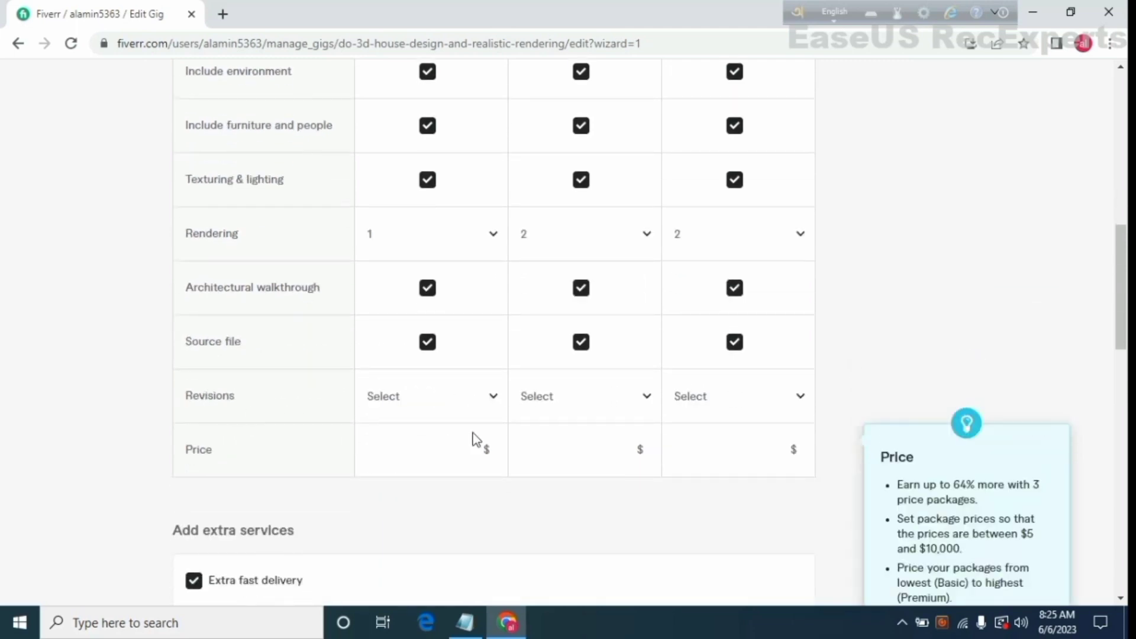
left_click(506, 403)
scroll(460, 345, "down", 5)
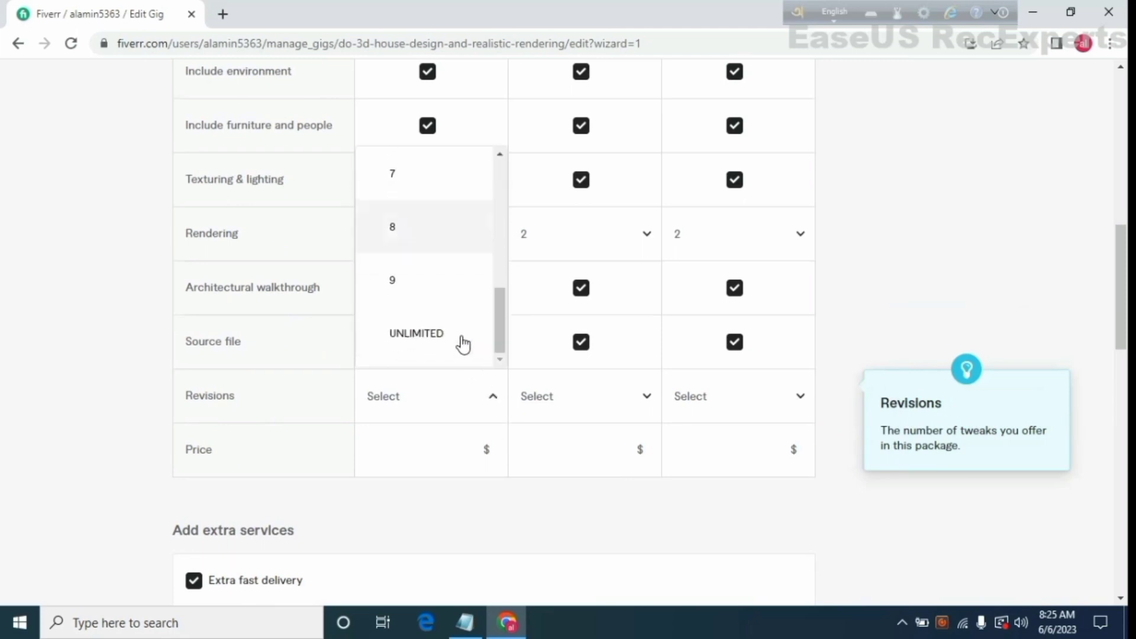
left_click(449, 336)
left_click(654, 408)
scroll(559, 325, "down", 5)
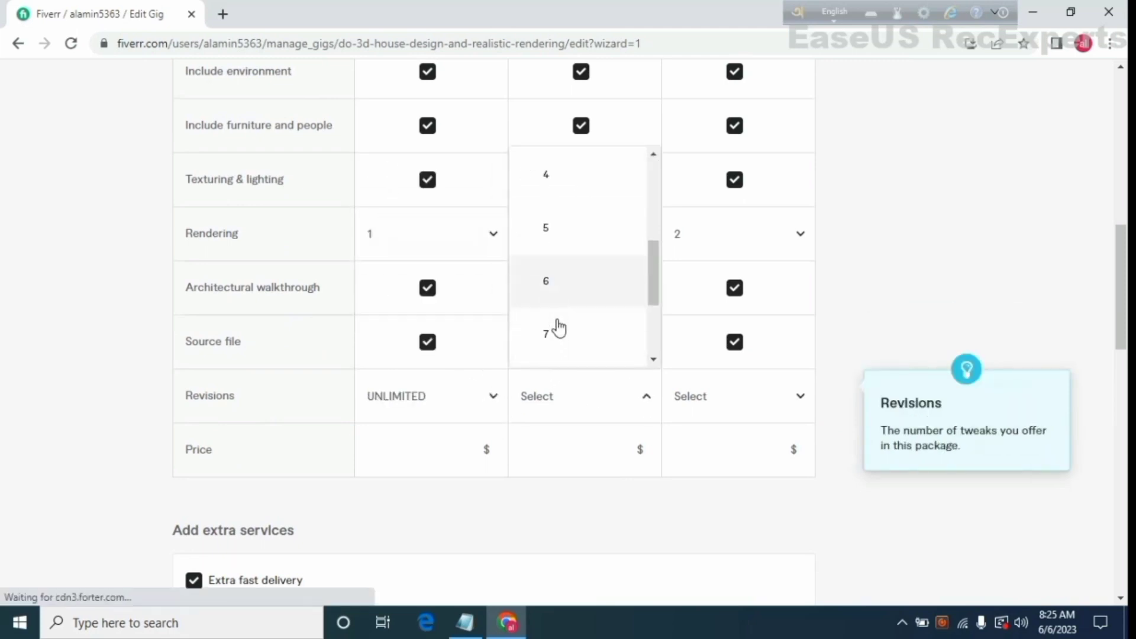
left_click(644, 352)
left_click(797, 395)
scroll(730, 355, "down", 5)
left_click(730, 336)
scroll(563, 393, "down", 3)
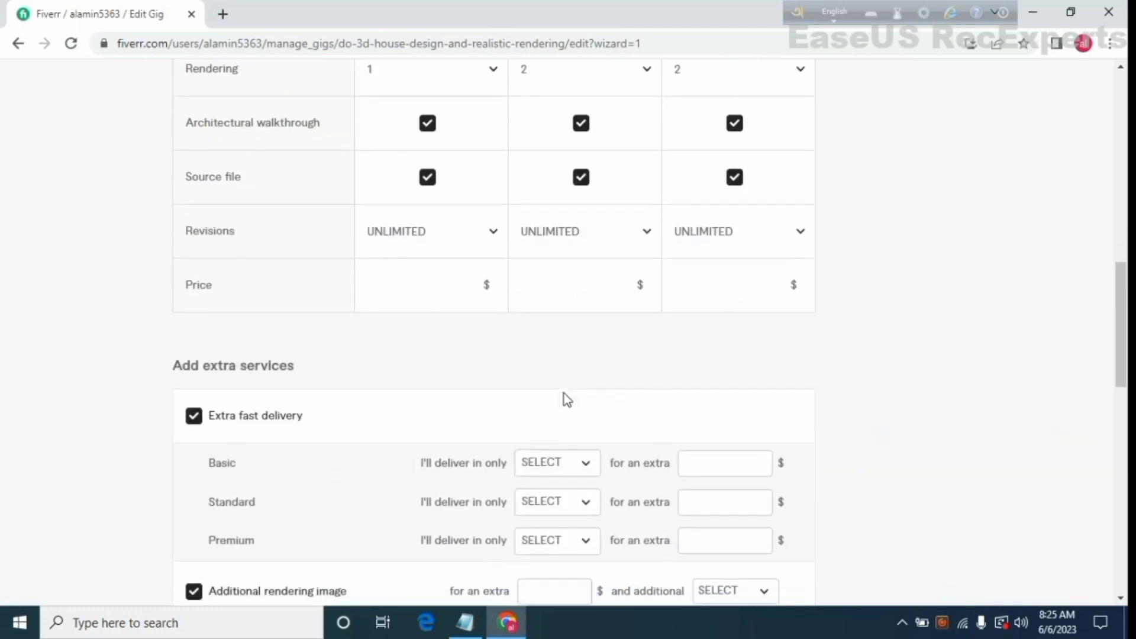
scroll(498, 388, "up", 2)
scroll(499, 389, "up", 1)
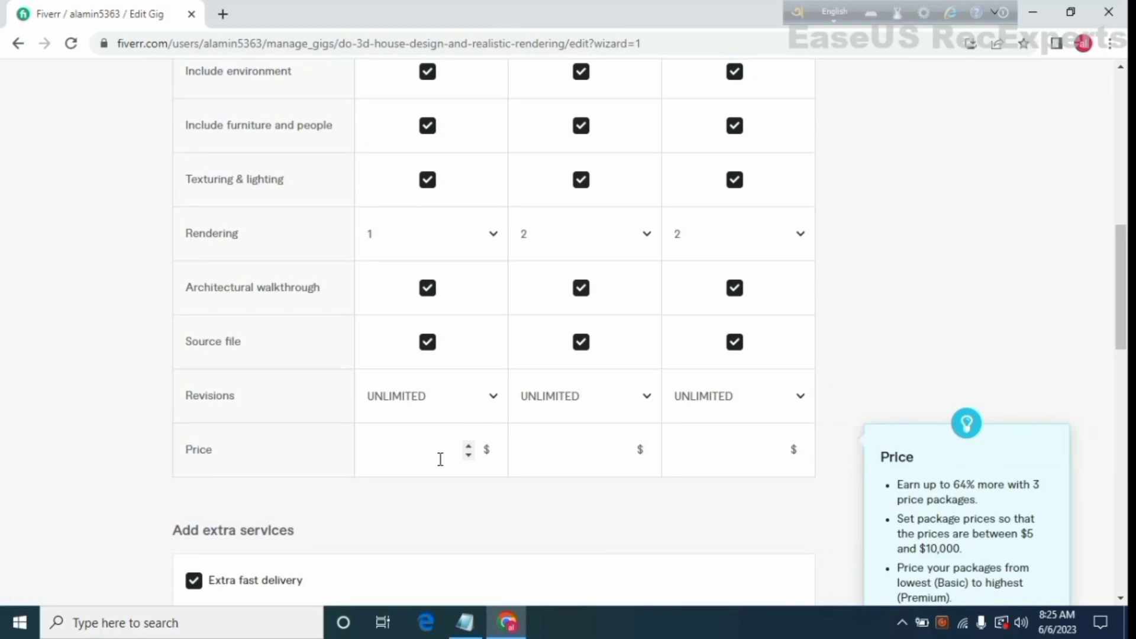
- Set the package prices to $10 for Basic, $20 for Standard and $40 for Premium
type("1")
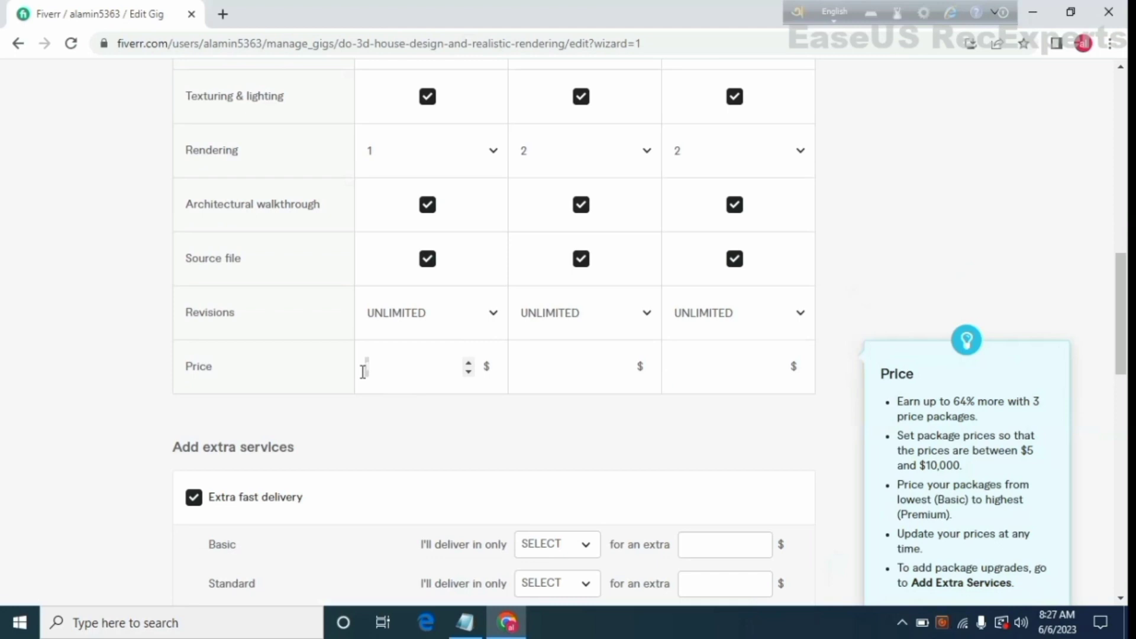
type("10")
left_click(577, 380)
type("20")
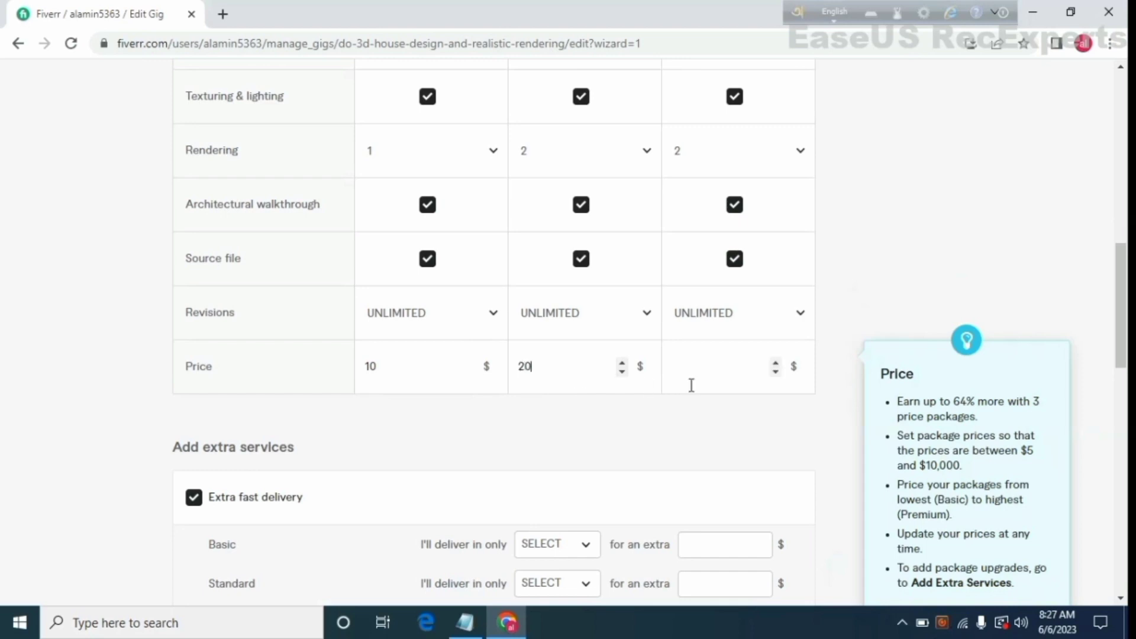
type("40")
- Turn off the extra fast delivery and additional rendering image extras, and save the pricing page to continue
scroll(707, 390, "down", 4)
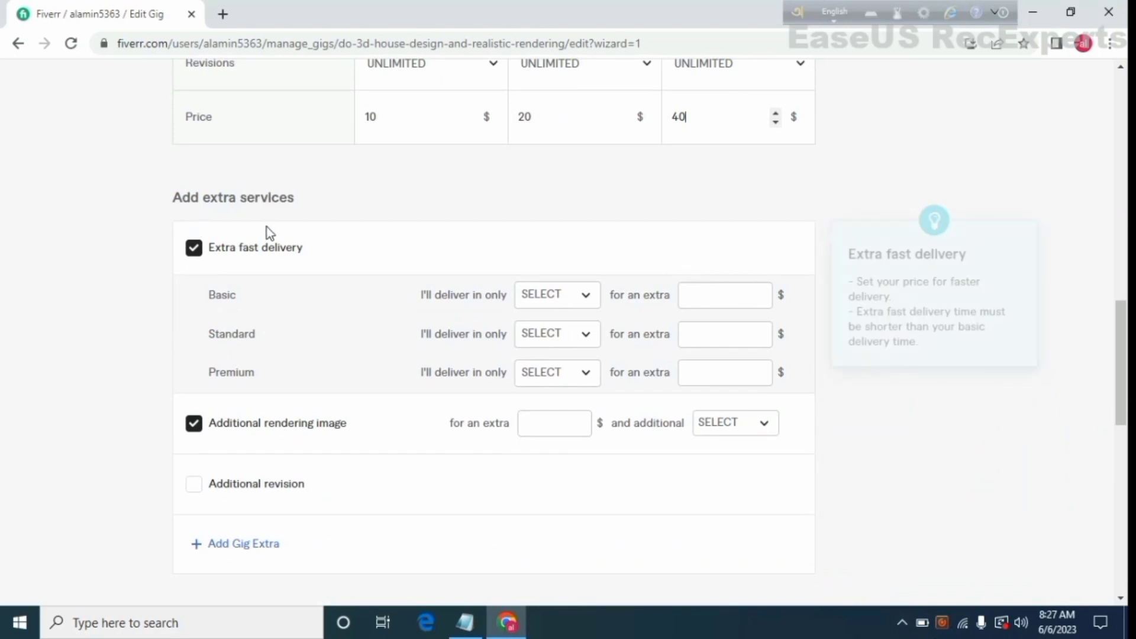
scroll(322, 513, "down", 1)
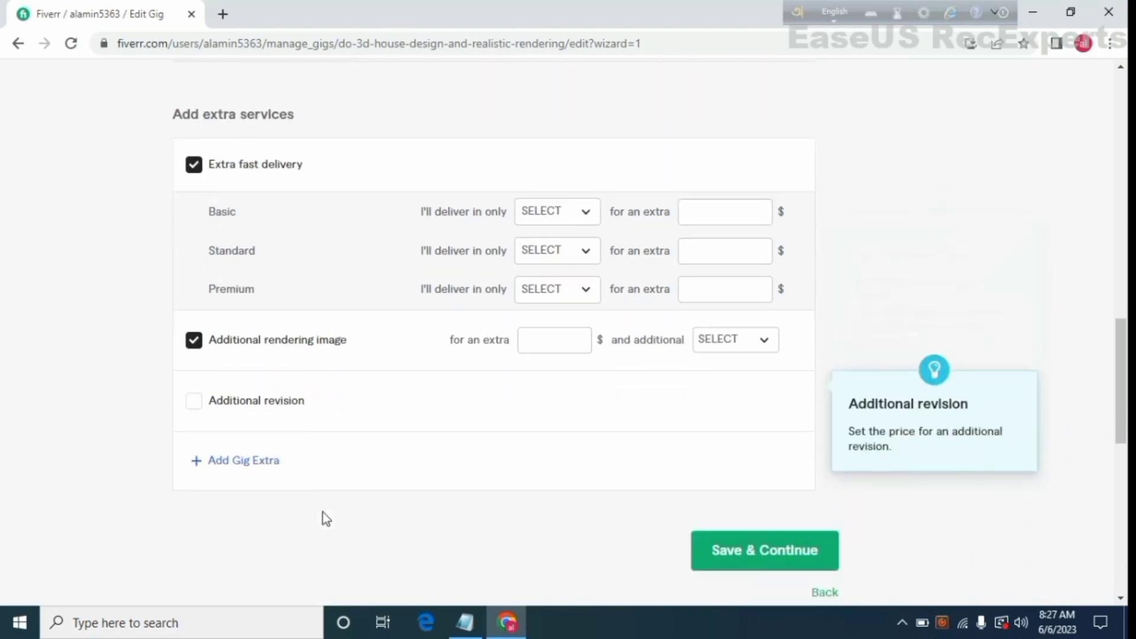
scroll(679, 461, "down", 2)
left_click(764, 406)
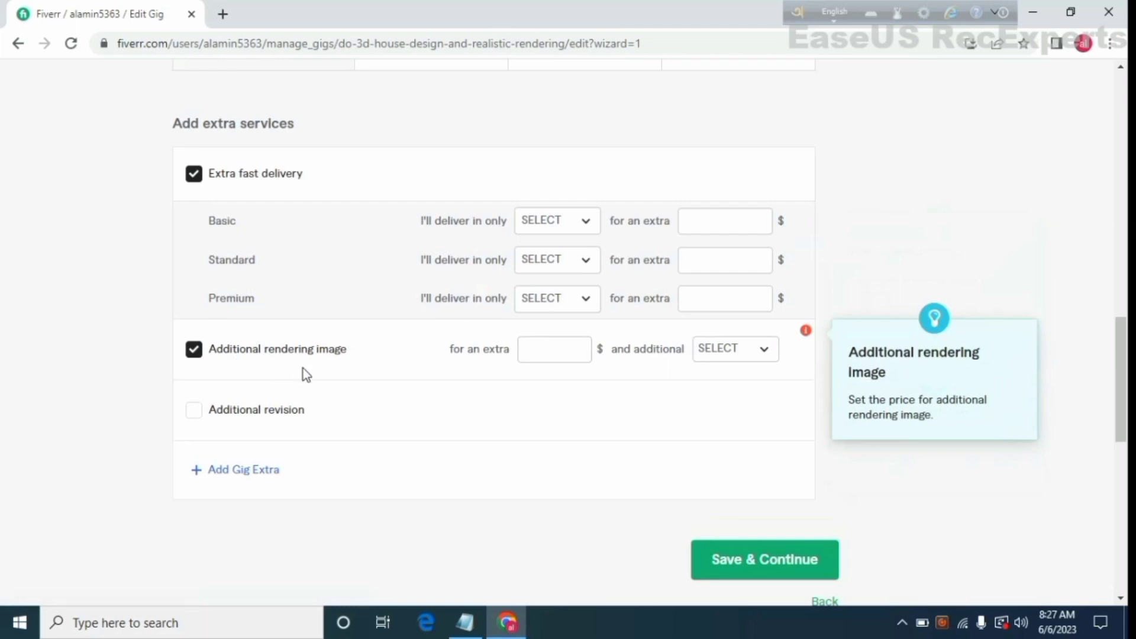
scroll(314, 396, "up", 1)
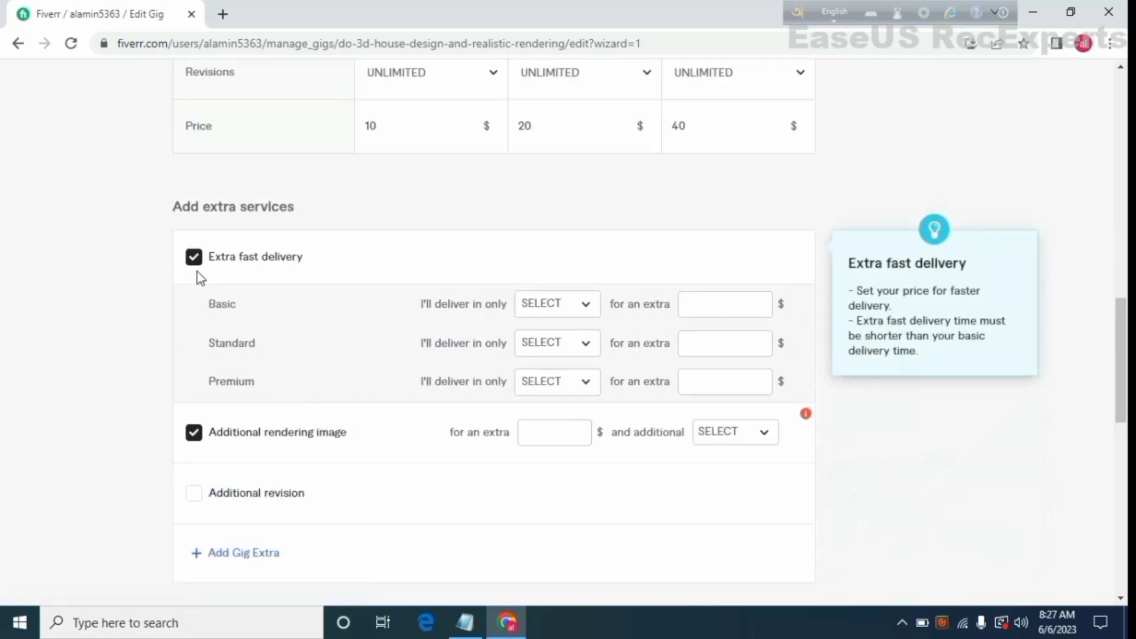
left_click(198, 262)
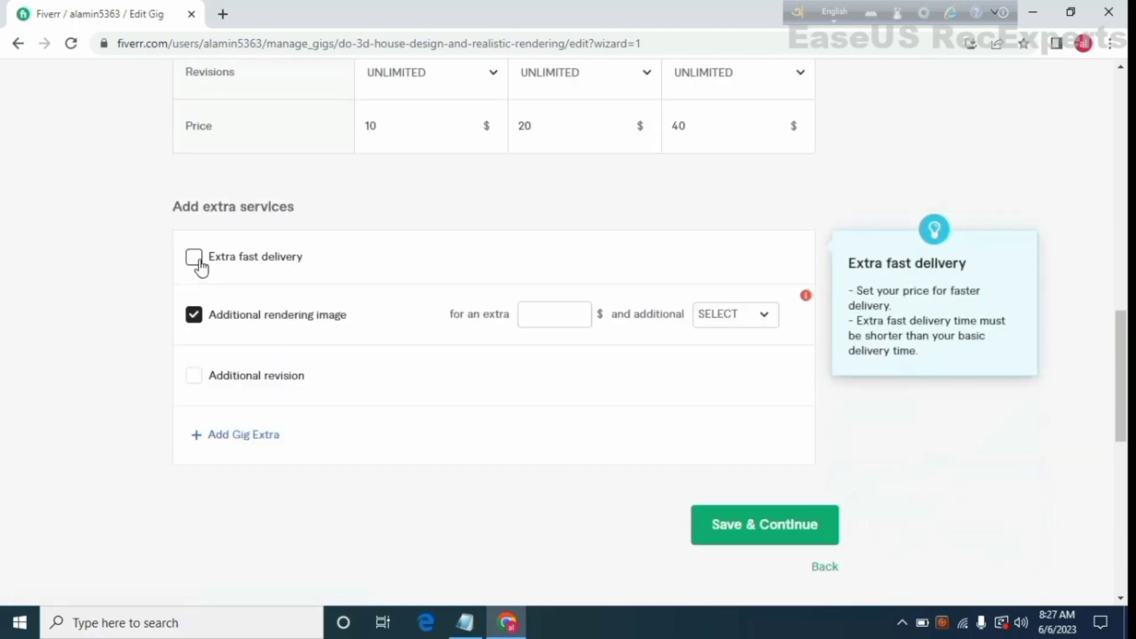
left_click(196, 314)
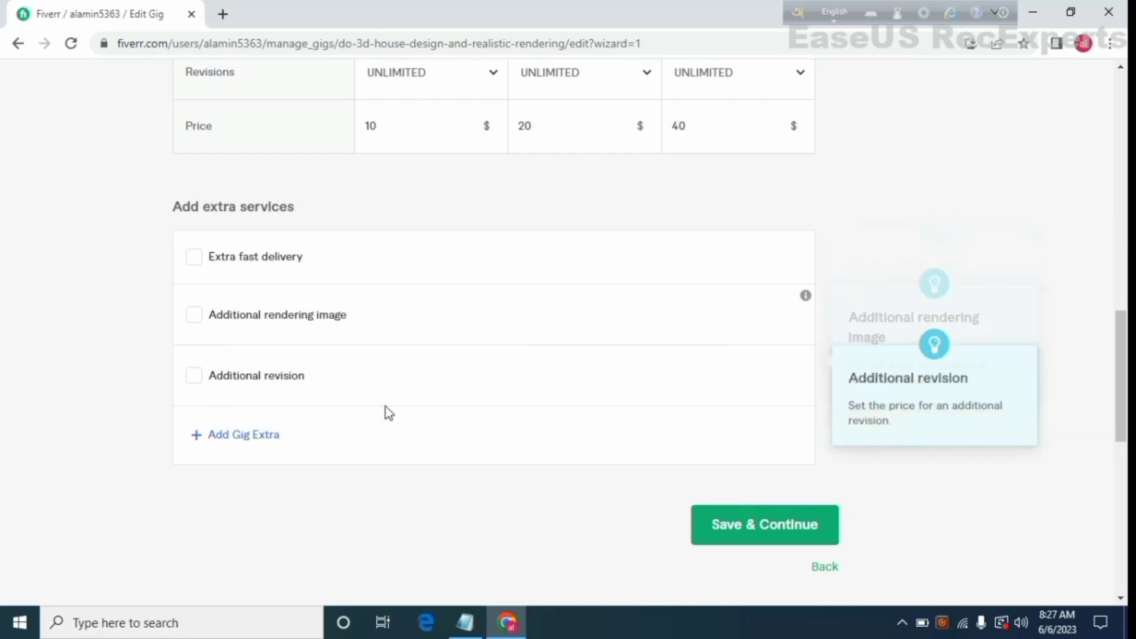
left_click(720, 537)
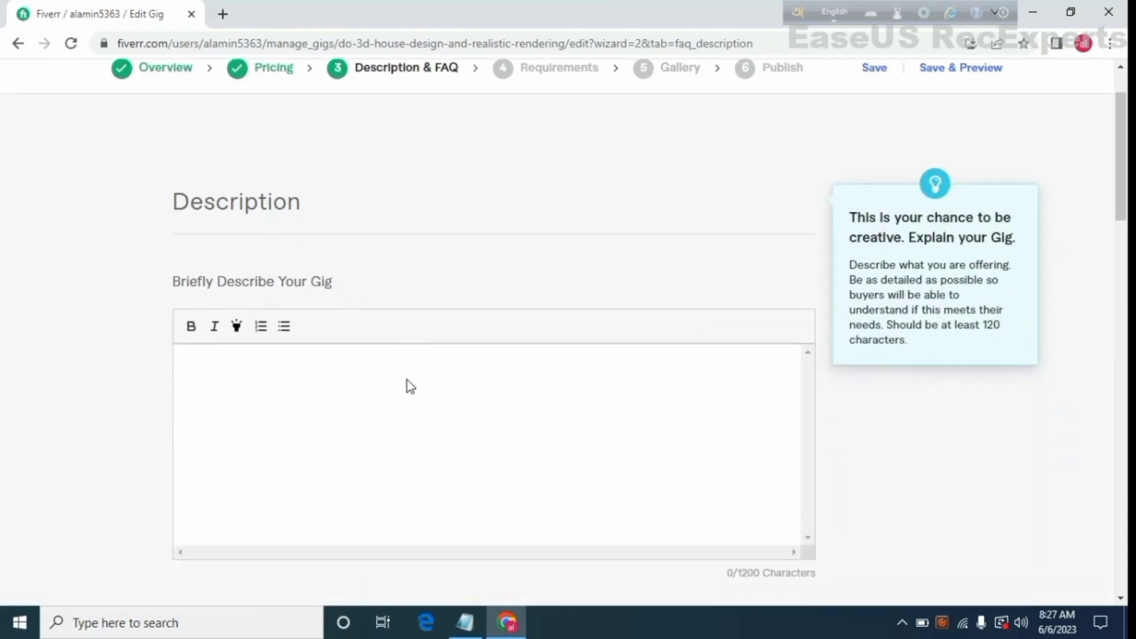
- Paste the copied gig text that starts with "Thanks for Visiting Best Place to Get Your Service!" into the gig description
scroll(245, 310, "down", 1)
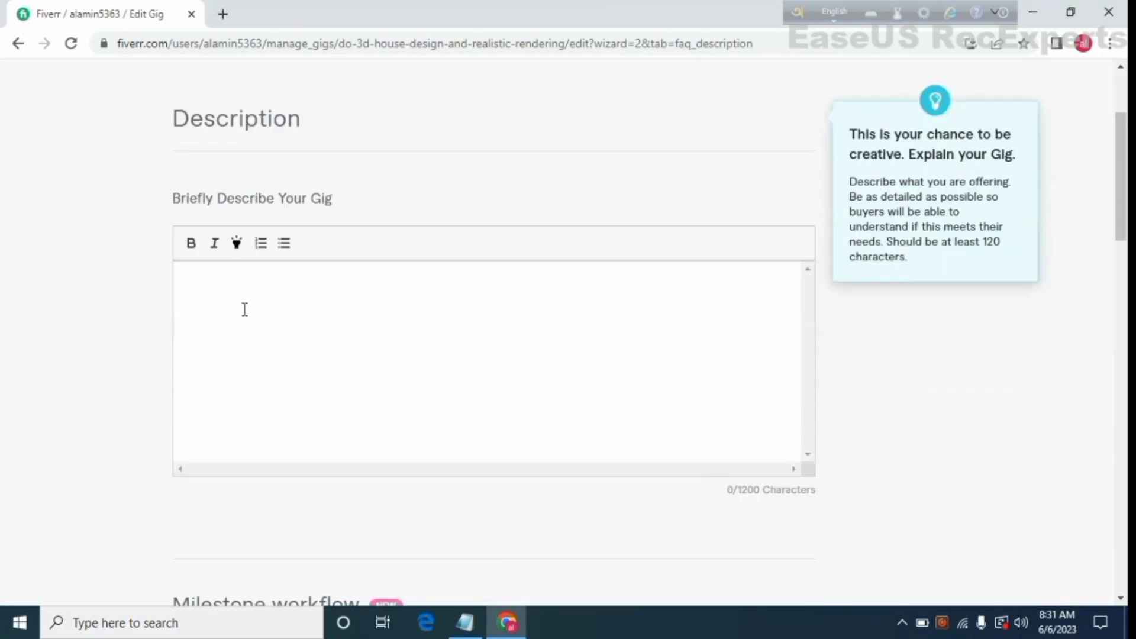
right_click(244, 309)
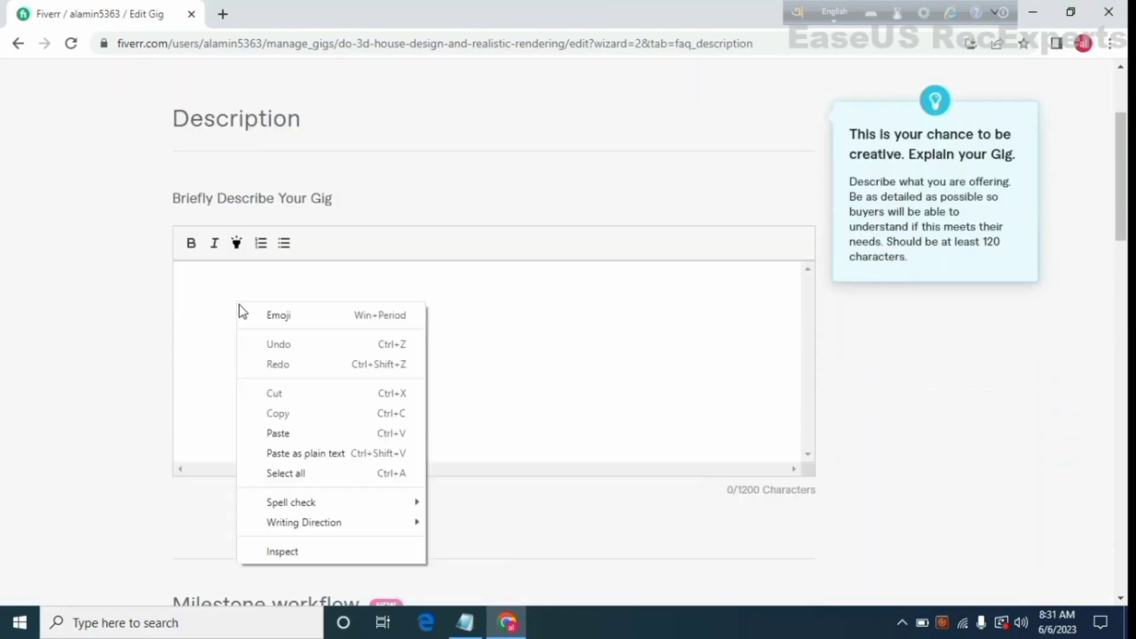
left_click(286, 434)
scroll(307, 390, "up", 15)
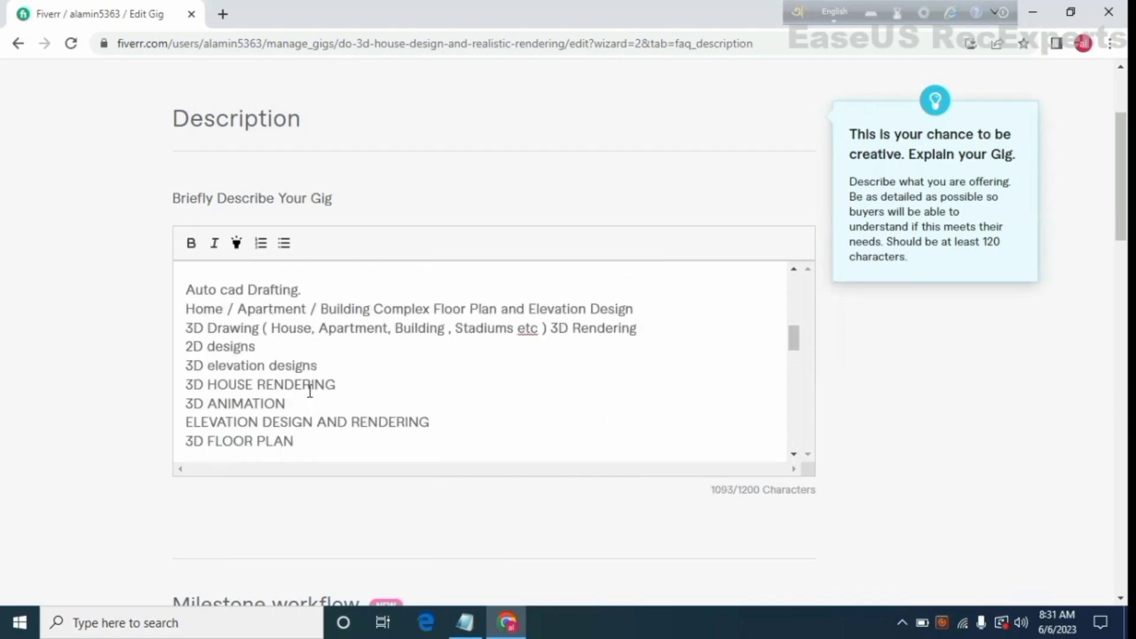
scroll(382, 388, "up", 4)
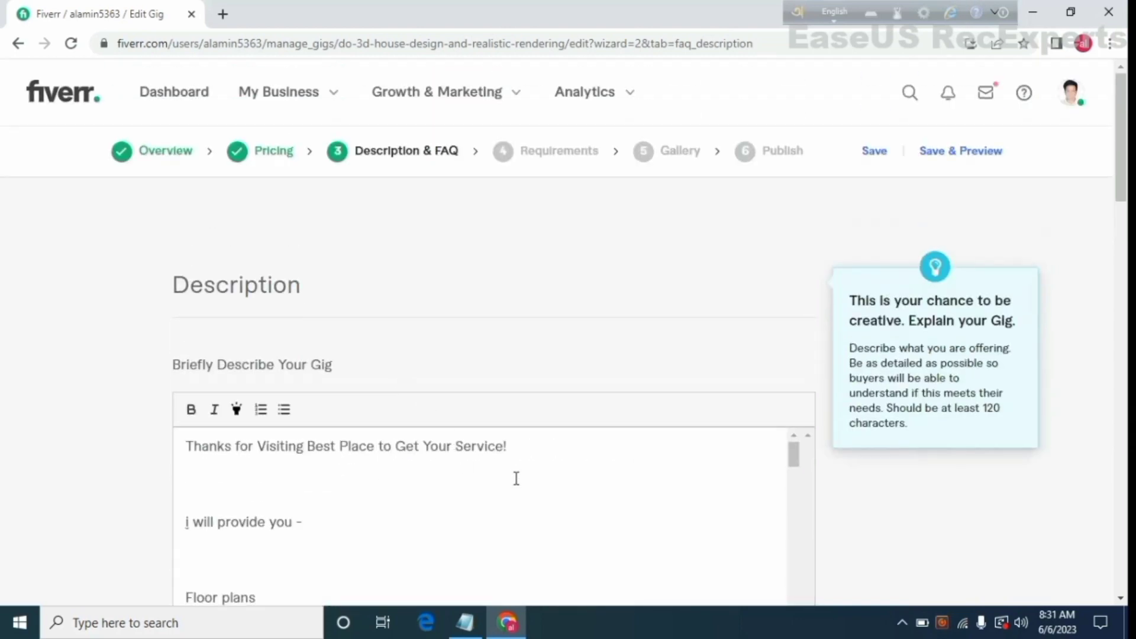
- Remove the trailing dash from the "I will provide you" line of the description and make the line bold and highlighted
scroll(414, 486, "down", 2)
scroll(315, 530, "up", 2)
left_click(315, 530)
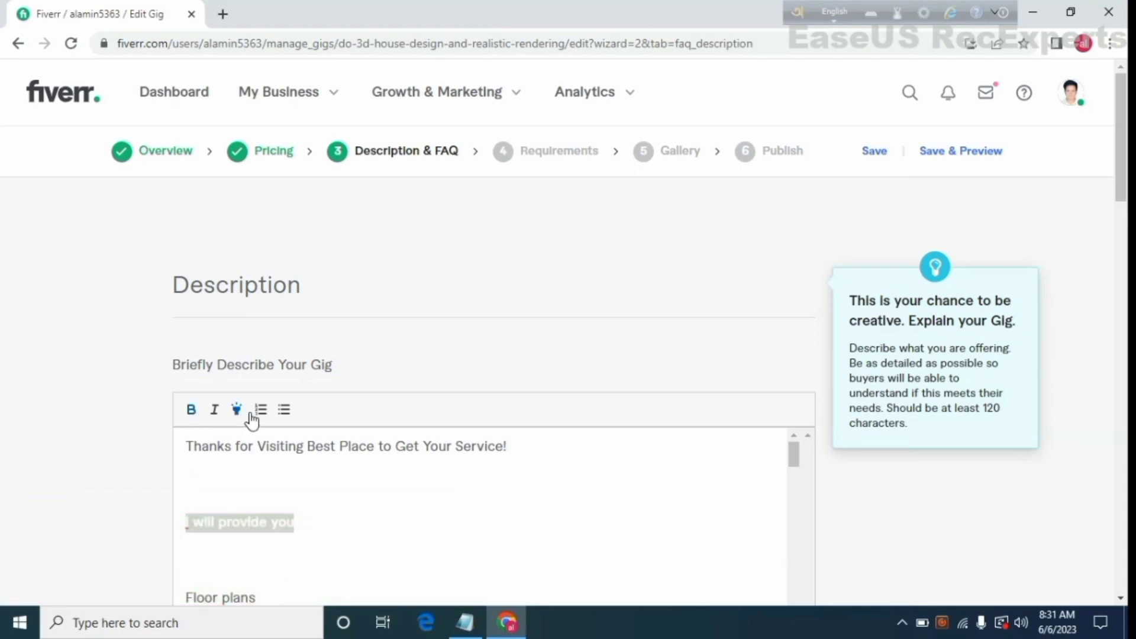
left_click(319, 556)
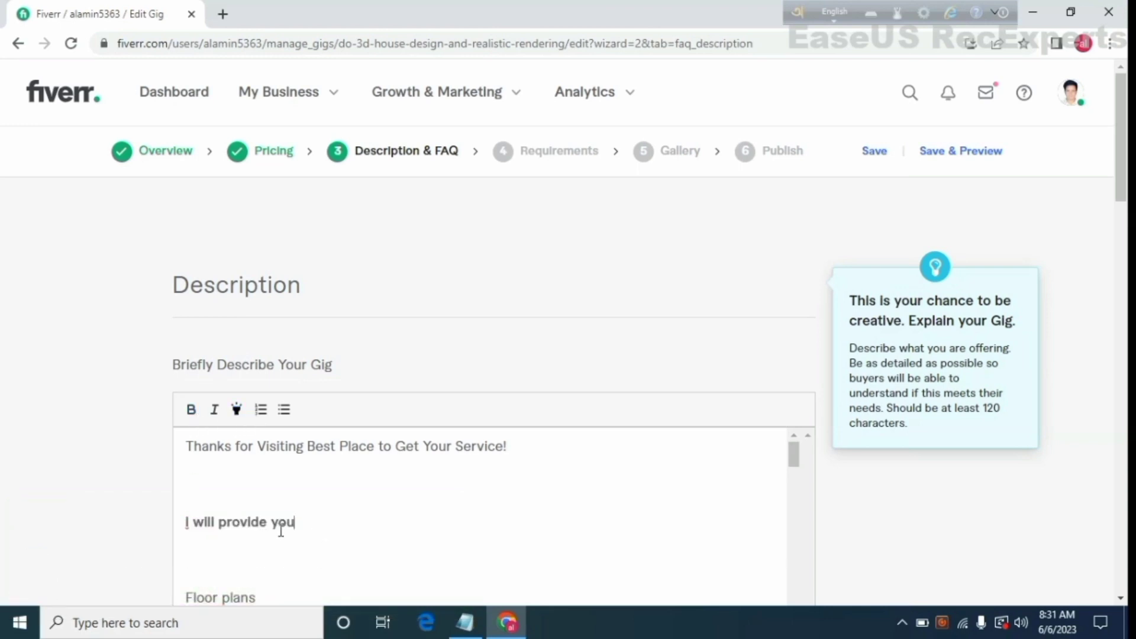
left_click_drag(294, 524, 195, 528)
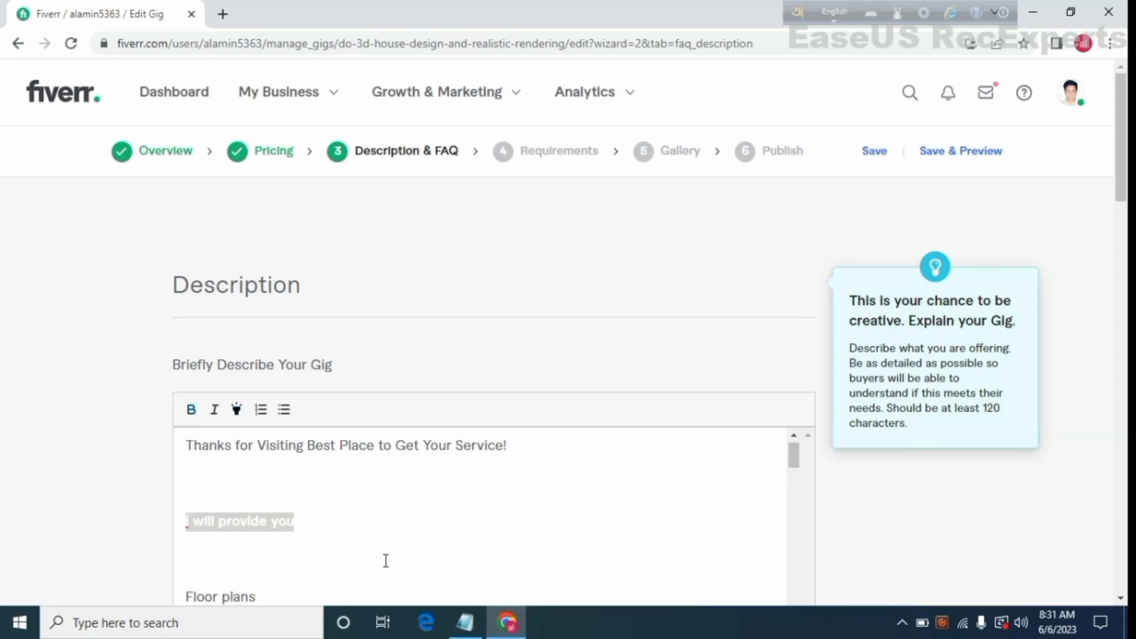
- Try to format the description from the floor plans list through the services list as bullets, and remove the bullets again
scroll(294, 505, "down", 3)
scroll(220, 513, "up", 1)
mouse_move(193, 515)
left_mouse_down()
mouse_move(269, 612)
mouse_move(300, 441)
mouse_move(320, 541)
left_mouse_up()
mouse_move(292, 403)
left_mouse_down()
mouse_move(328, 566)
mouse_move(357, 510)
left_mouse_up()
scroll(357, 510, "down", 3)
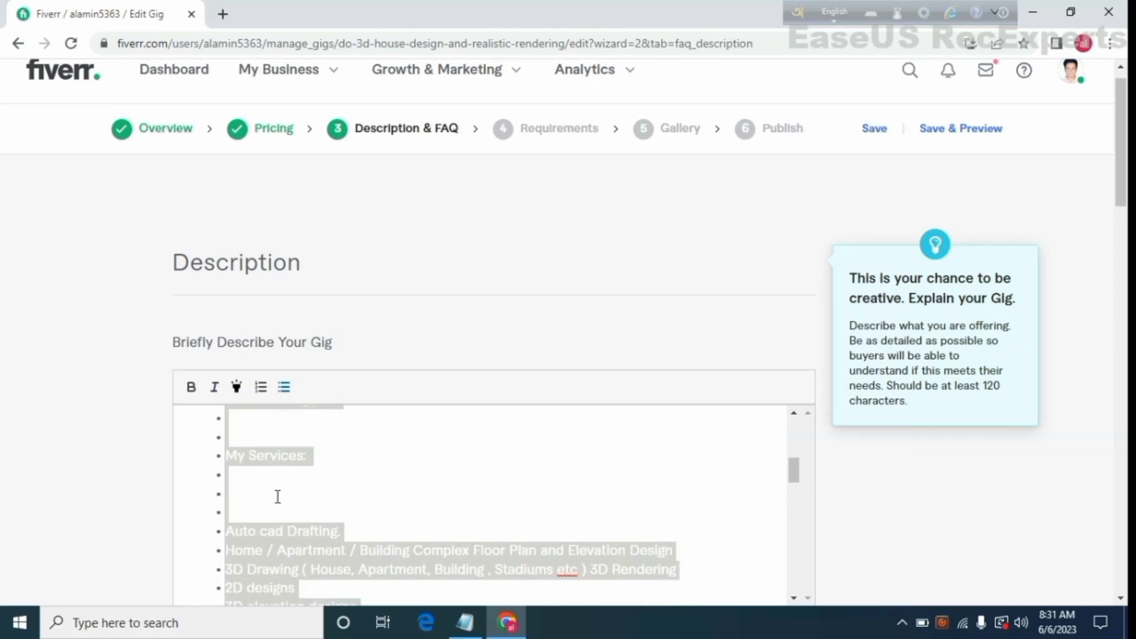
scroll(240, 562, "up", 2)
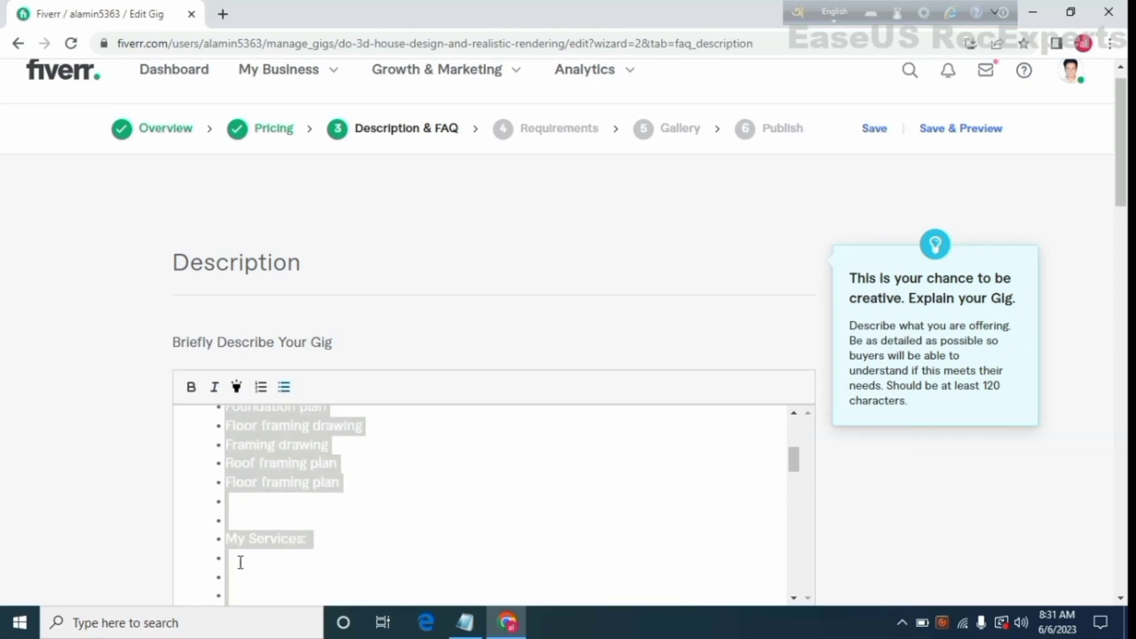
left_click(292, 393)
scroll(305, 507, "up", 2)
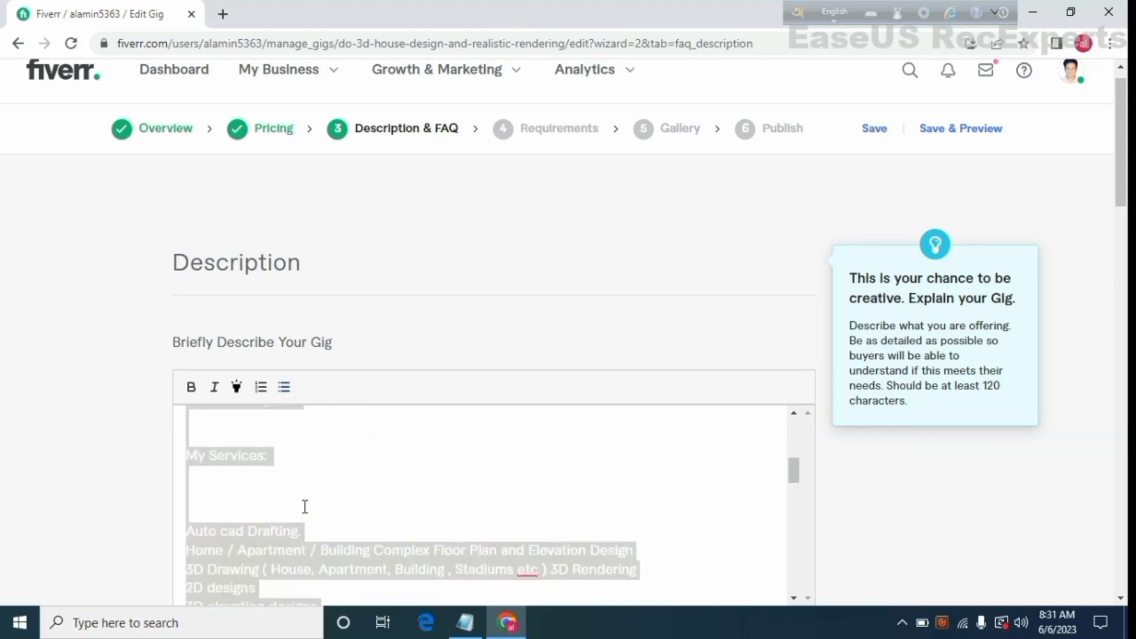
left_click(277, 484)
- Make the "My Services:" heading in the description bold
scroll(264, 491, "up", 4)
scroll(274, 509, "down", 2)
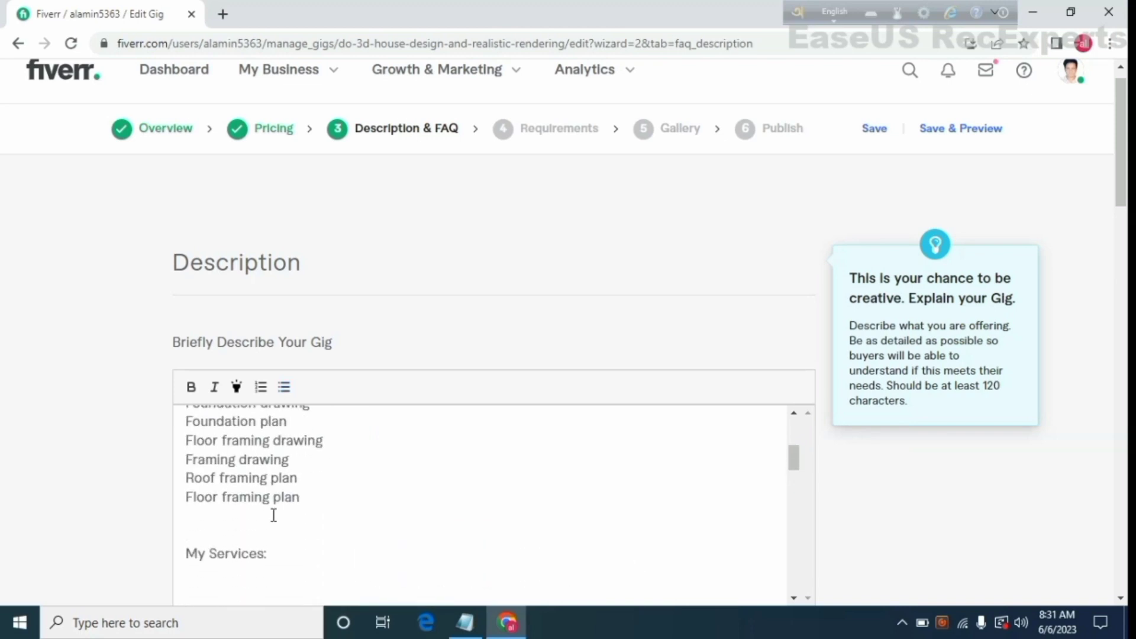
scroll(273, 515, "down", 2)
left_click_drag(276, 464, 193, 464)
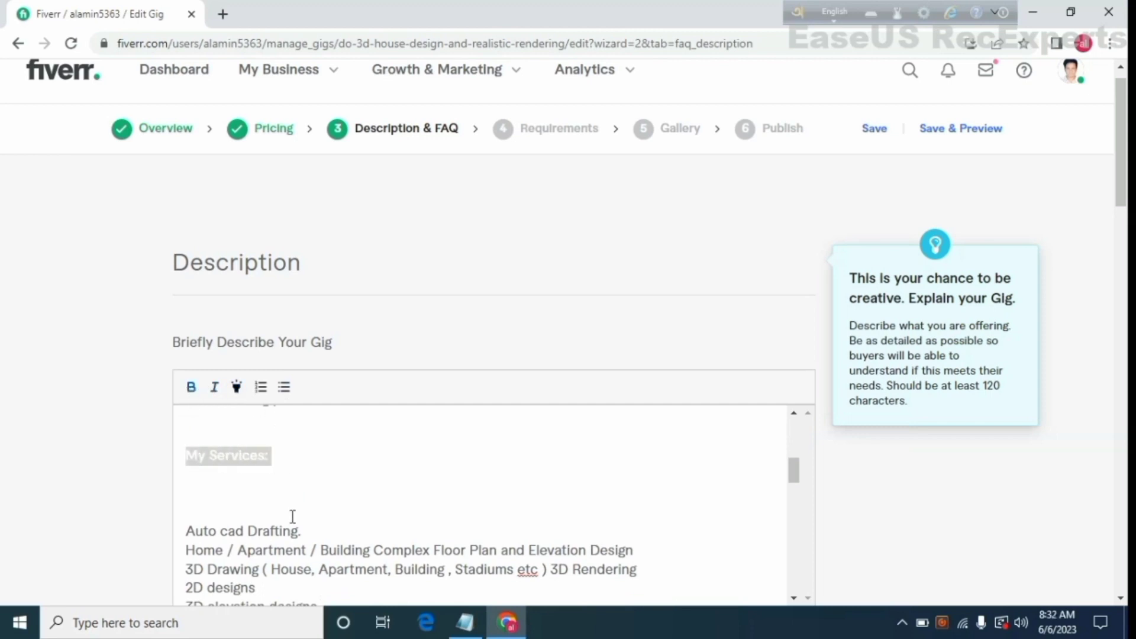
scroll(292, 527, "up", 2)
left_click(292, 551)
- Format the lines from "Floor plans" to "Floor framing plan" as a bulleted list
scroll(292, 551, "up", 5)
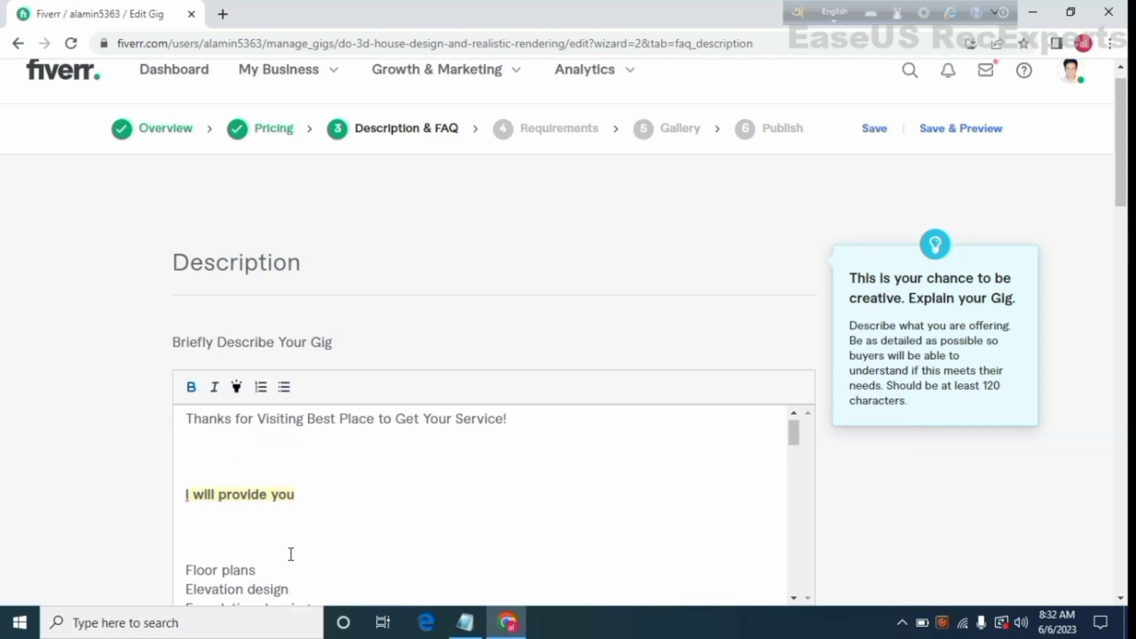
scroll(291, 554, "down", 3)
left_click_drag(307, 553, 203, 576)
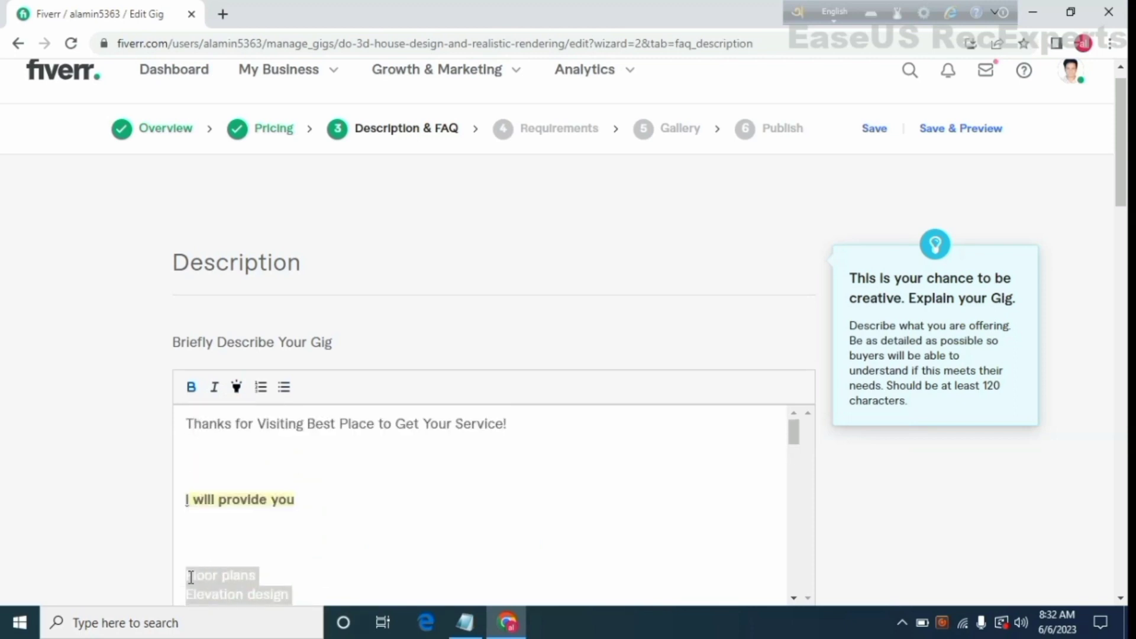
left_click(284, 387)
- Format the services from "Auto cad Drafting." to "3D FLOOR PLAN" as a bulleted list
scroll(346, 509, "down", 3)
scroll(353, 531, "down", 3)
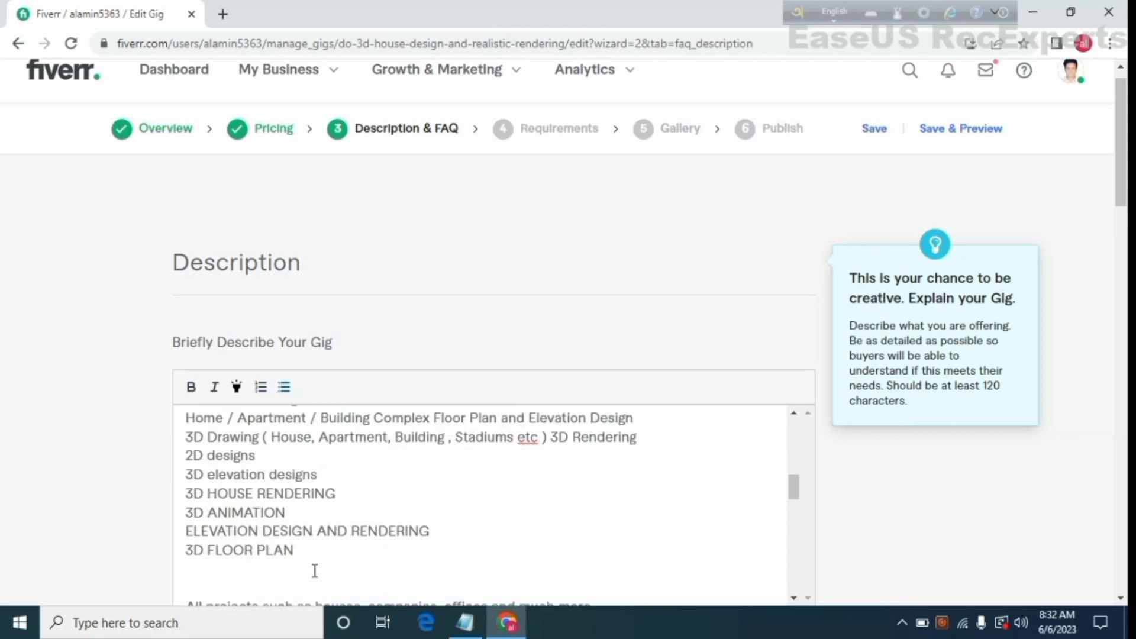
left_click_drag(313, 568, 198, 452)
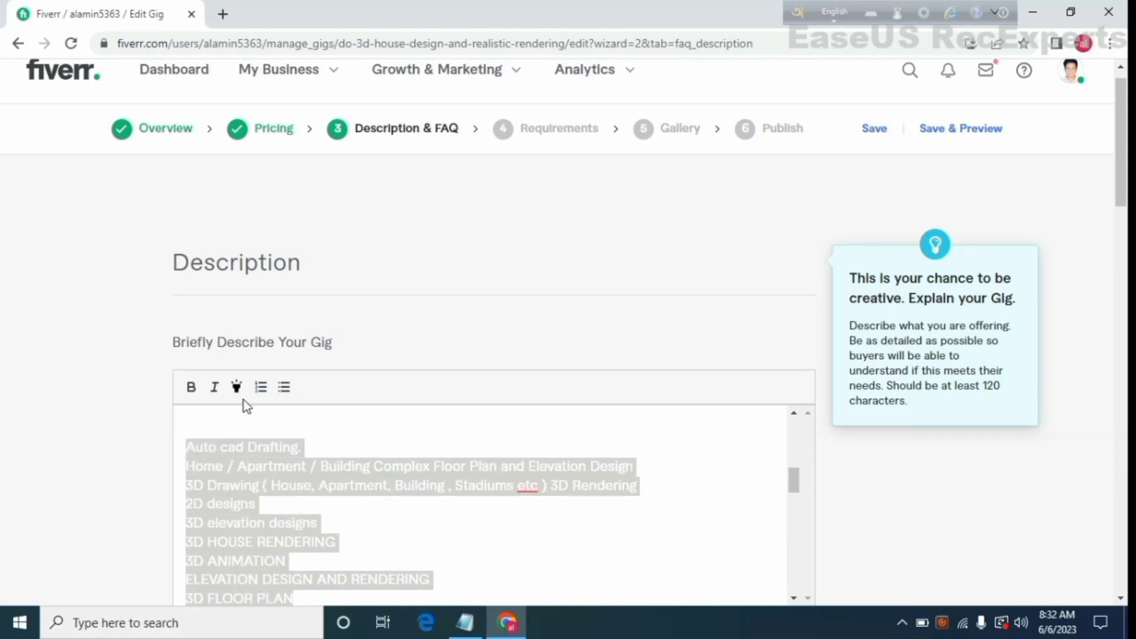
left_click(284, 388)
- Review the rest of the description, from the project types down to the closing signature
scroll(347, 518, "down", 3)
left_click(475, 519)
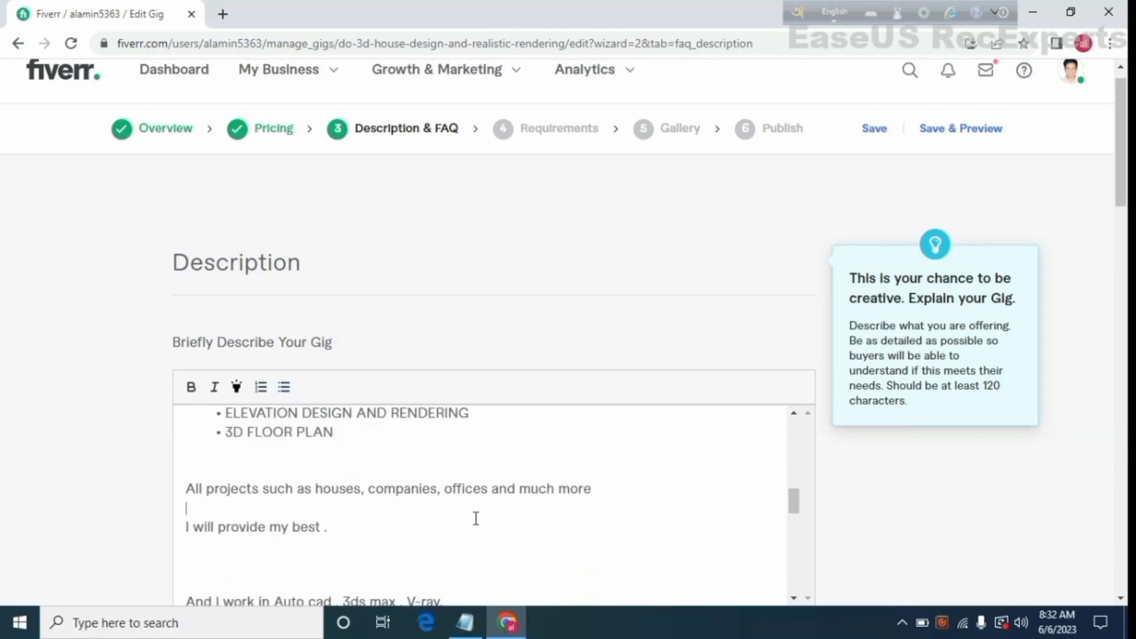
scroll(479, 522, "down", 3)
scroll(484, 536, "down", 5)
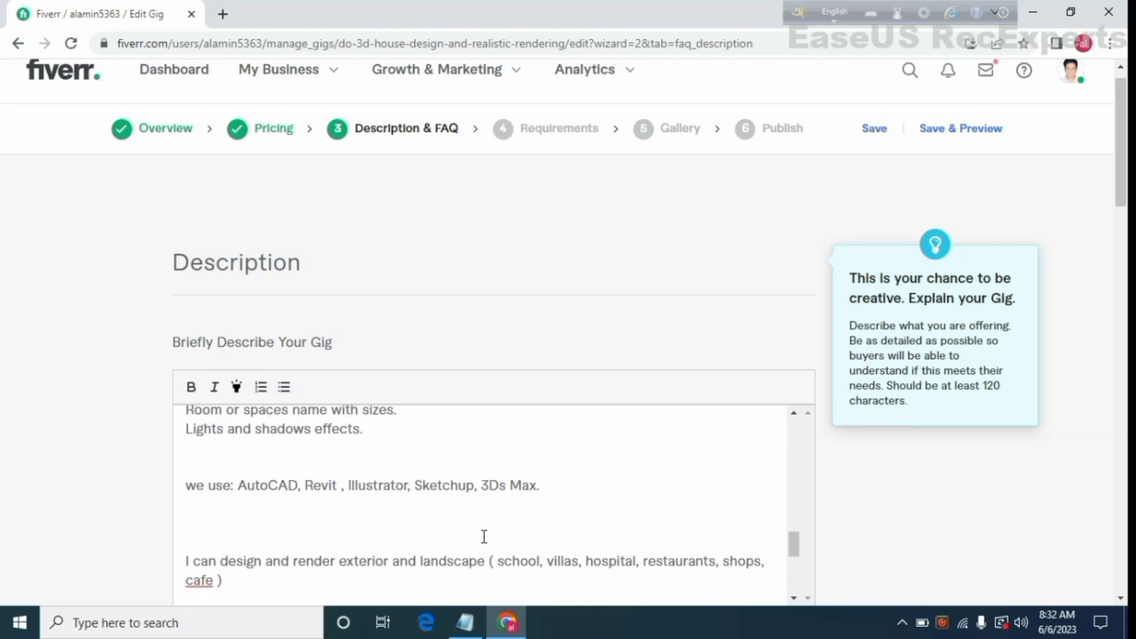
scroll(484, 536, "down", 3)
scroll(483, 536, "up", 7)
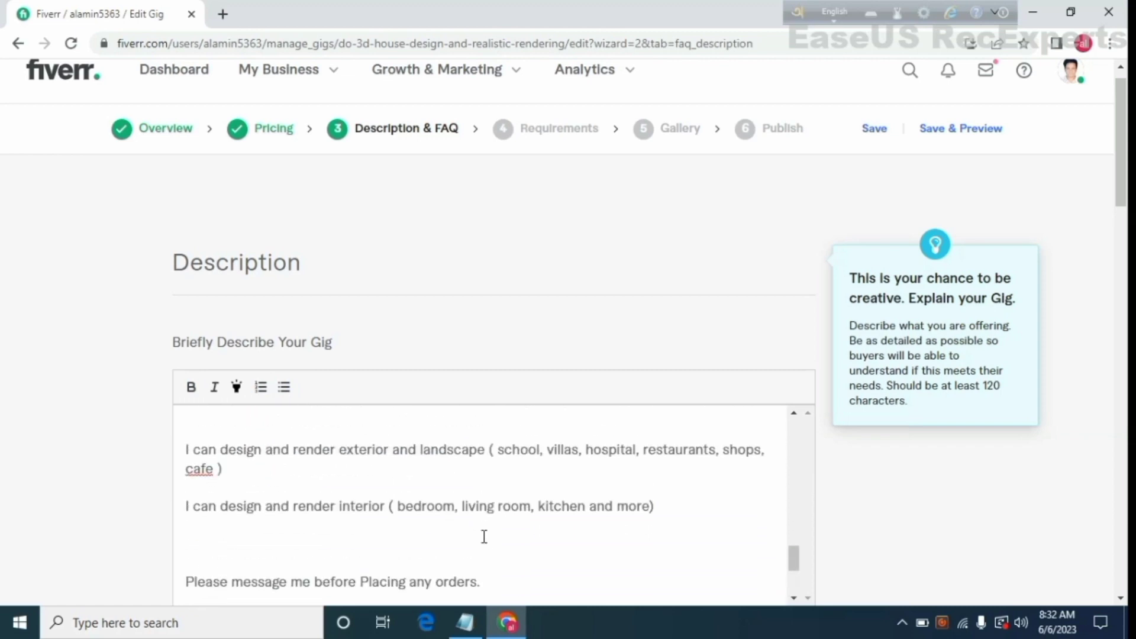
scroll(485, 543, "up", 2)
scroll(492, 546, "down", 8)
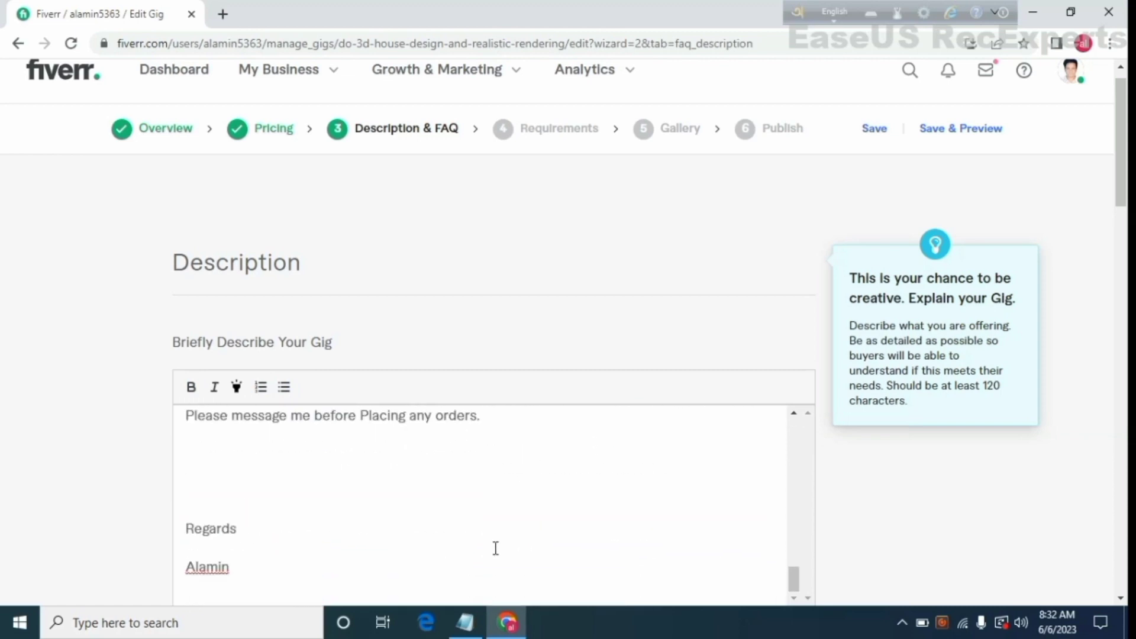
- Save the description without adding any FAQ and continue to the buyer requirements
scroll(636, 464, "down", 10)
scroll(638, 465, "down", 4)
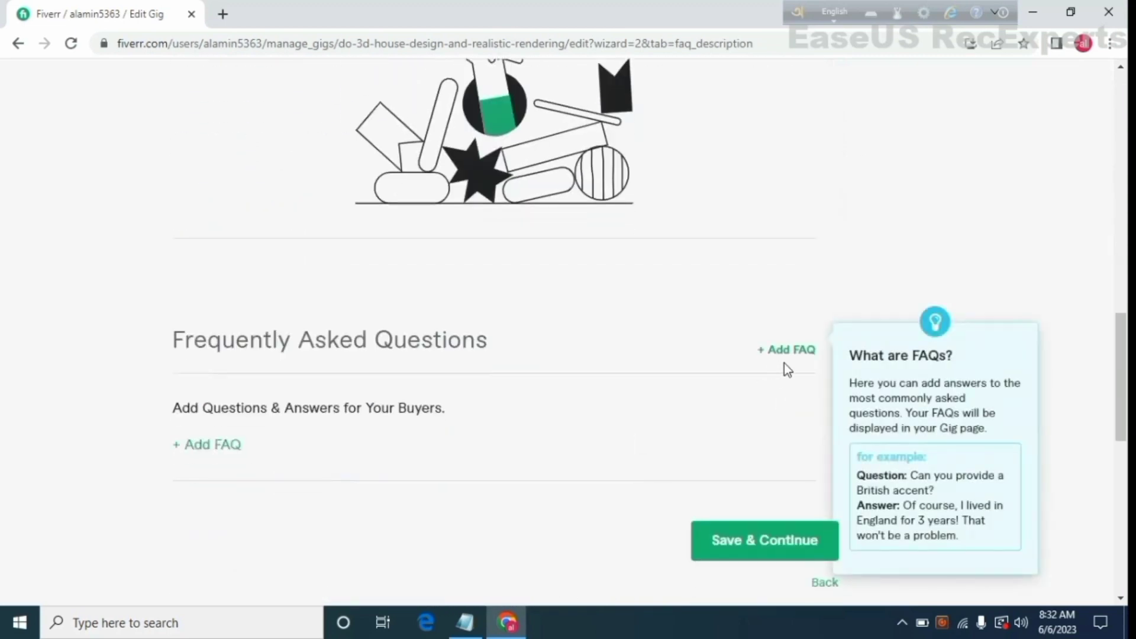
scroll(634, 528, "down", 1)
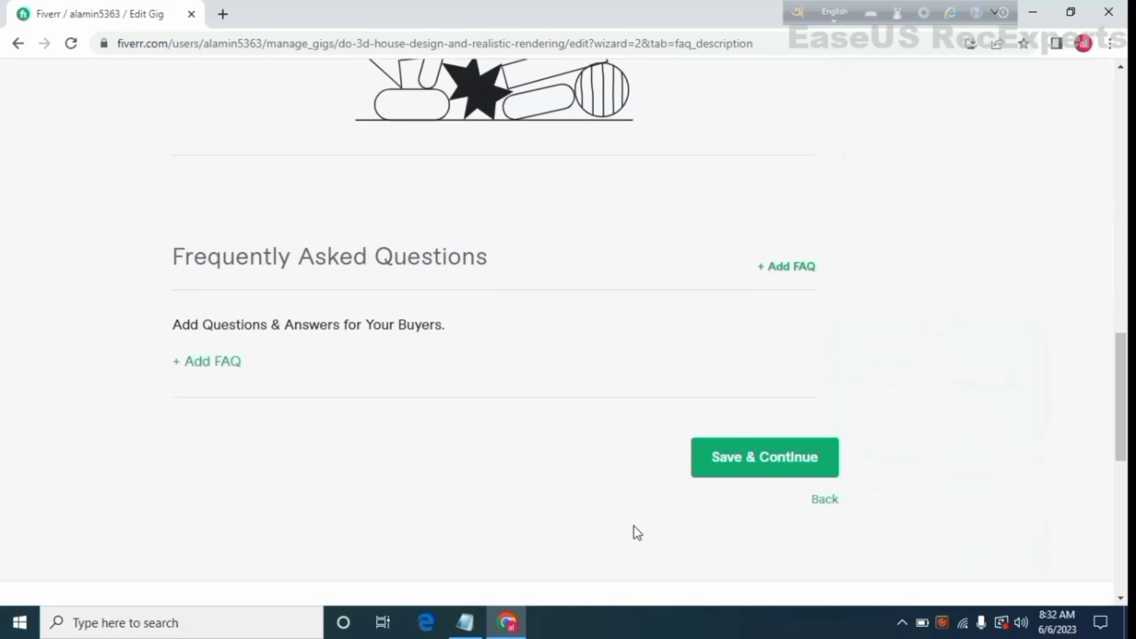
left_click(802, 461)
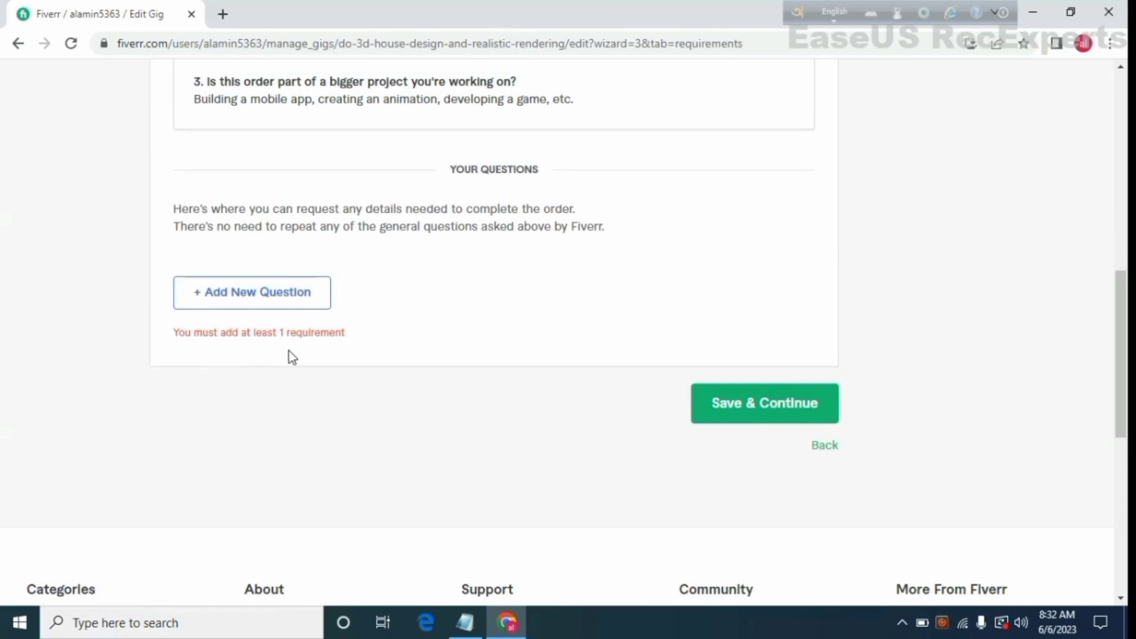
- Review the standard Fiverr questions for buyers and the section for adding custom questions
scroll(292, 356, "up", 7)
scroll(372, 405, "up", 3)
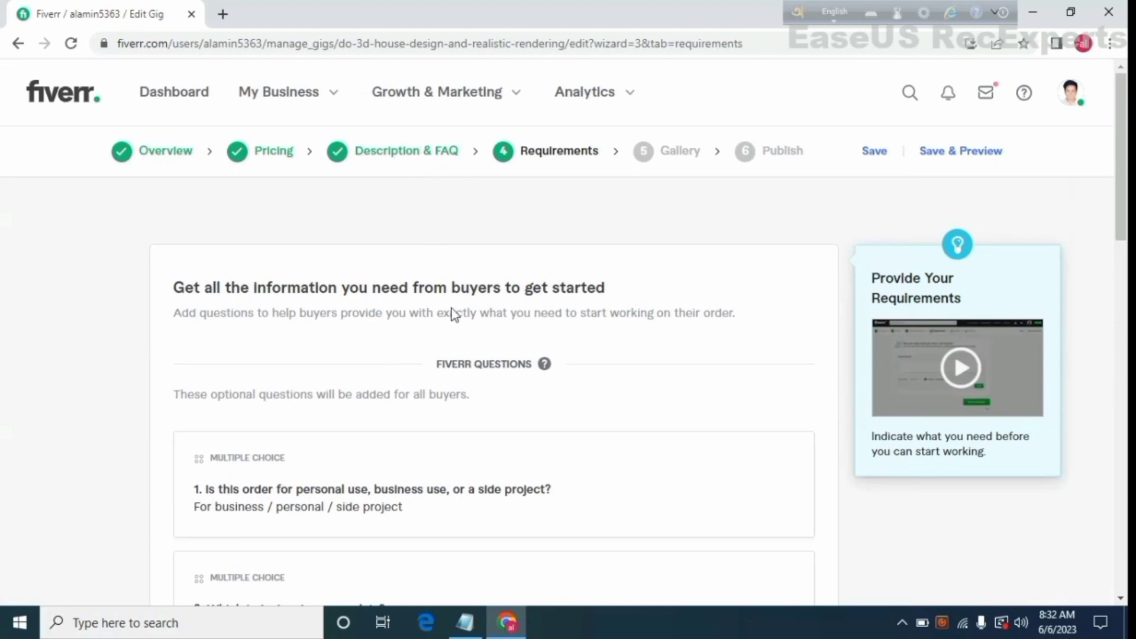
scroll(581, 333, "down", 6)
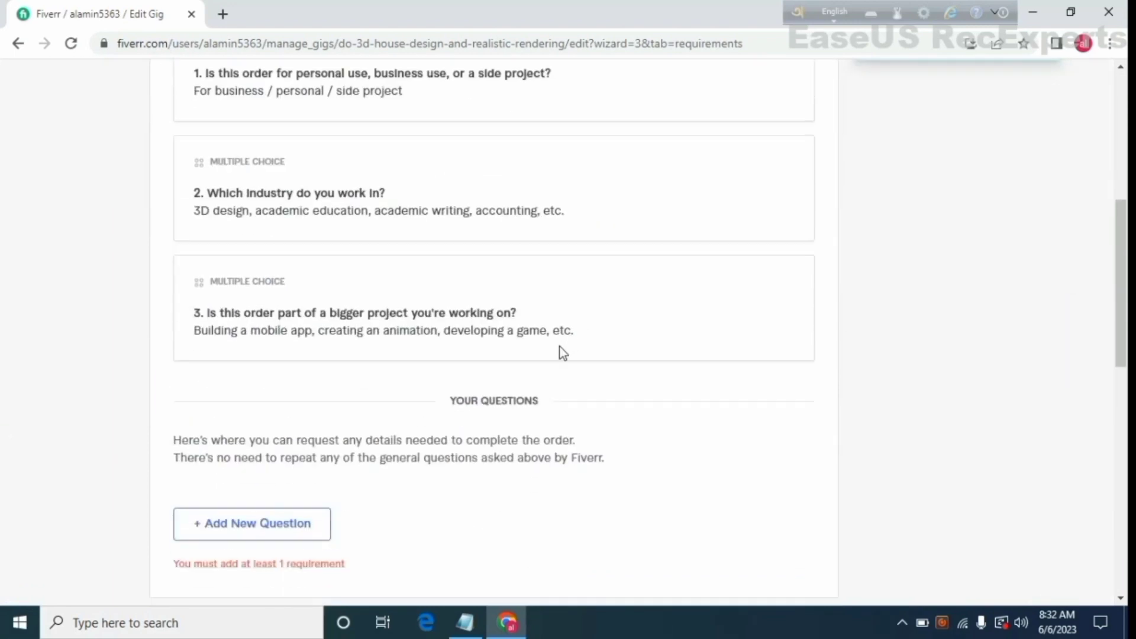
scroll(363, 447, "down", 2)
scroll(363, 446, "up", 8)
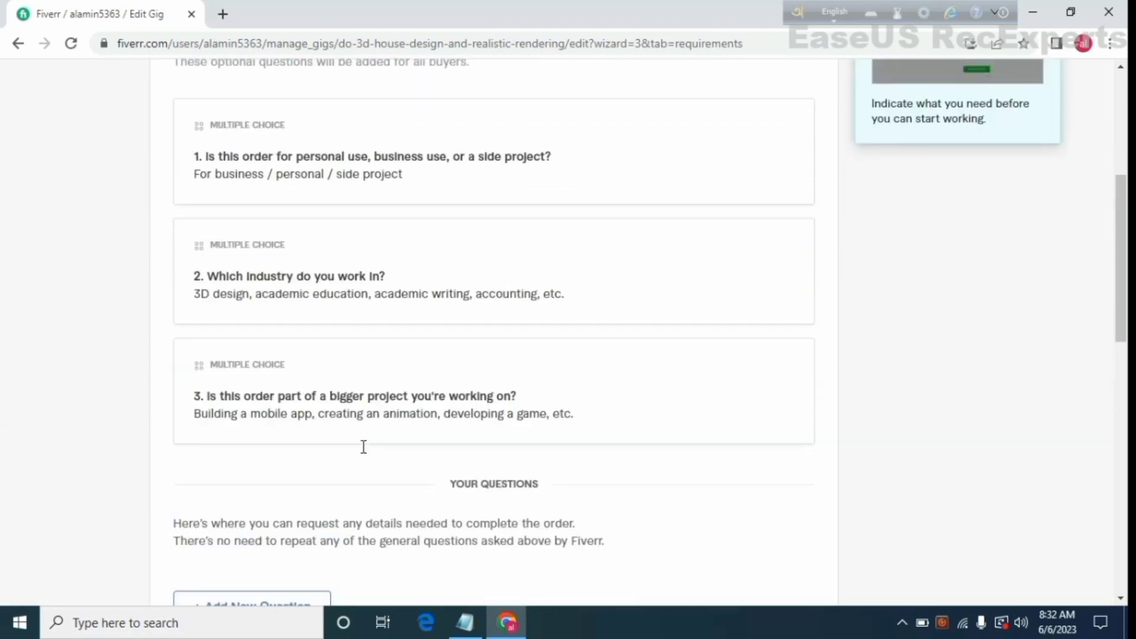
- Go back to the description and FAQ page, check it through to the end and save it to return to the requirements
left_click(389, 151)
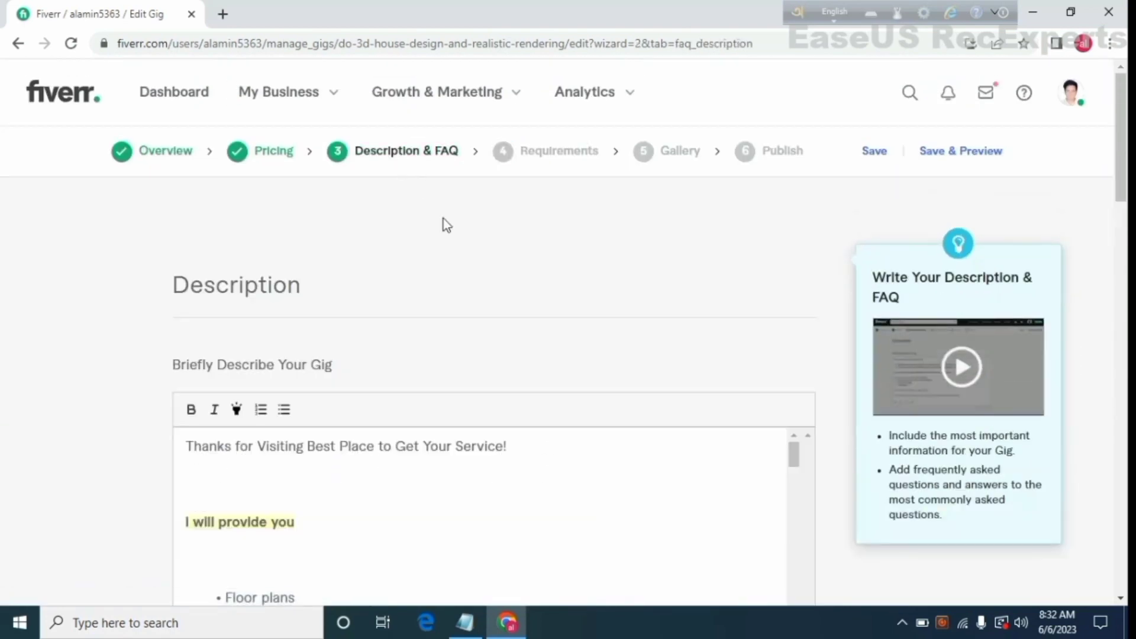
scroll(519, 486, "down", 5)
scroll(812, 517, "down", 12)
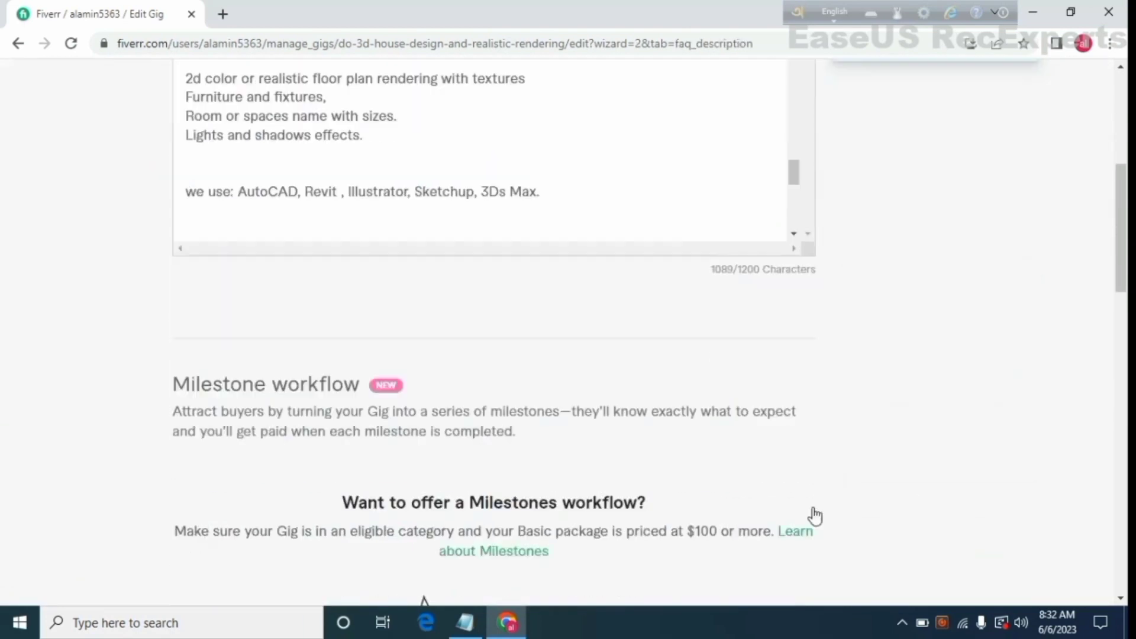
scroll(765, 463, "down", 4)
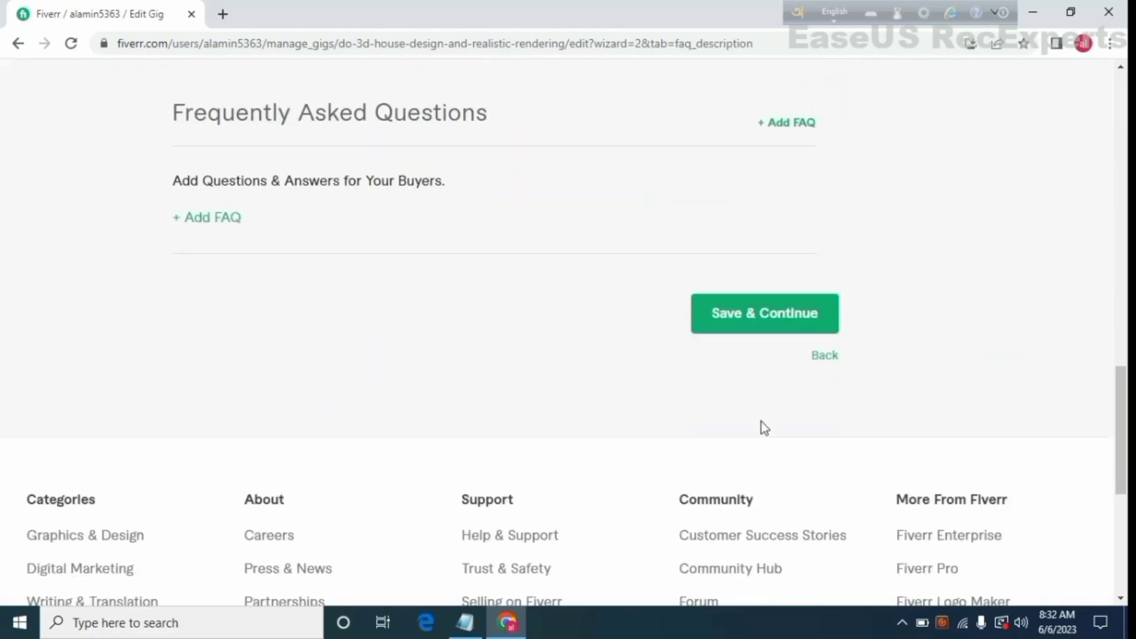
left_click(770, 323)
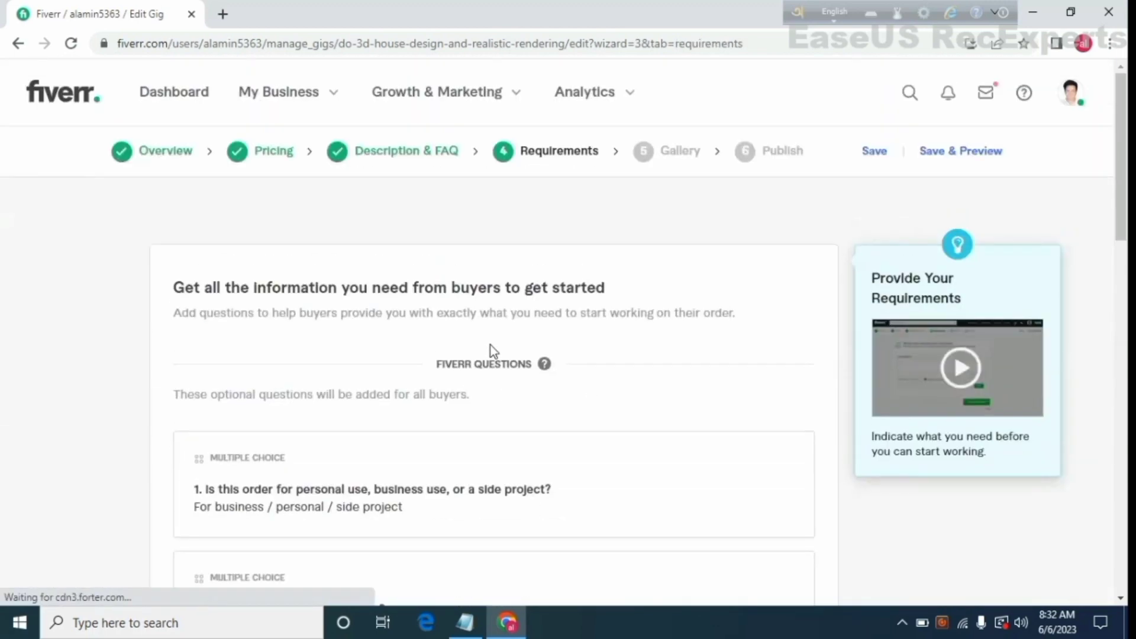
- Start a custom buyer question and copy "landscape area, project all information, project Full Instruction and Many more" from the Notepad document
scroll(480, 497, "down", 10)
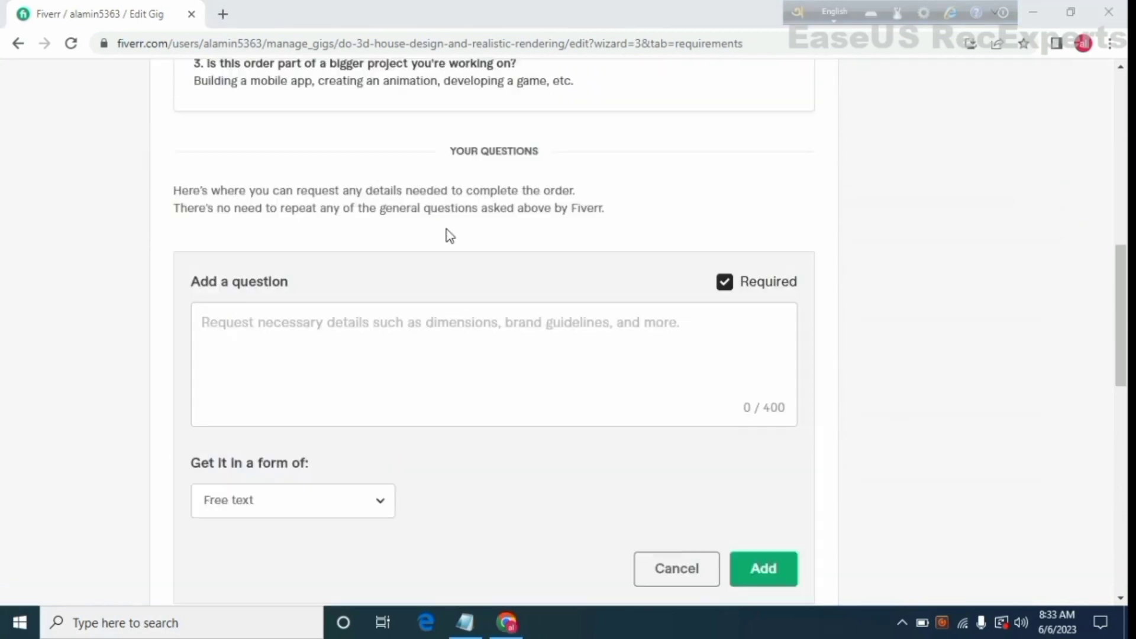
scroll(254, 351, "up", 1)
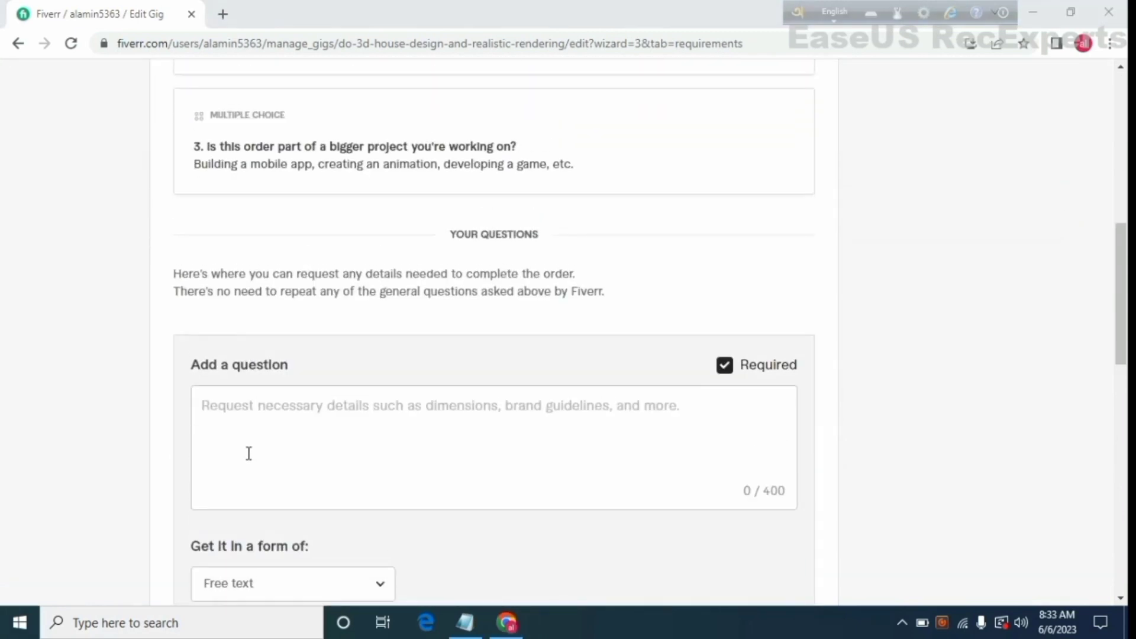
scroll(249, 454, "down", 1)
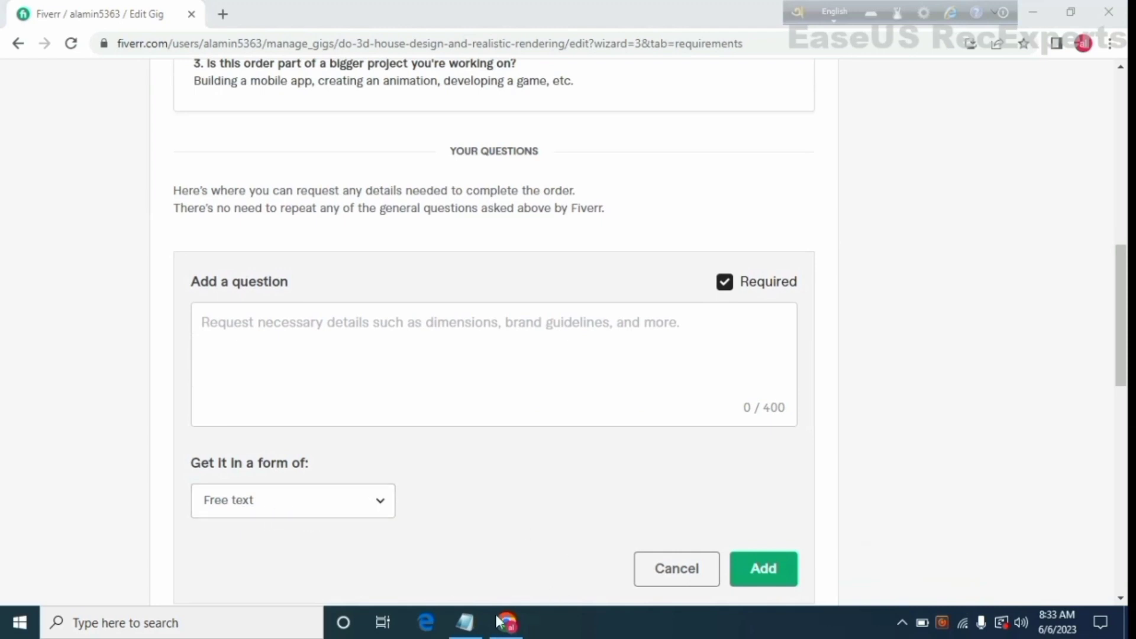
left_click(465, 623)
scroll(532, 426, "down", 1)
left_click(667, 409)
scroll(616, 448, "down", 15)
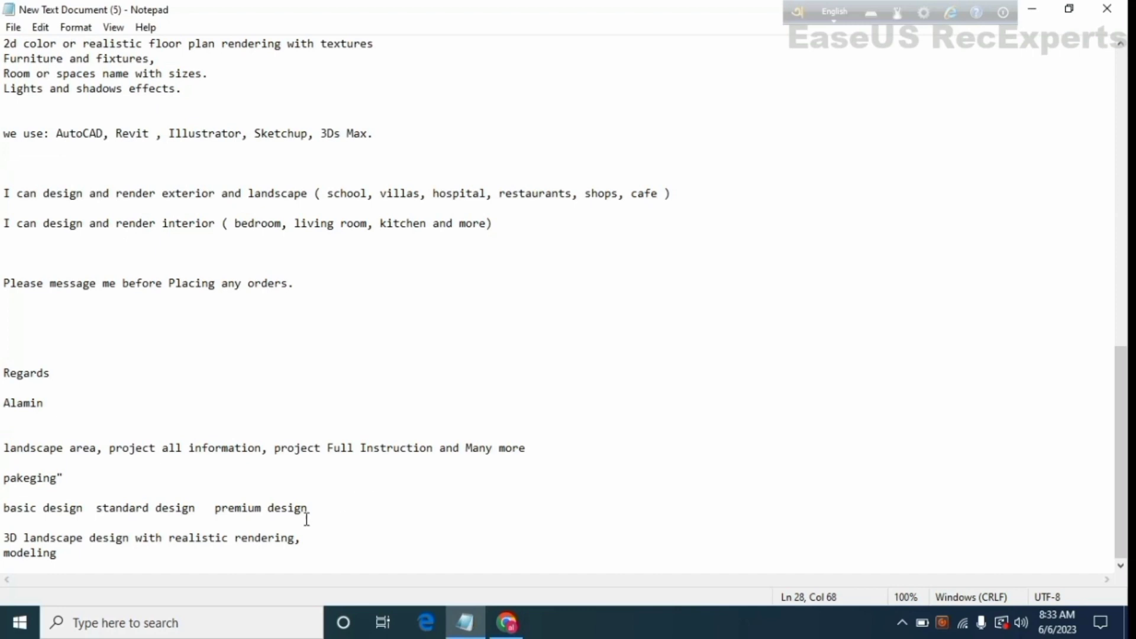
left_click_drag(545, 448, 8, 450)
right_click(17, 450)
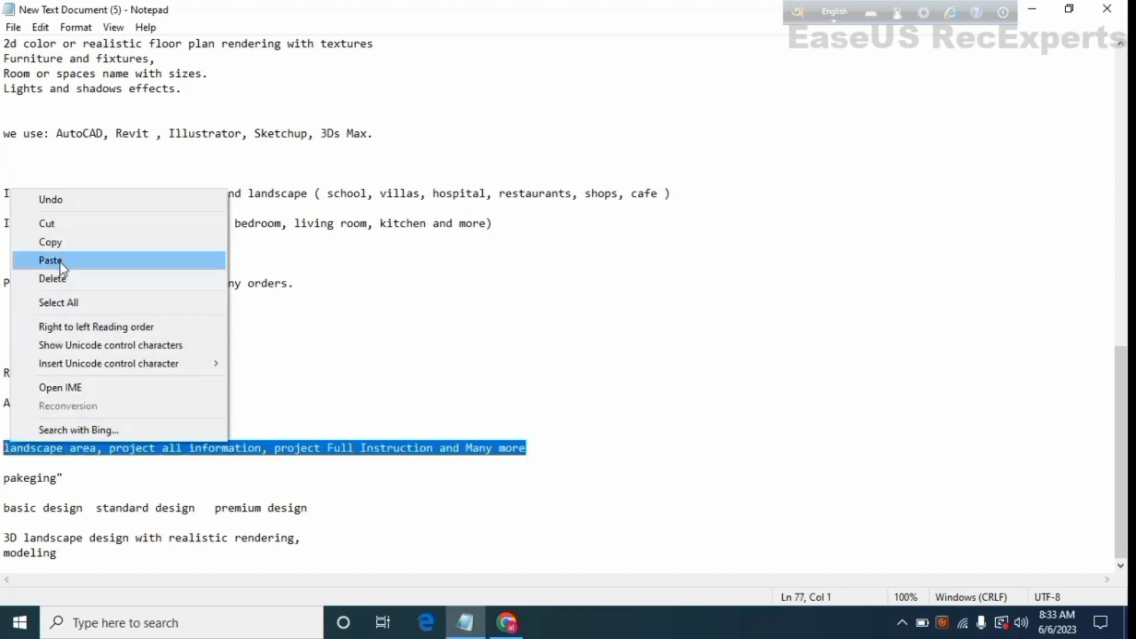
left_click(53, 242)
- Back in the Chrome gig editor, add the copied line as a required free-text question and save the requirements to continue to the gallery
left_click(507, 634)
left_click(287, 383)
right_click(283, 349)
left_click(347, 216)
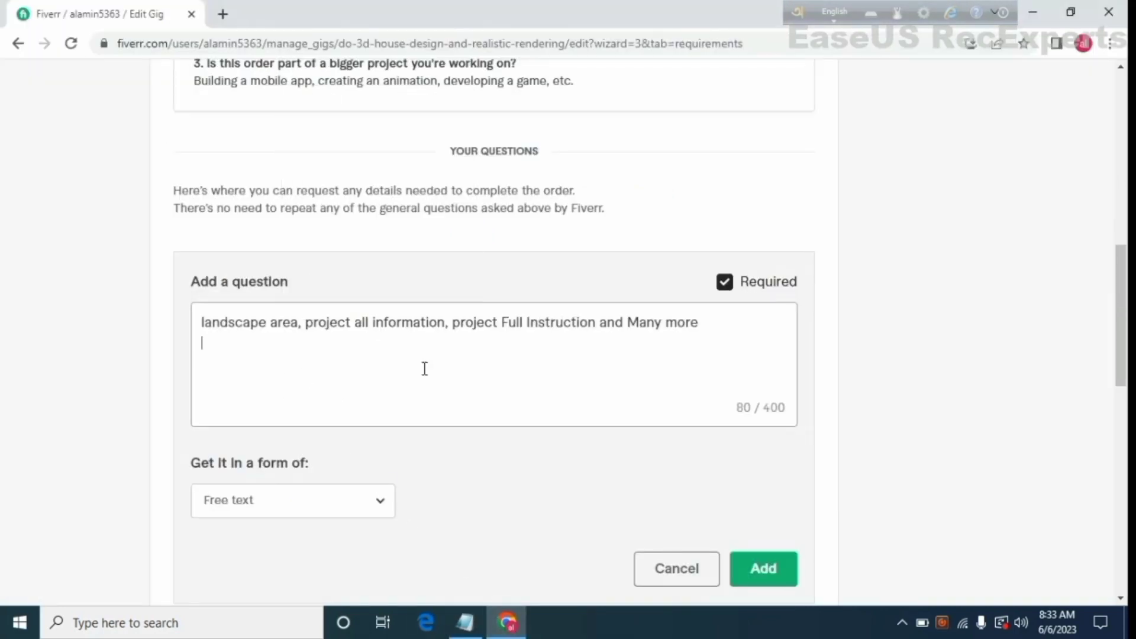
scroll(692, 444, "down", 5)
left_click(764, 235)
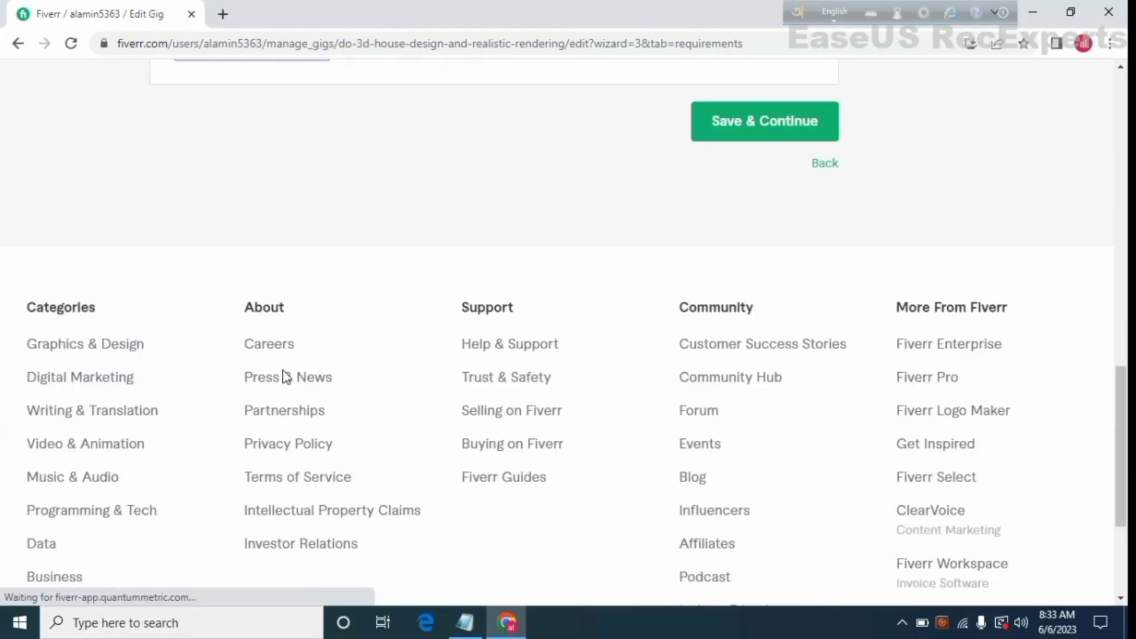
left_click(758, 387)
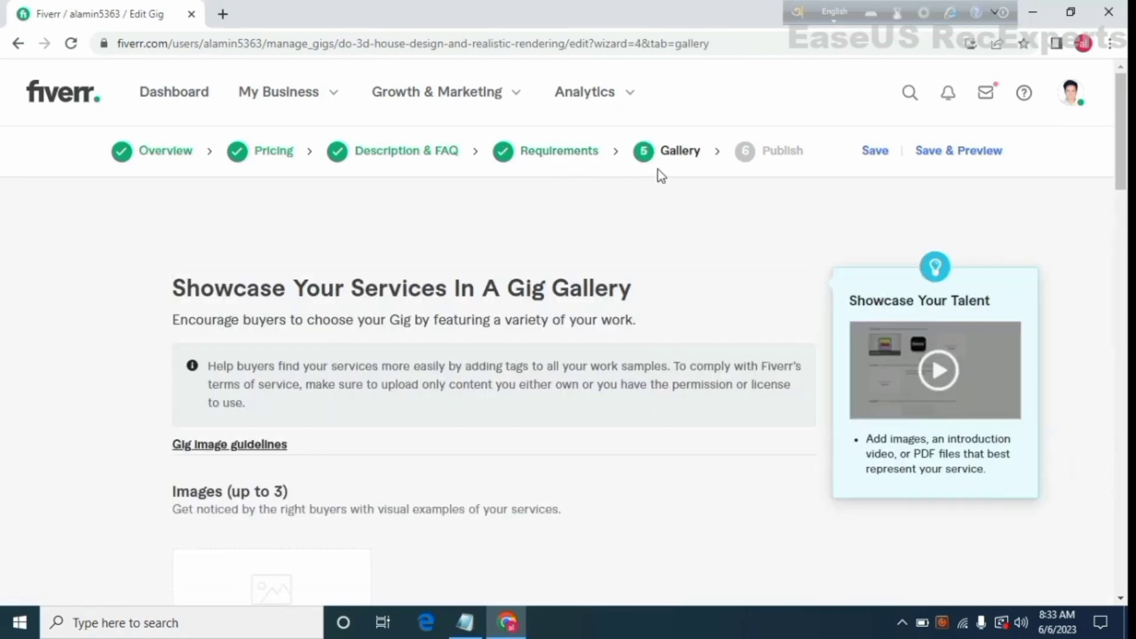
- Upload image 1 from the Downloads folder as the first gallery picture
scroll(644, 258, "down", 5)
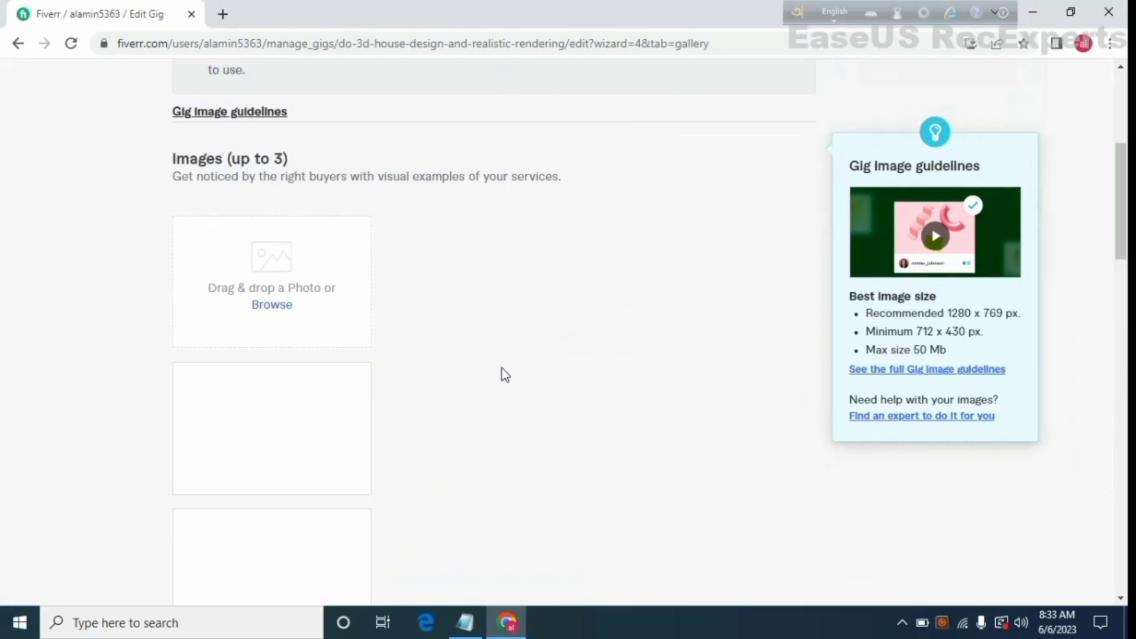
scroll(503, 374, "up", 3)
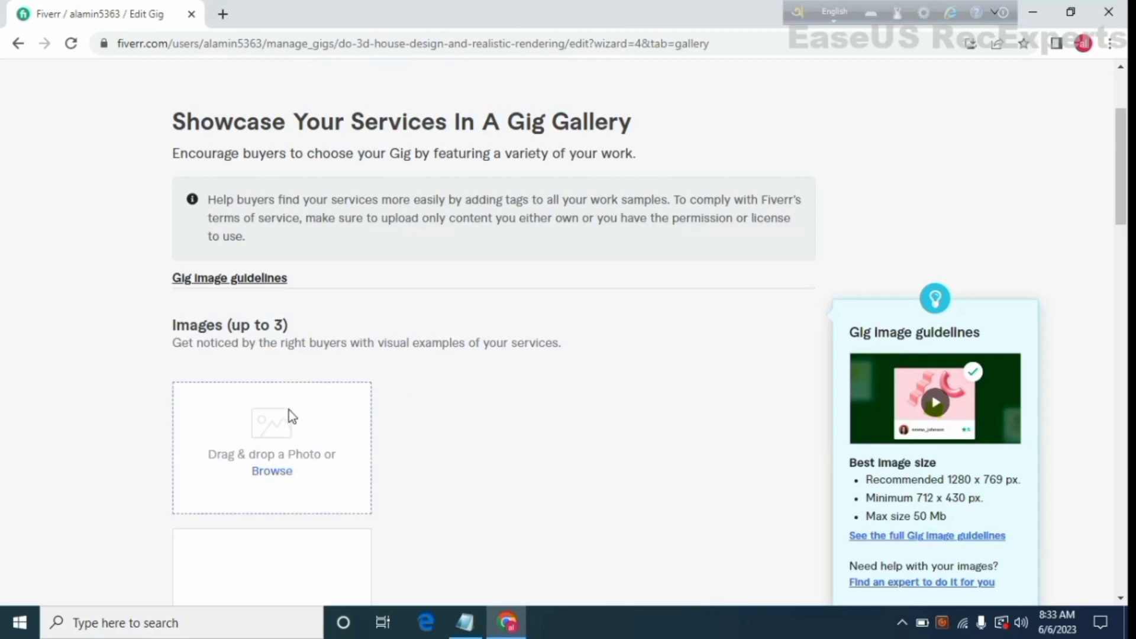
scroll(319, 401, "down", 7)
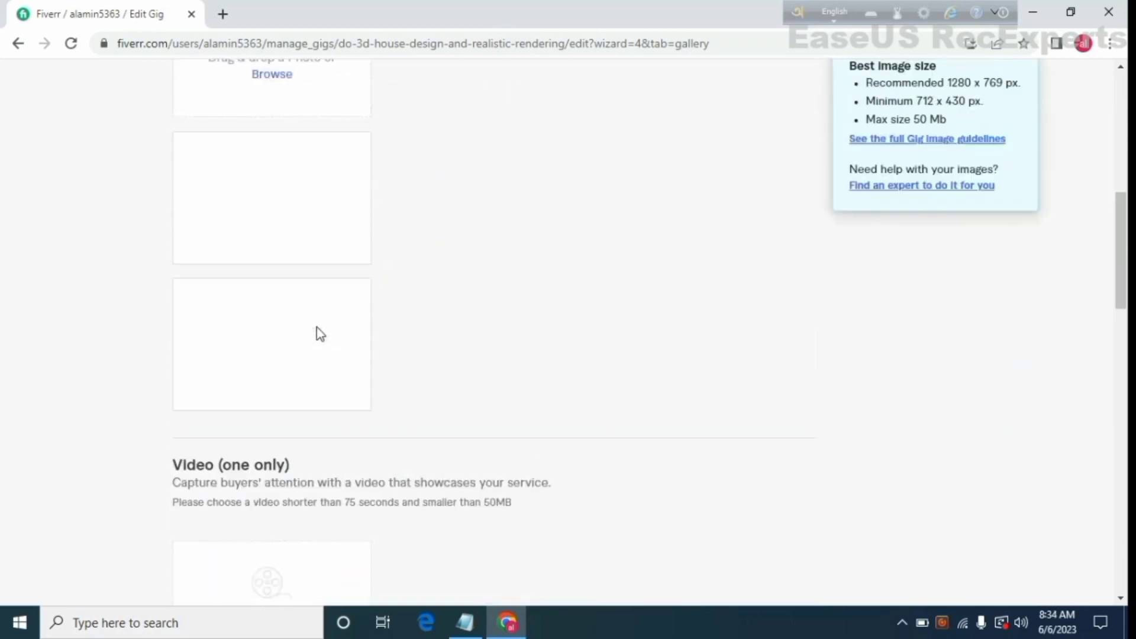
scroll(319, 333, "up", 10)
scroll(307, 332, "down", 4)
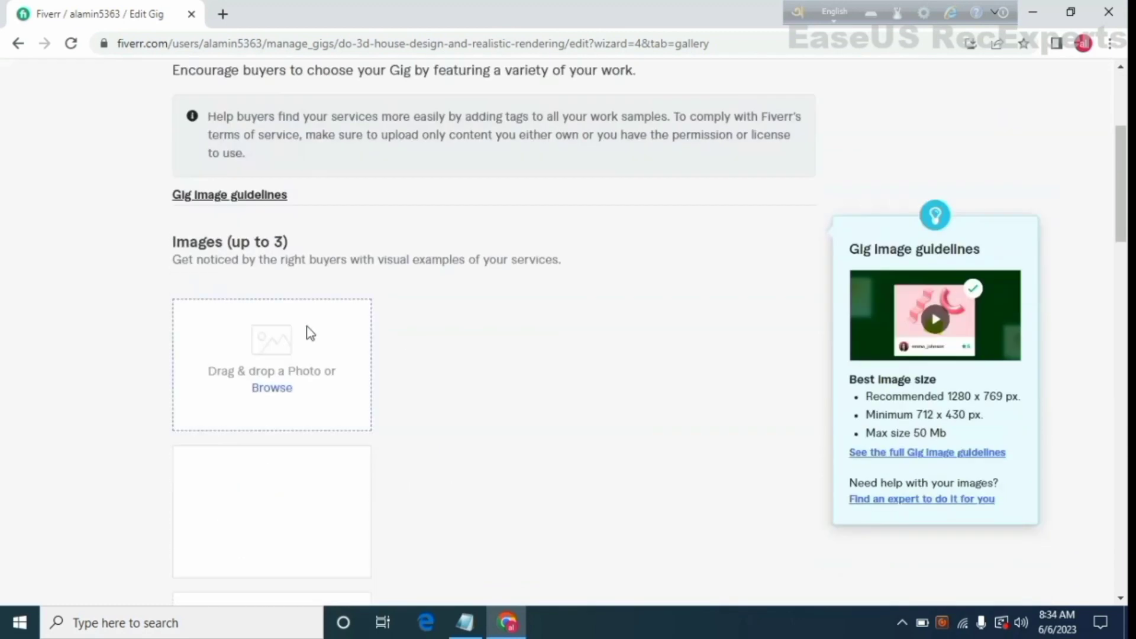
left_click(271, 395)
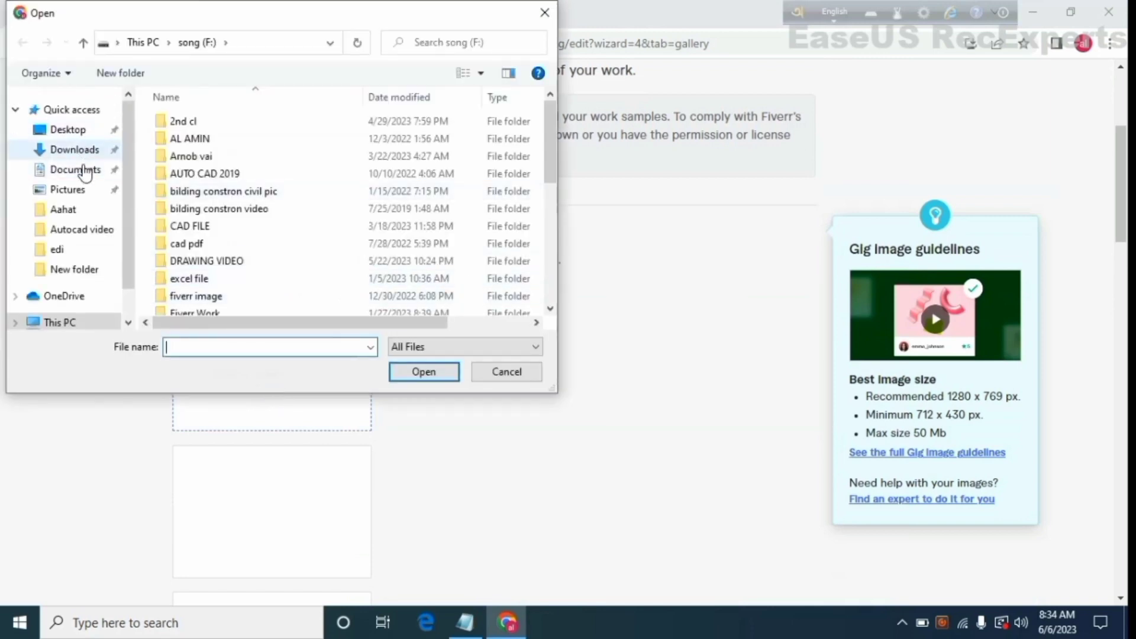
left_click(74, 150)
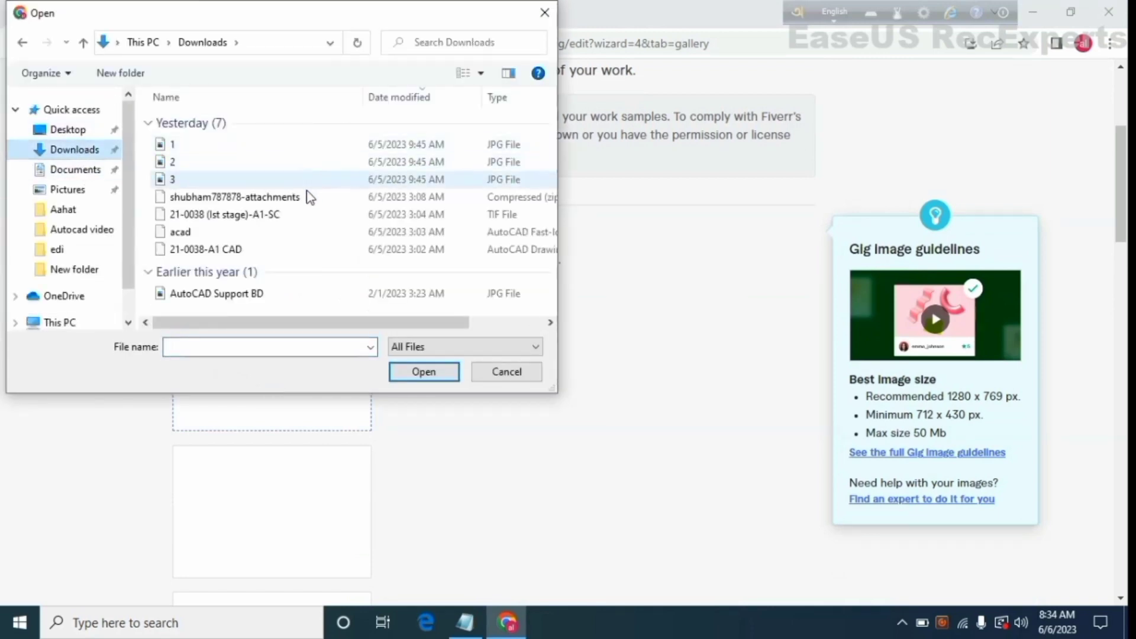
left_click(214, 148)
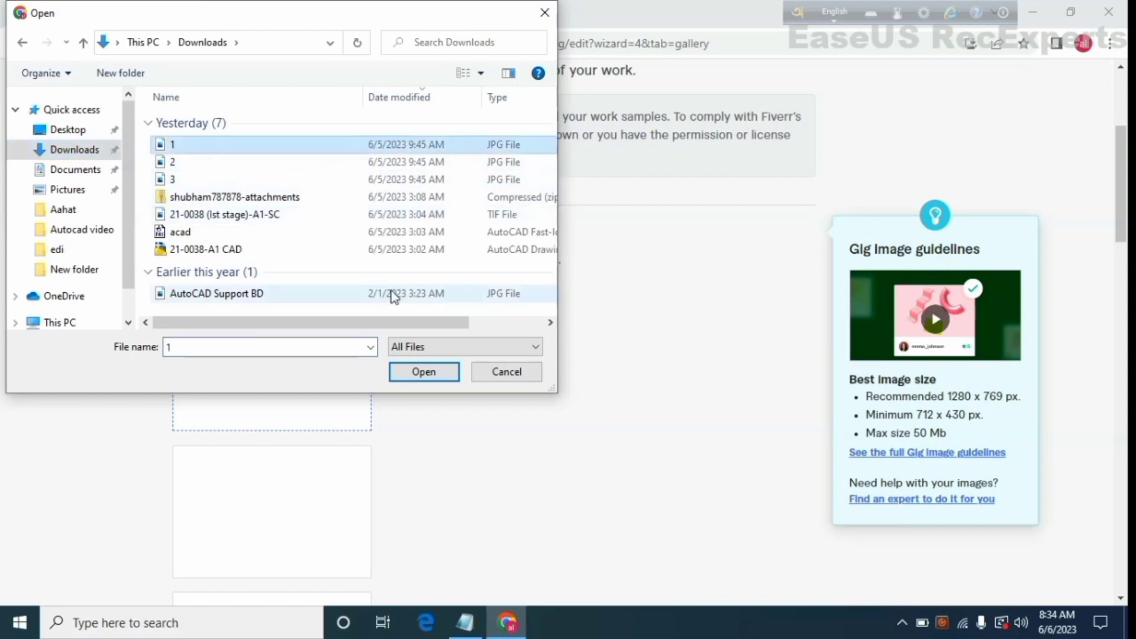
left_click(423, 372)
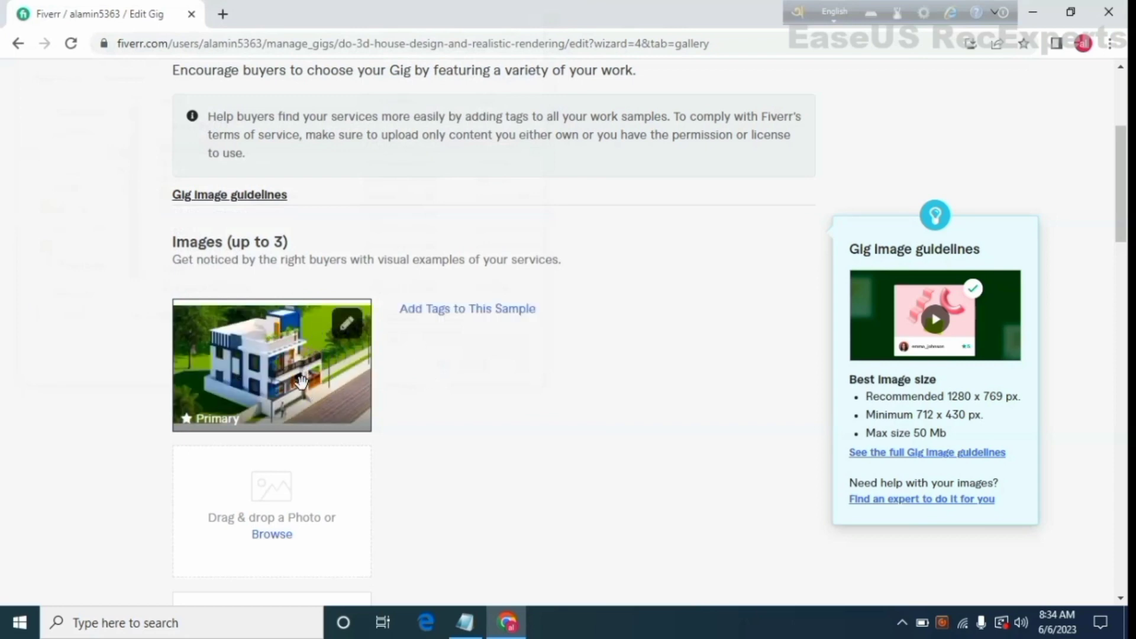
- Upload image 2 from the Downloads folder as the second gallery picture
scroll(332, 408, "down", 1)
left_click(283, 456)
left_click(194, 165)
left_click(430, 373)
- Upload image 3 from the Downloads folder as the third gallery picture
scroll(319, 418, "down", 1)
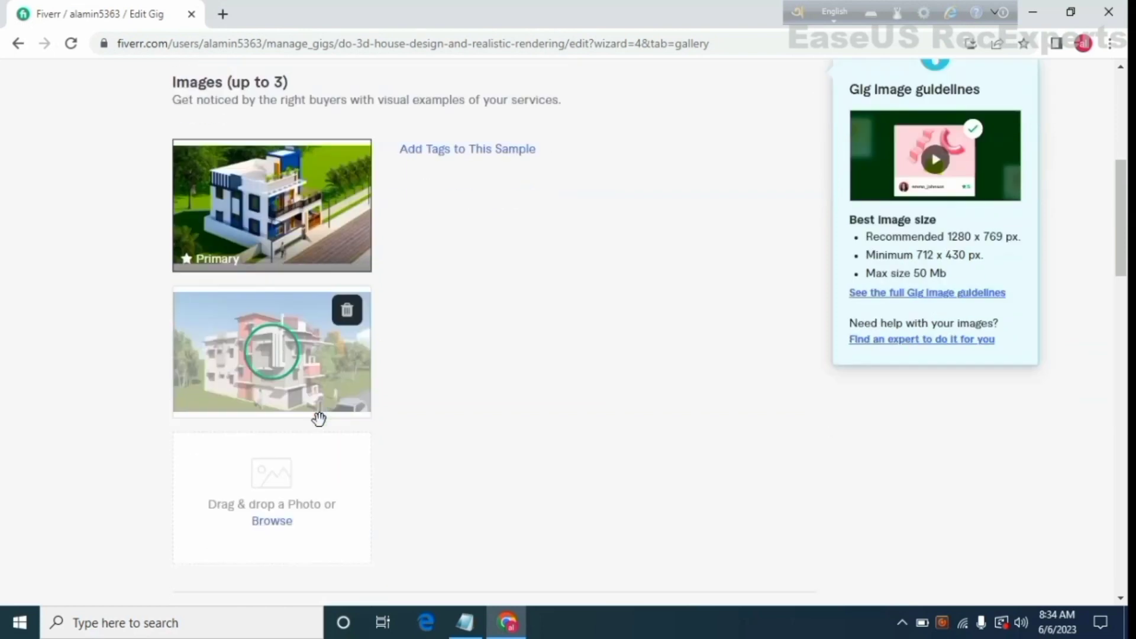
scroll(318, 419, "down", 1)
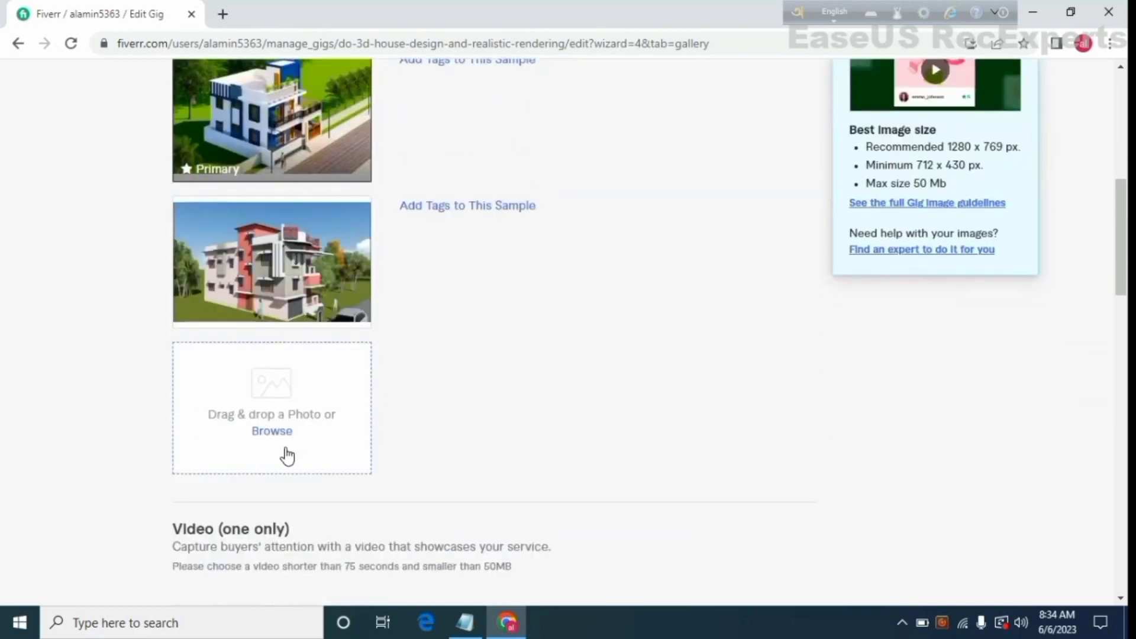
left_click(278, 431)
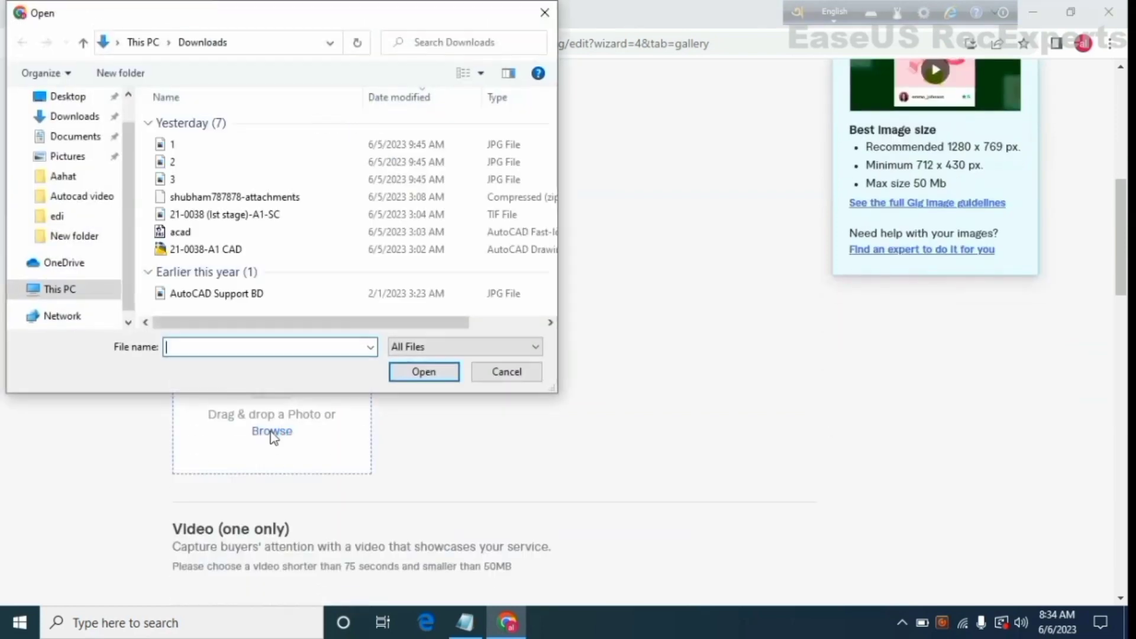
left_click(180, 182)
left_click(435, 378)
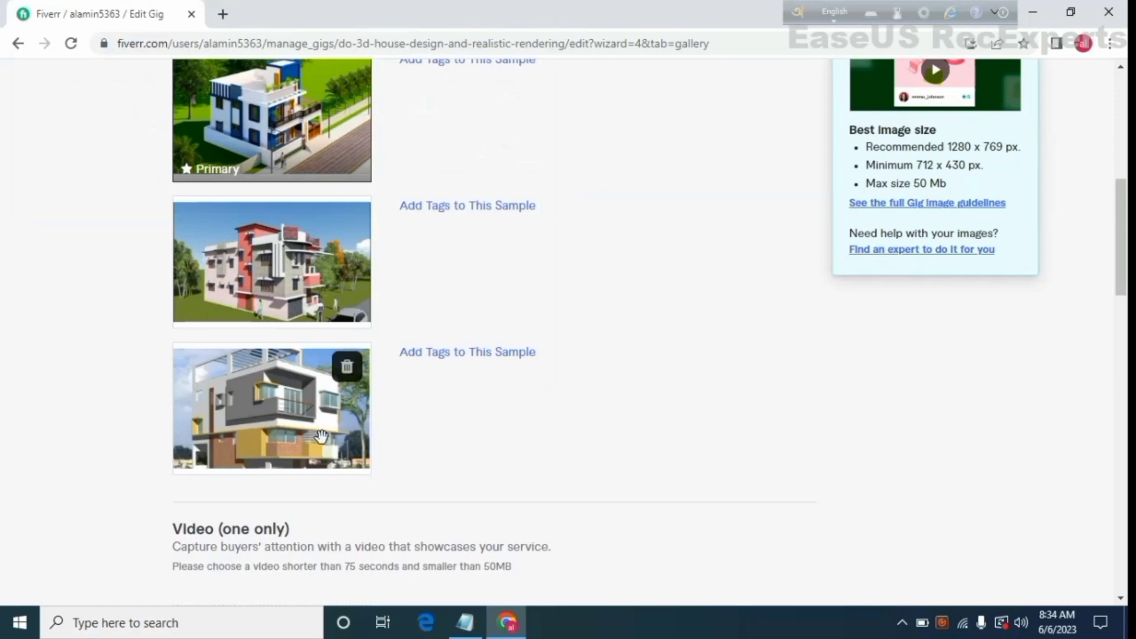
- Leave the video and documents empty, accept the declaration of owning the materials and try to save the gallery
scroll(322, 436, "down", 5)
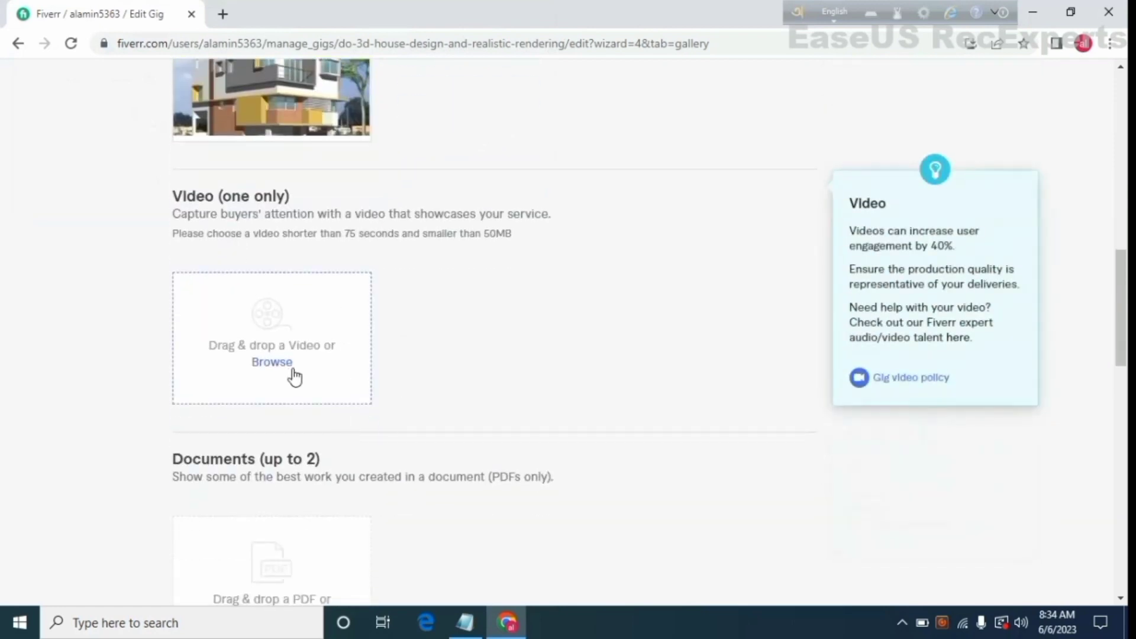
scroll(297, 414, "down", 3)
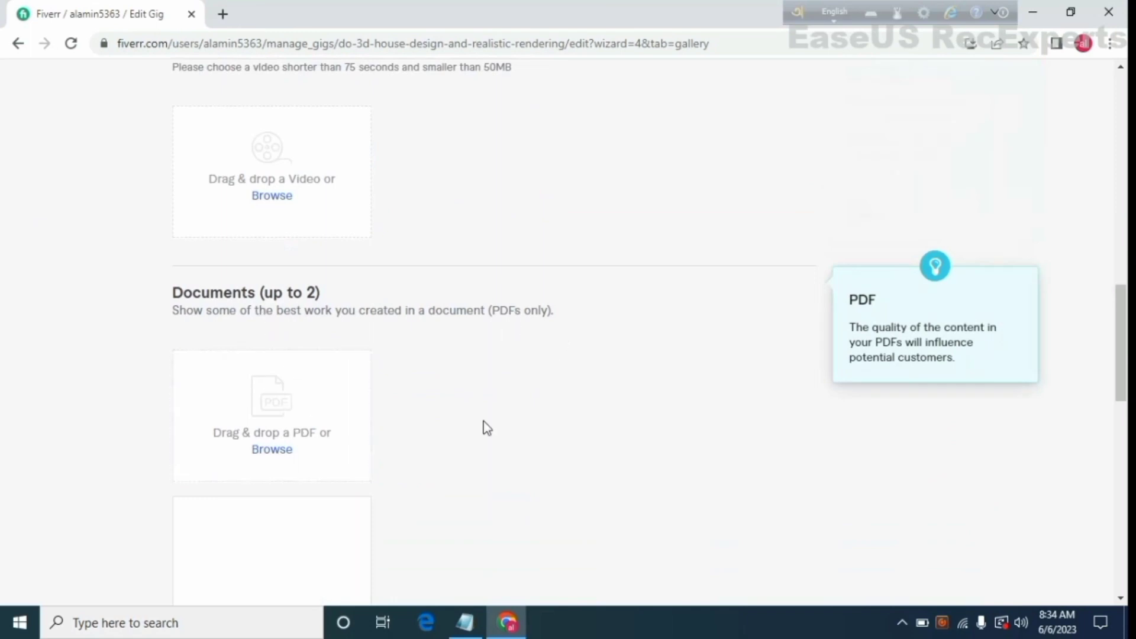
scroll(495, 400, "down", 5)
scroll(462, 396, "down", 1)
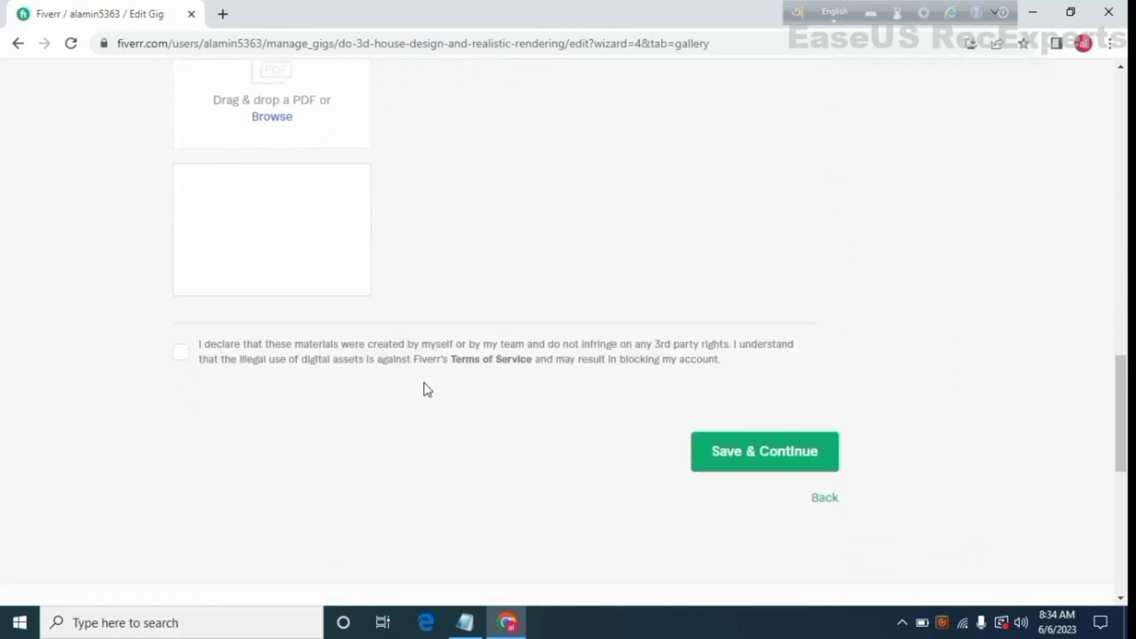
left_click(194, 357)
left_click(824, 458)
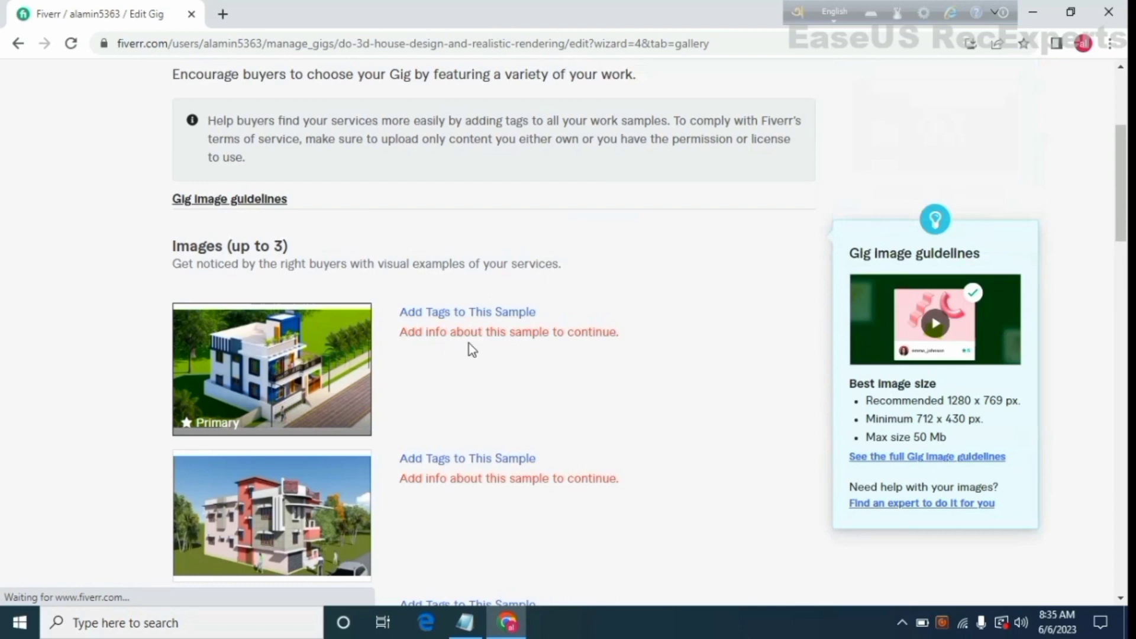
- Open the tags of the first gallery image and set its building type to Residential
scroll(481, 345, "down", 2)
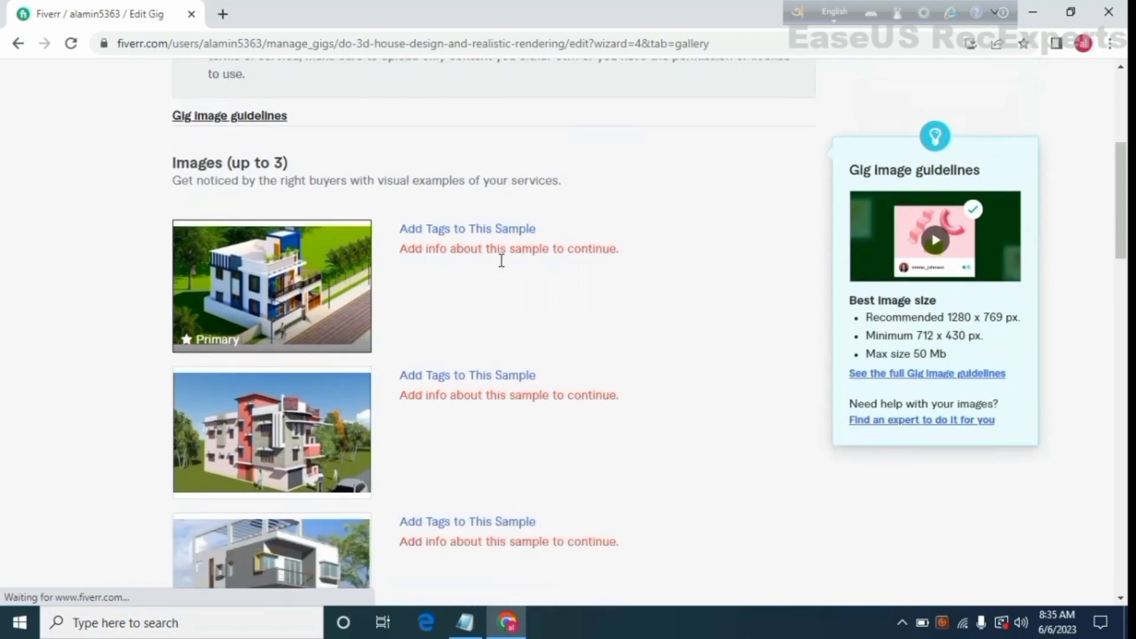
left_click(459, 229)
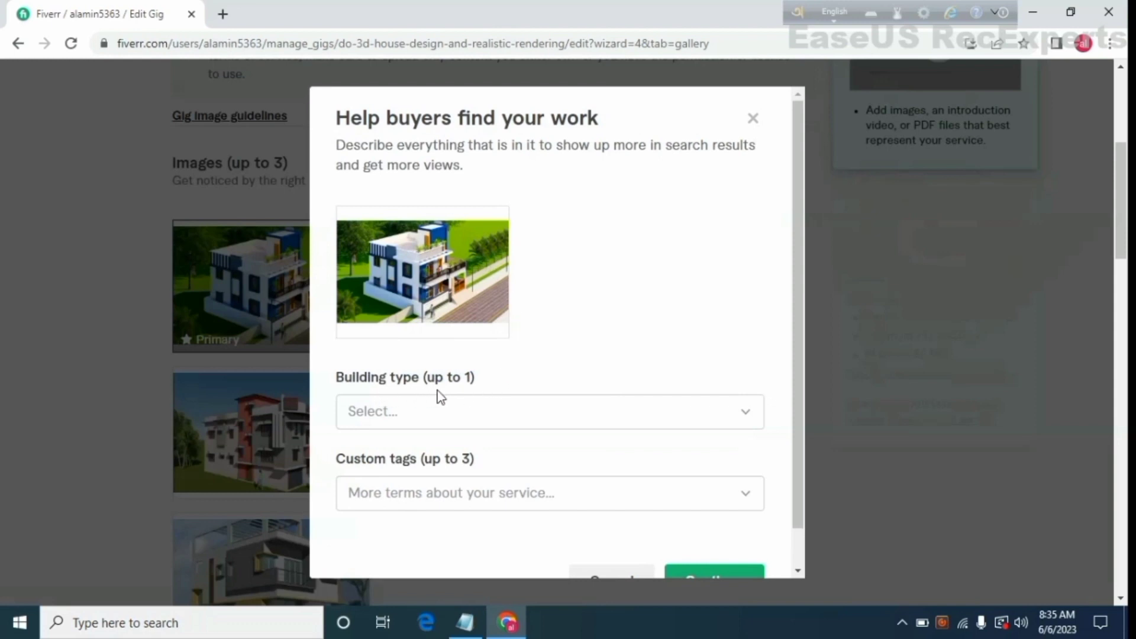
left_click(756, 425)
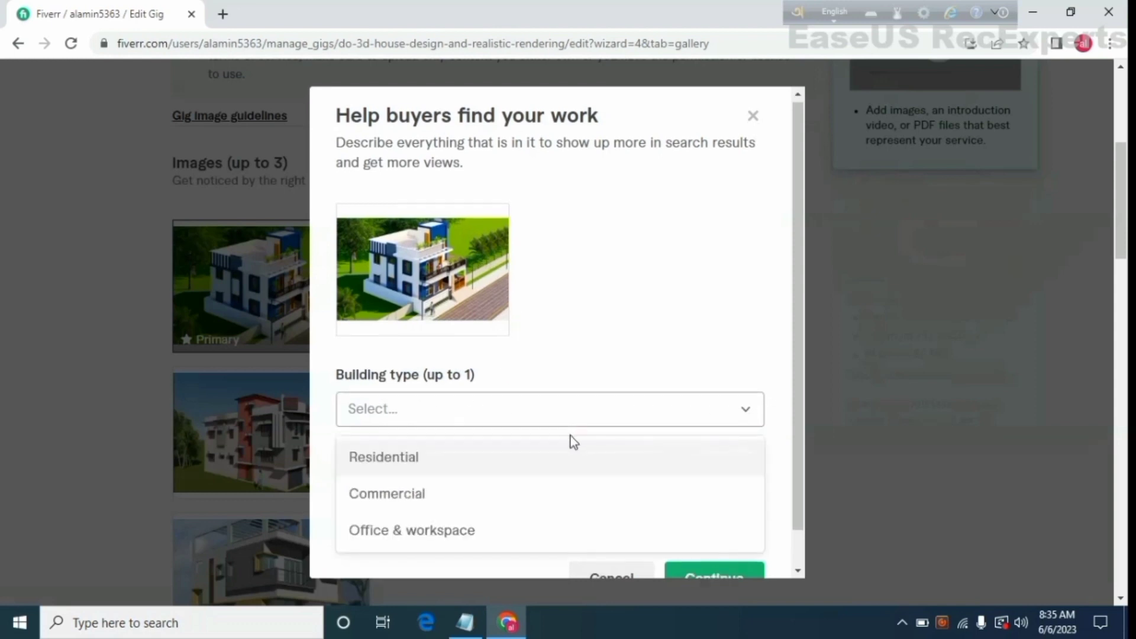
scroll(562, 435, "down", 2)
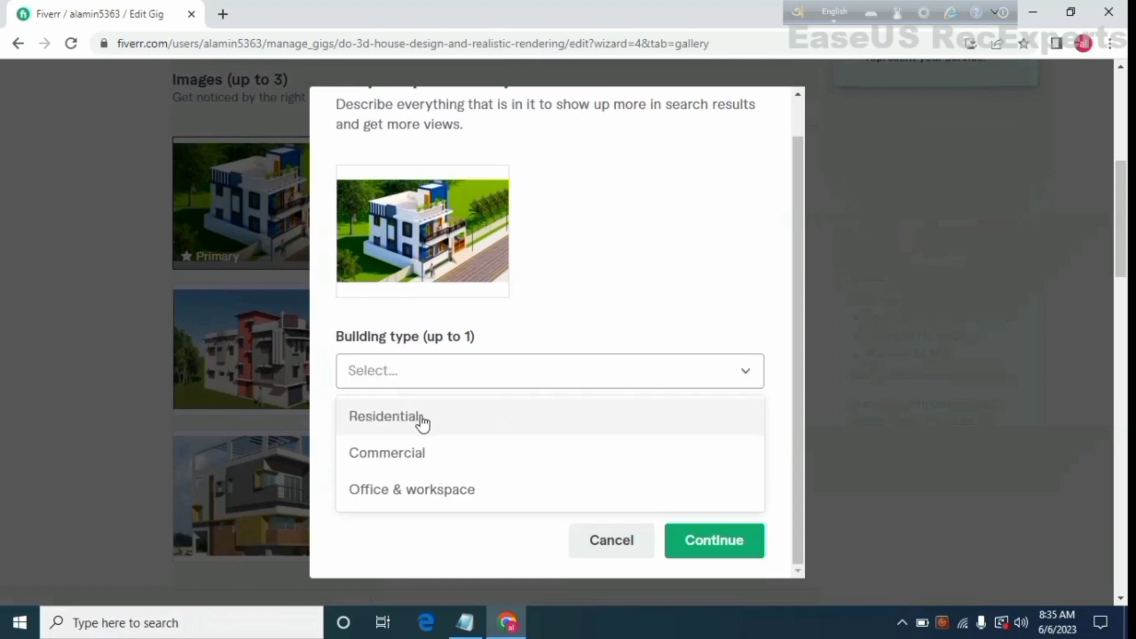
left_click(426, 429)
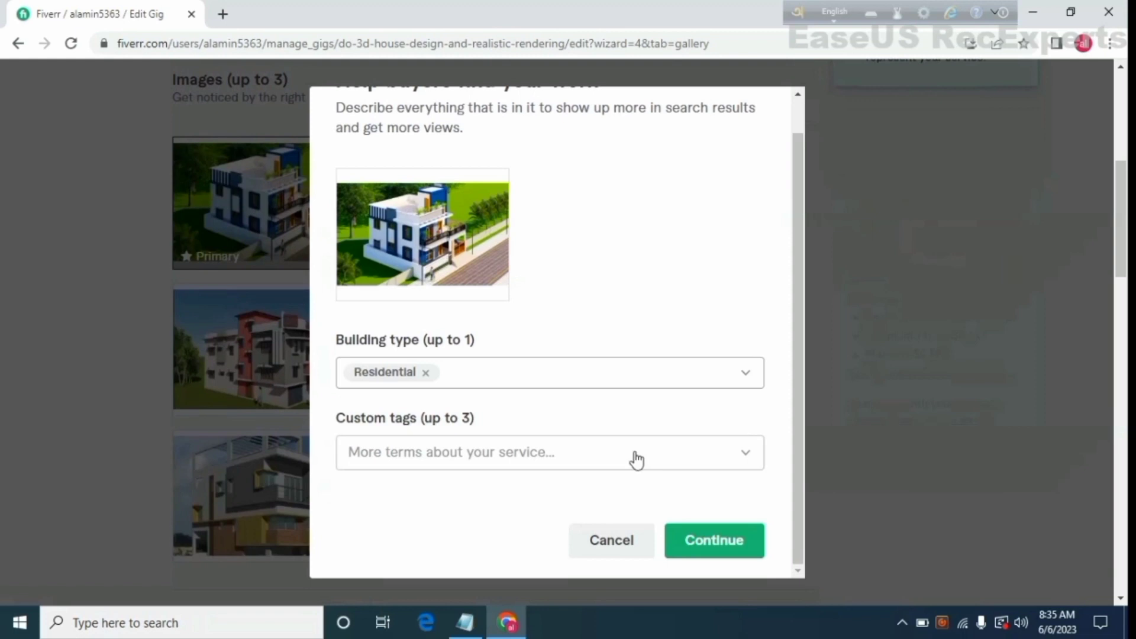
left_click(744, 379)
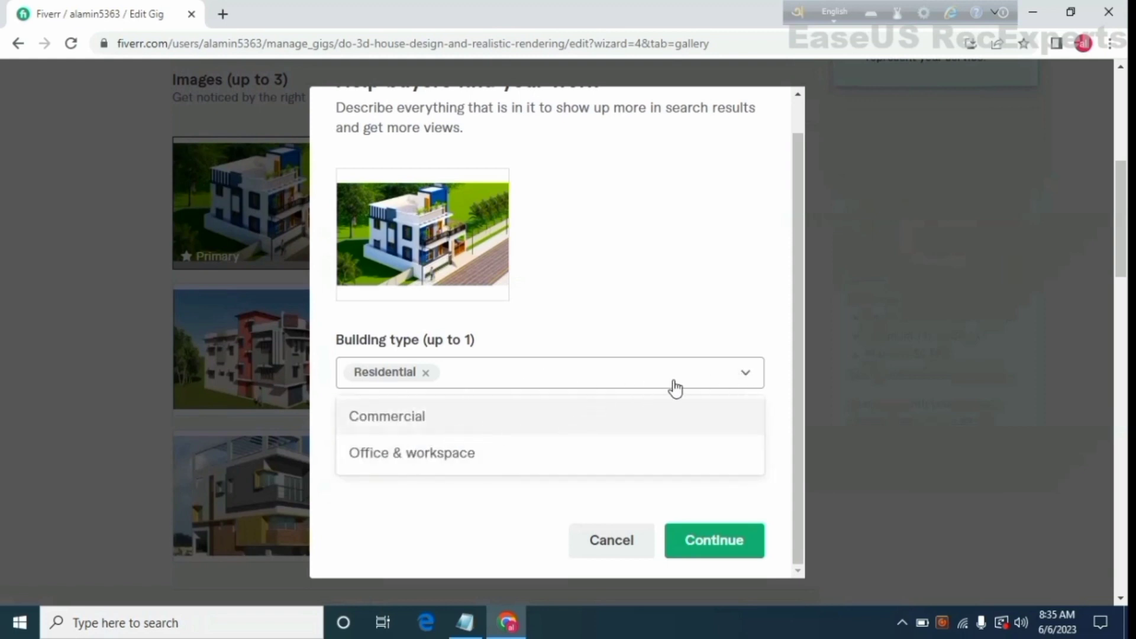
left_click(759, 384)
- Add the custom tag 3d Design to the first gallery image and save its tags
left_click(722, 459)
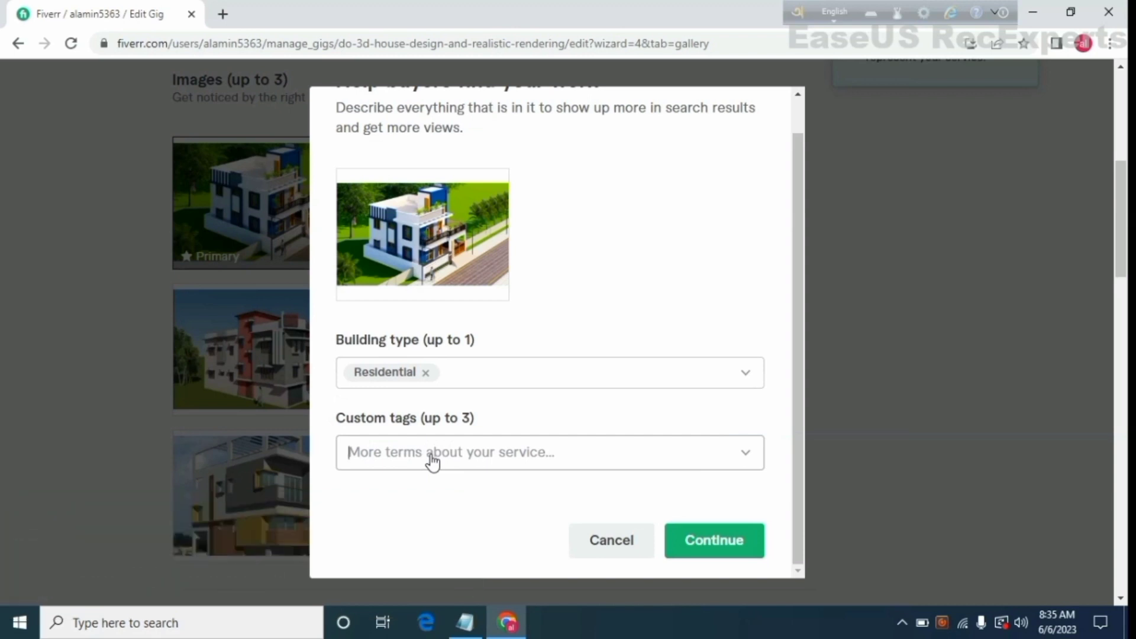
type("2")
key("BackSpace")
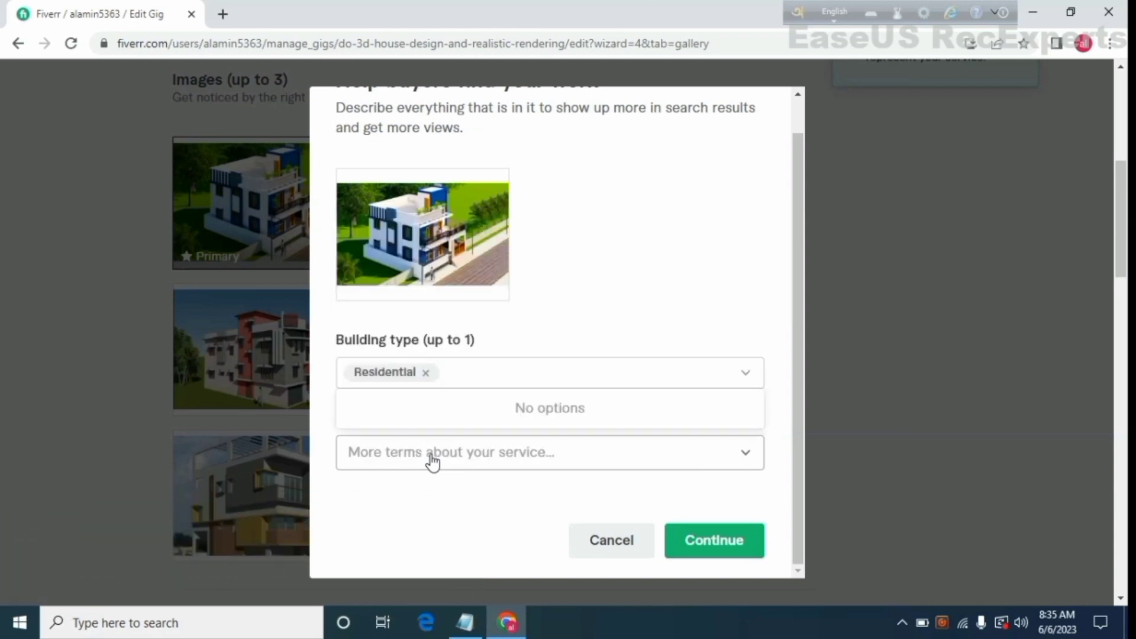
type("3")
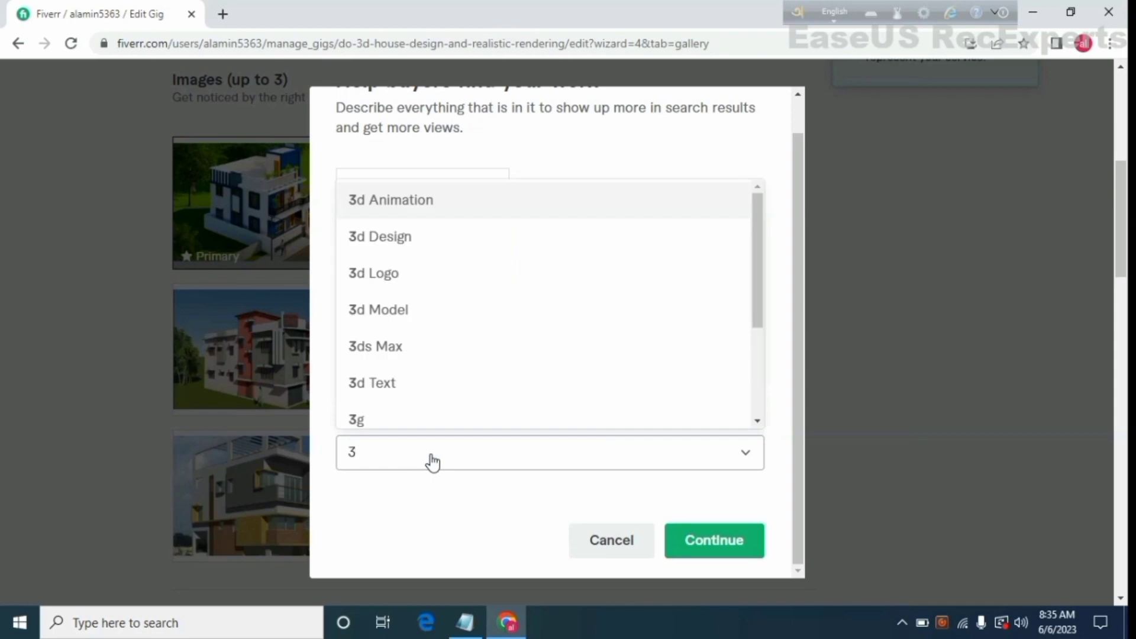
left_click(421, 247)
left_click(712, 542)
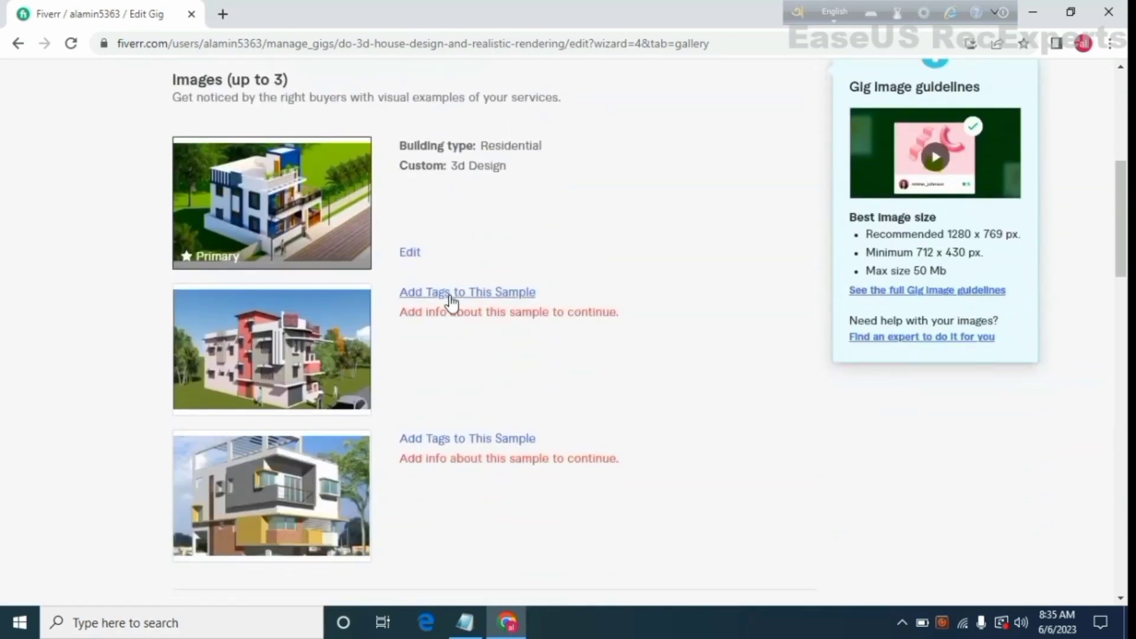
- Open the tags of the second gallery image and set its building type to Commercial
left_click(449, 296)
left_click(758, 423)
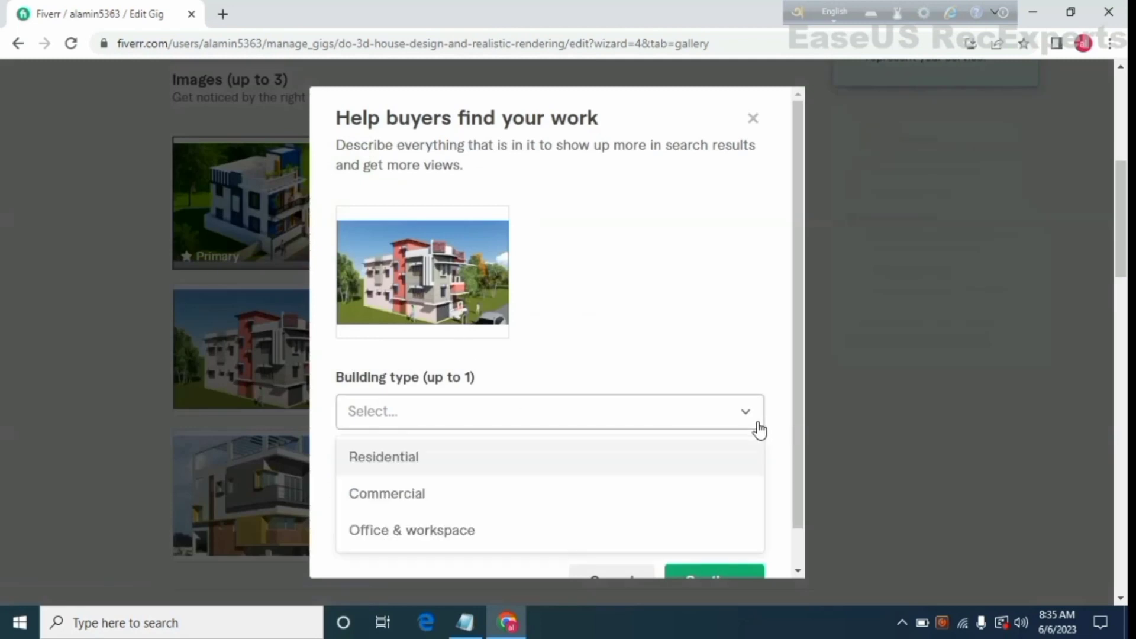
left_click(447, 497)
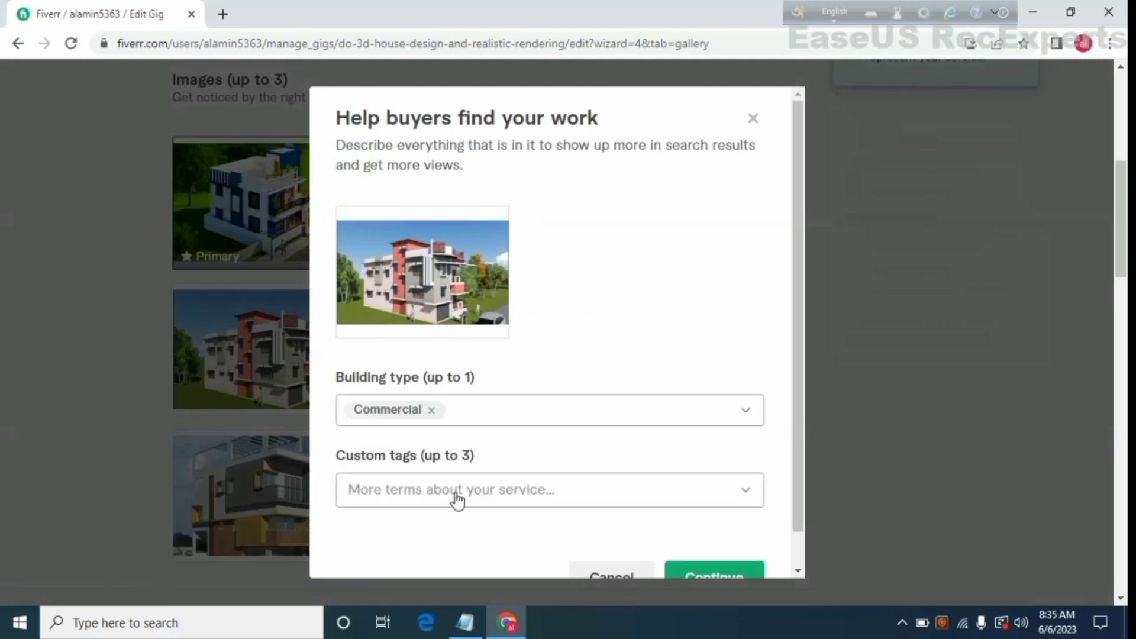
- Try to add a custom tag beginning with "3d ma" to the second gallery image and save its tags
left_click(734, 493)
scroll(461, 429, "down", 1)
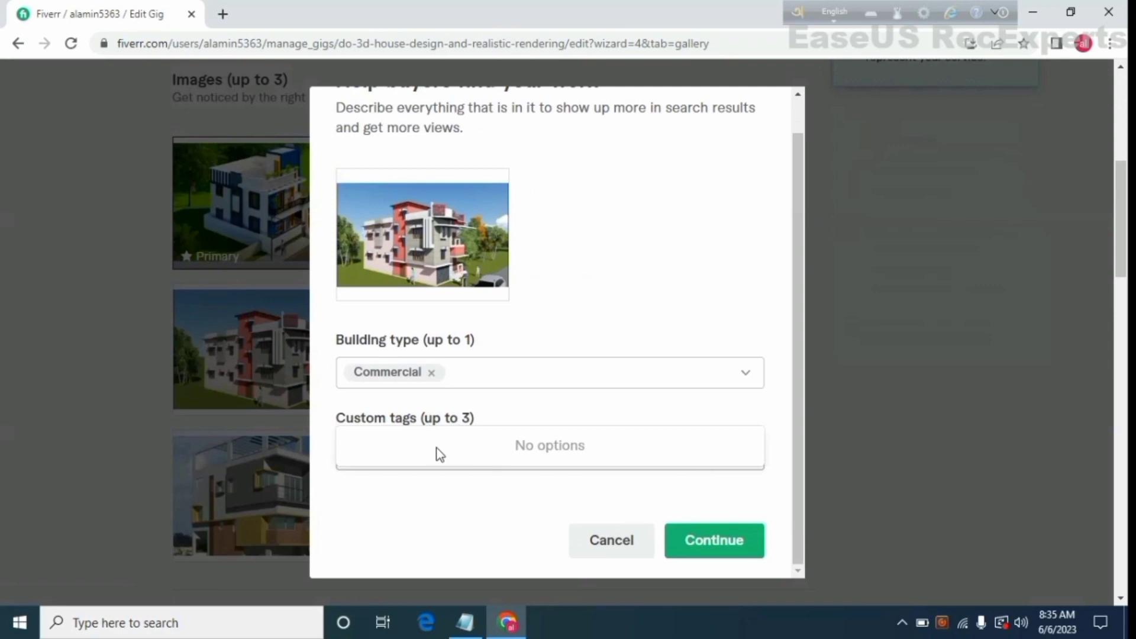
type("233")
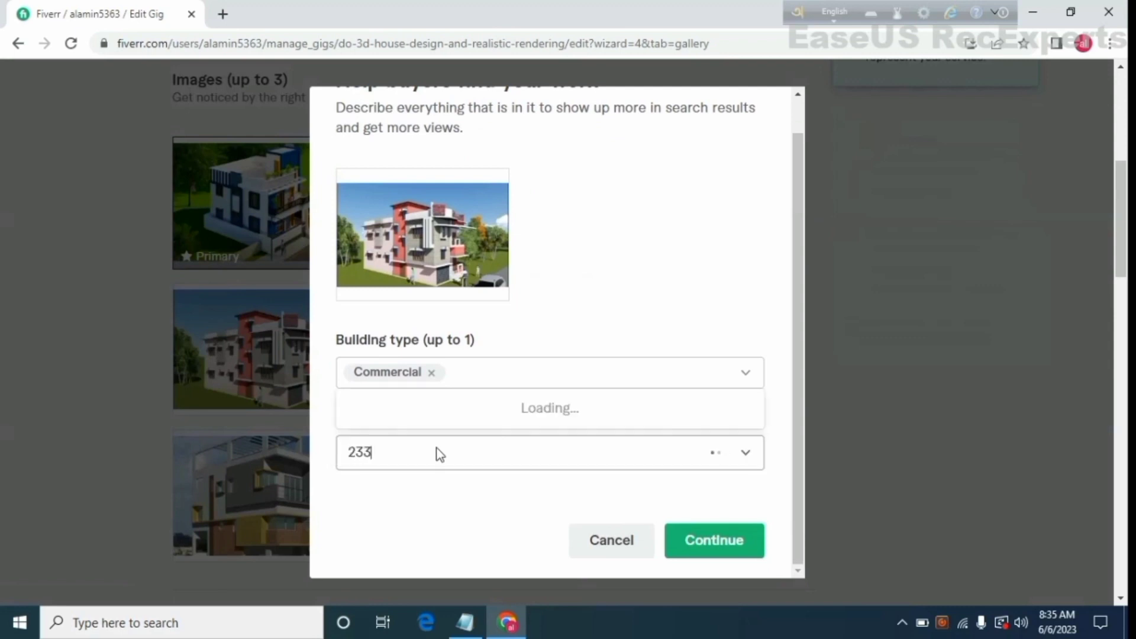
key("BackSpace")
key("BackSpace")
type("3")
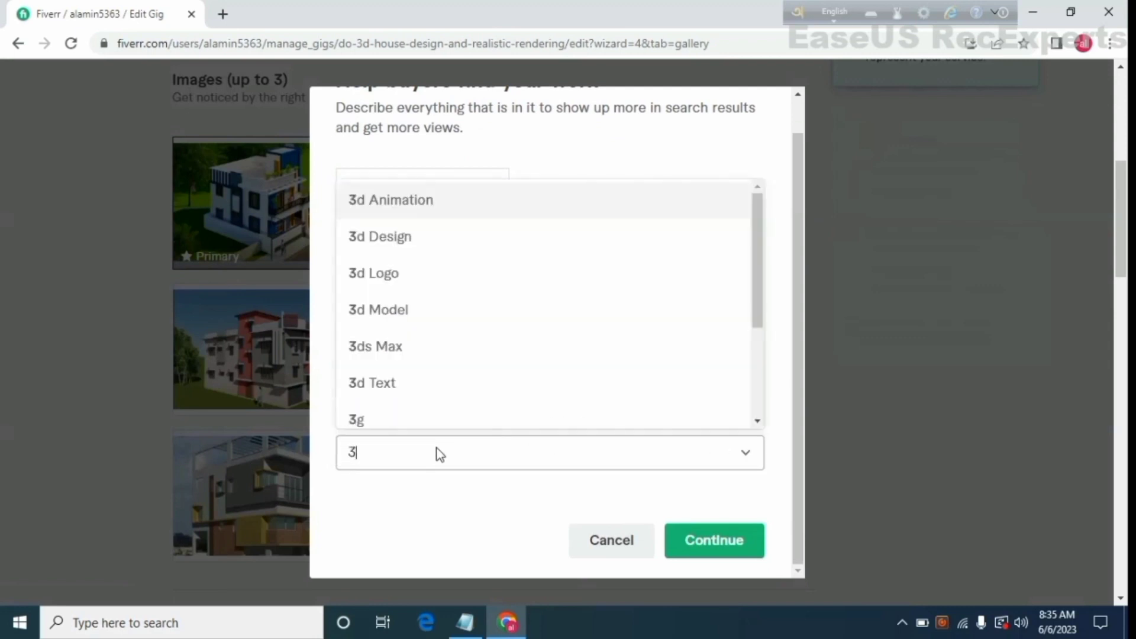
type("f")
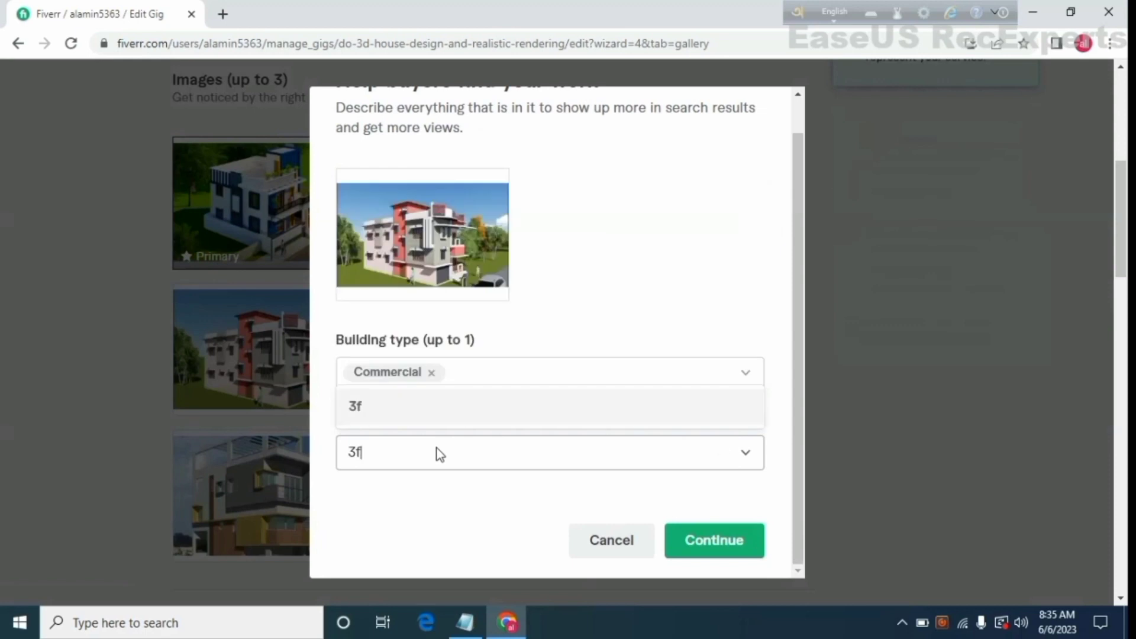
key("BackSpace")
type("d")
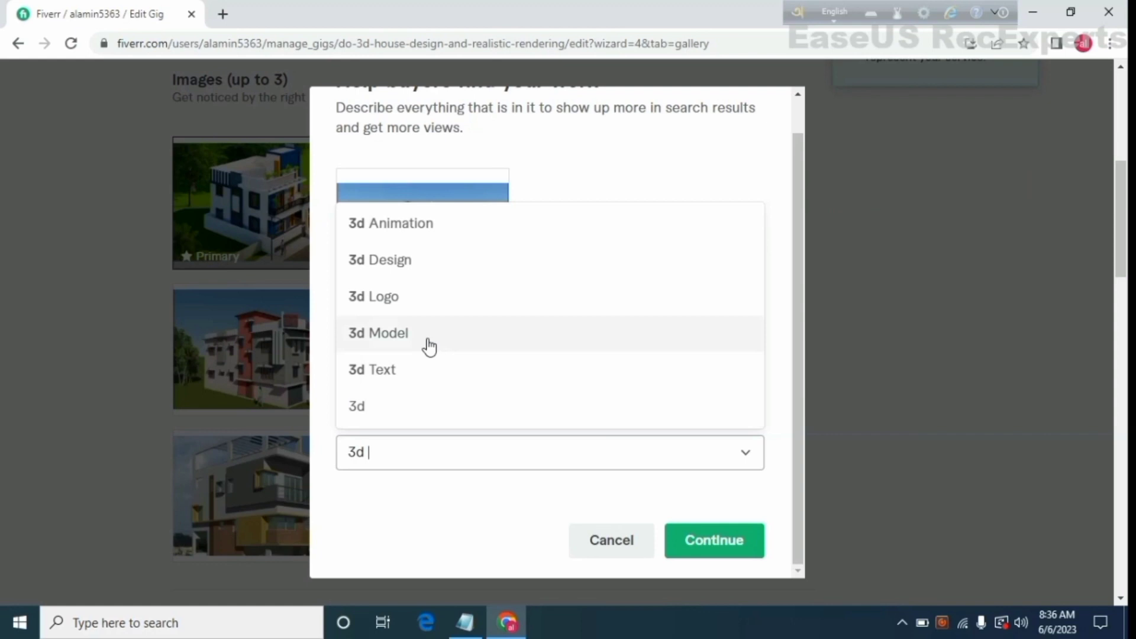
type(" m")
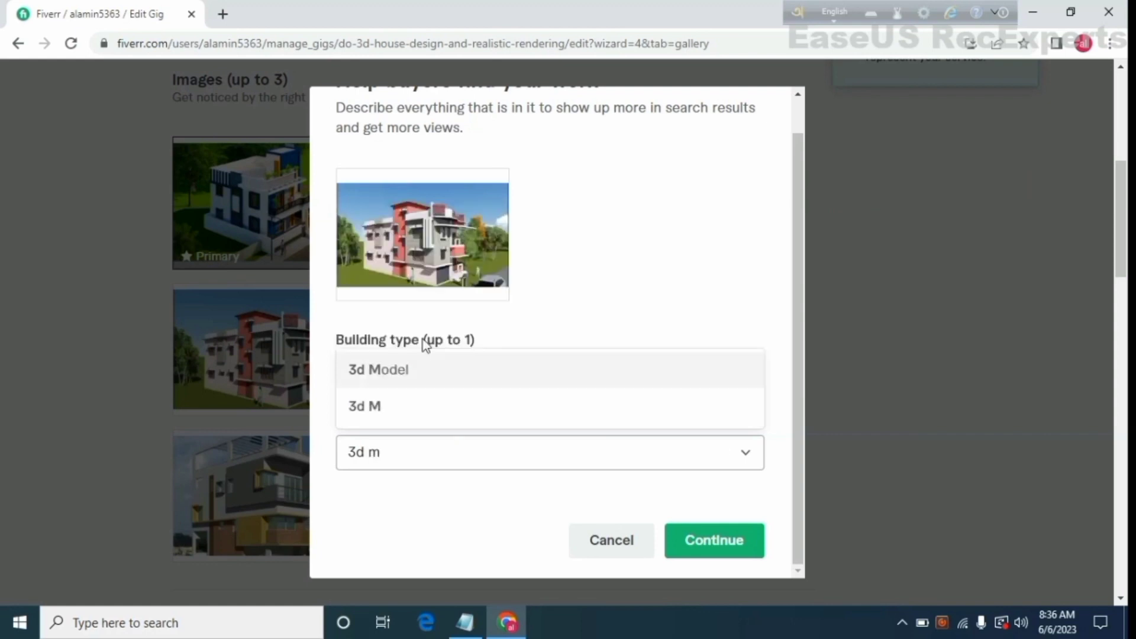
type("a")
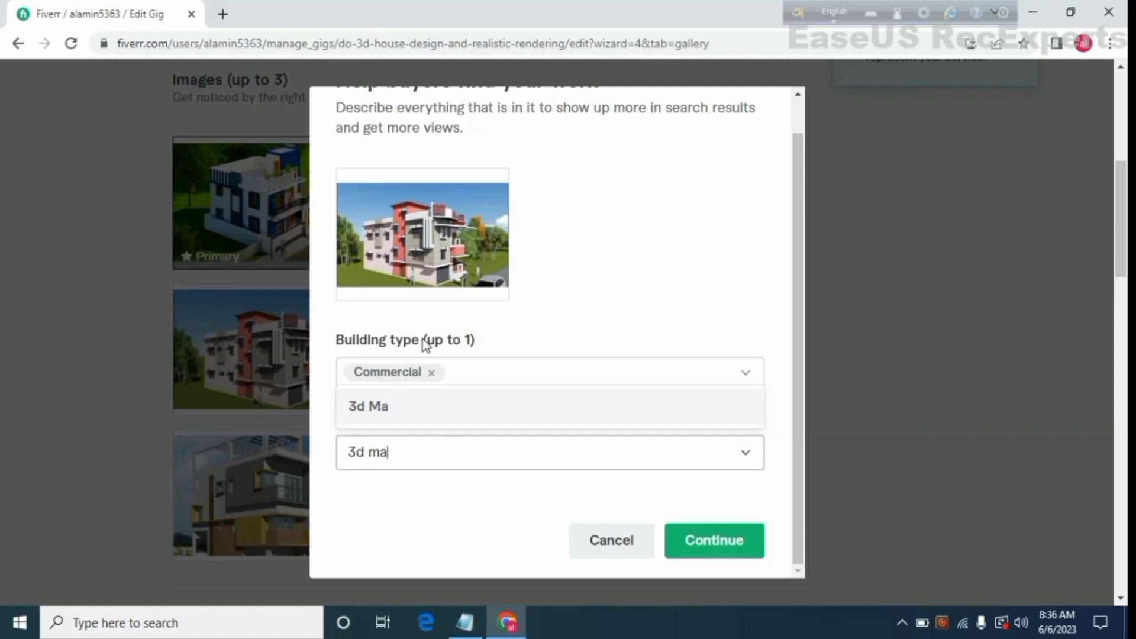
type("sx")
left_click(716, 541)
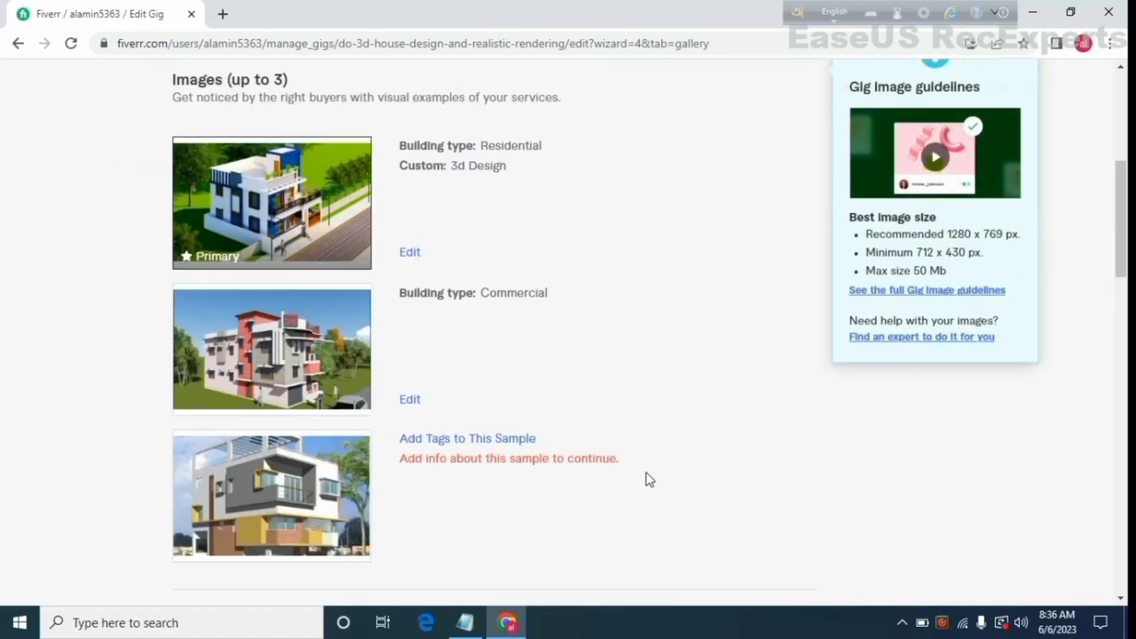
- Tag the third gallery image with building type Office & workspace and the custom tag 3d Model, and save its tags
scroll(647, 473, "down", 1)
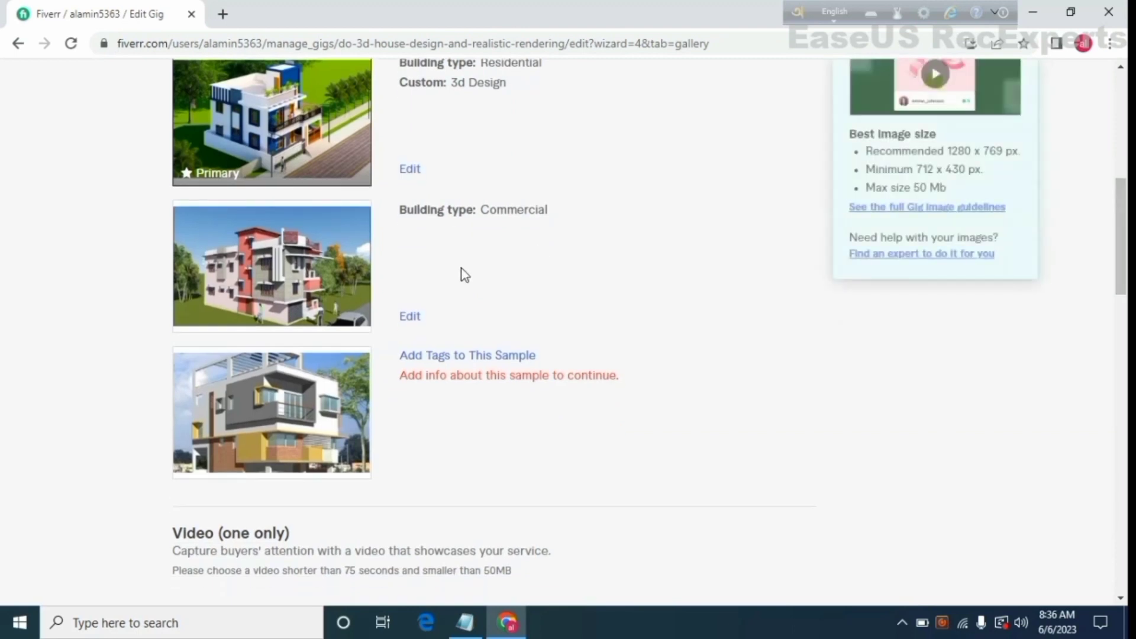
left_click(430, 358)
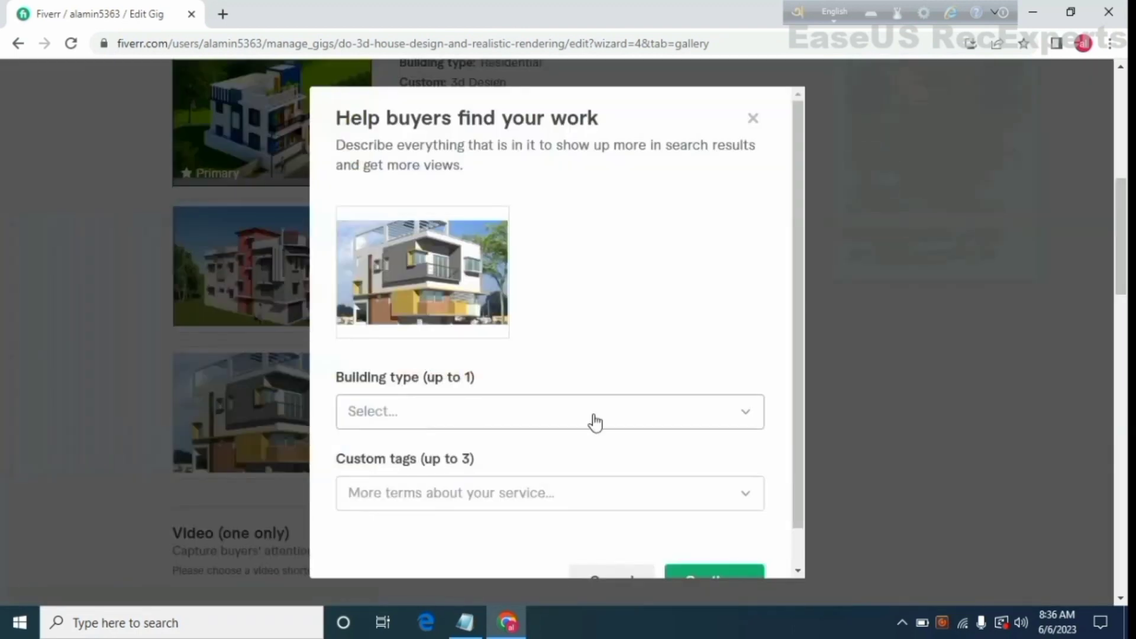
left_click(723, 425)
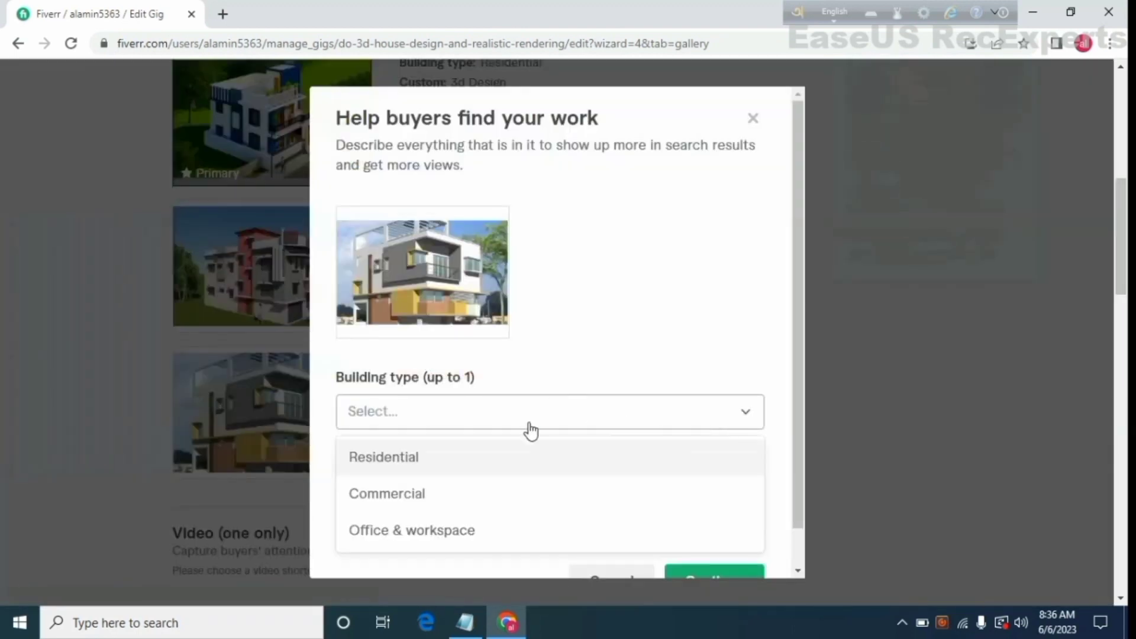
left_click(420, 532)
left_click(729, 502)
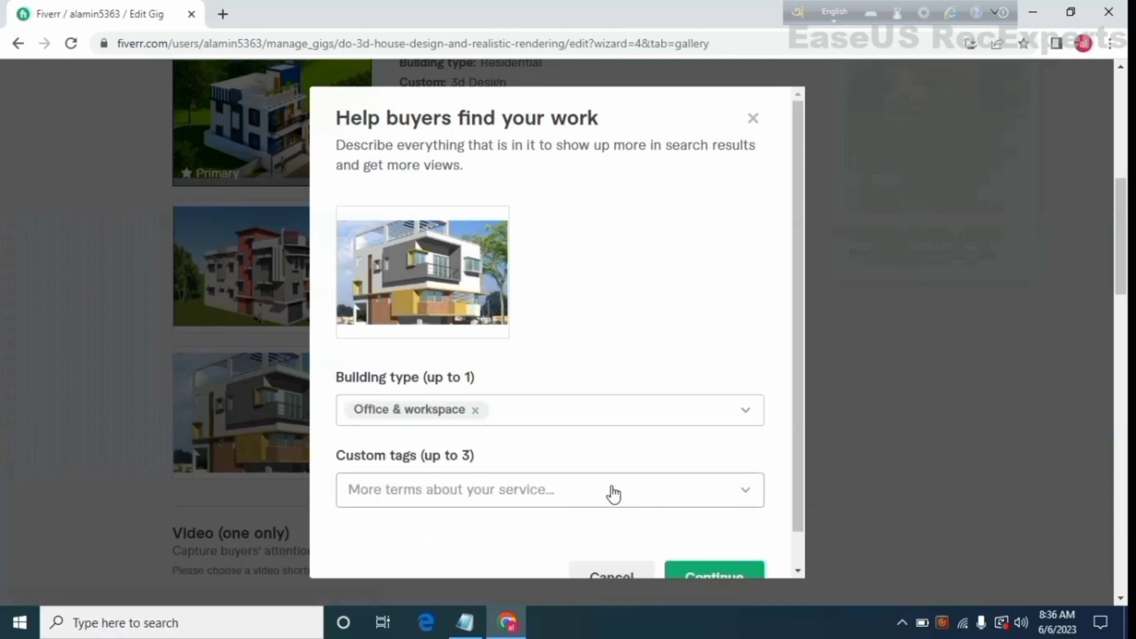
type("3")
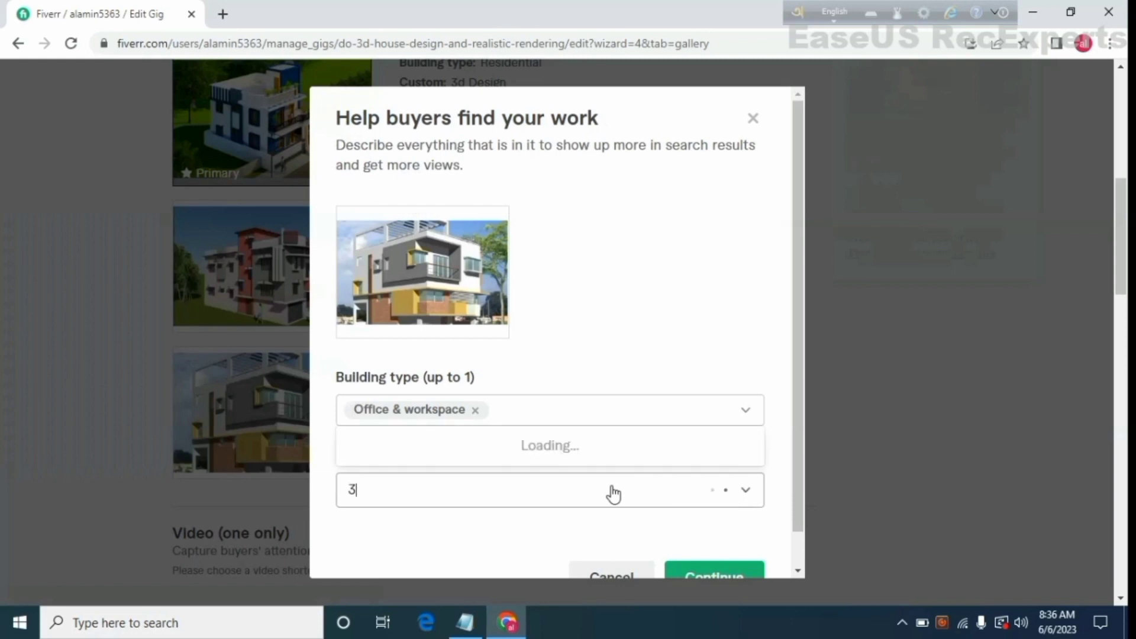
type("d")
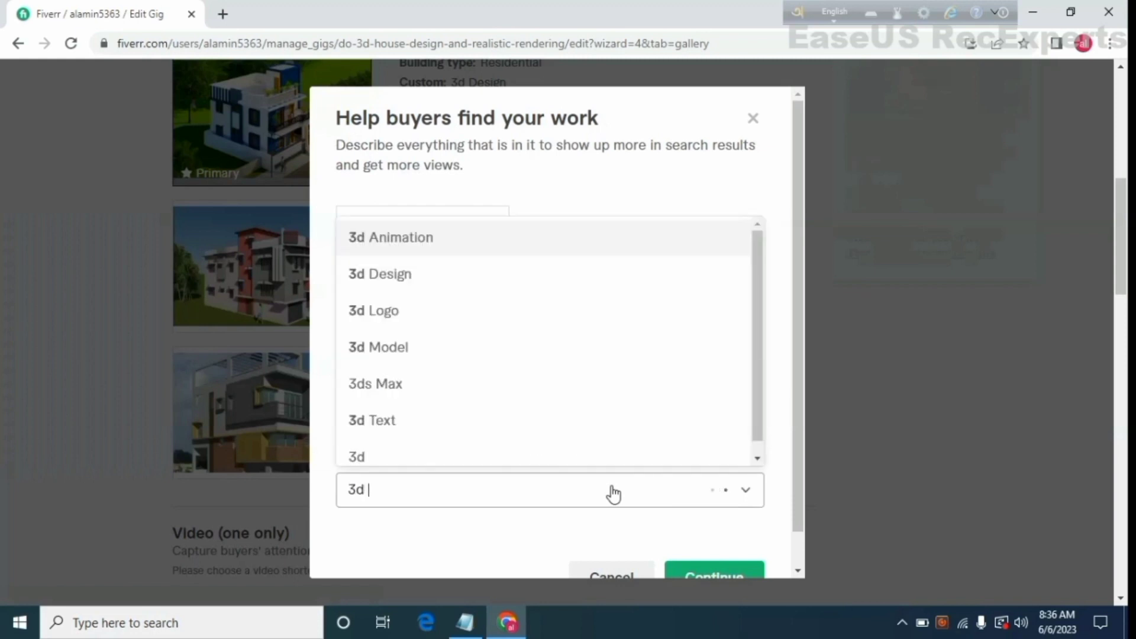
left_click(418, 373)
scroll(639, 439, "down", 6)
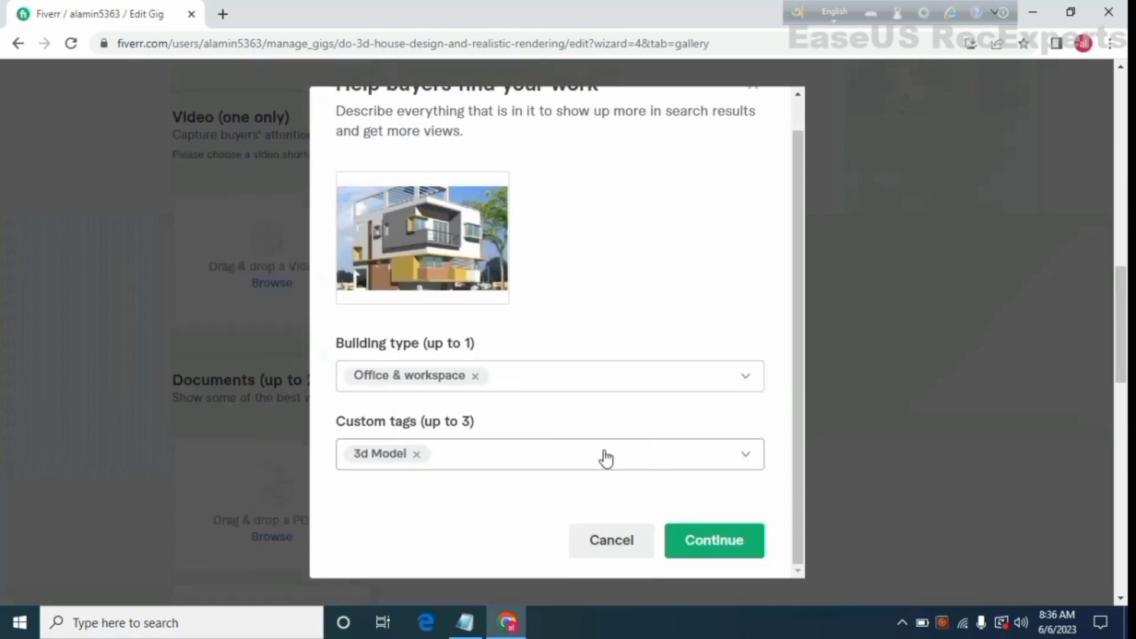
left_click(715, 541)
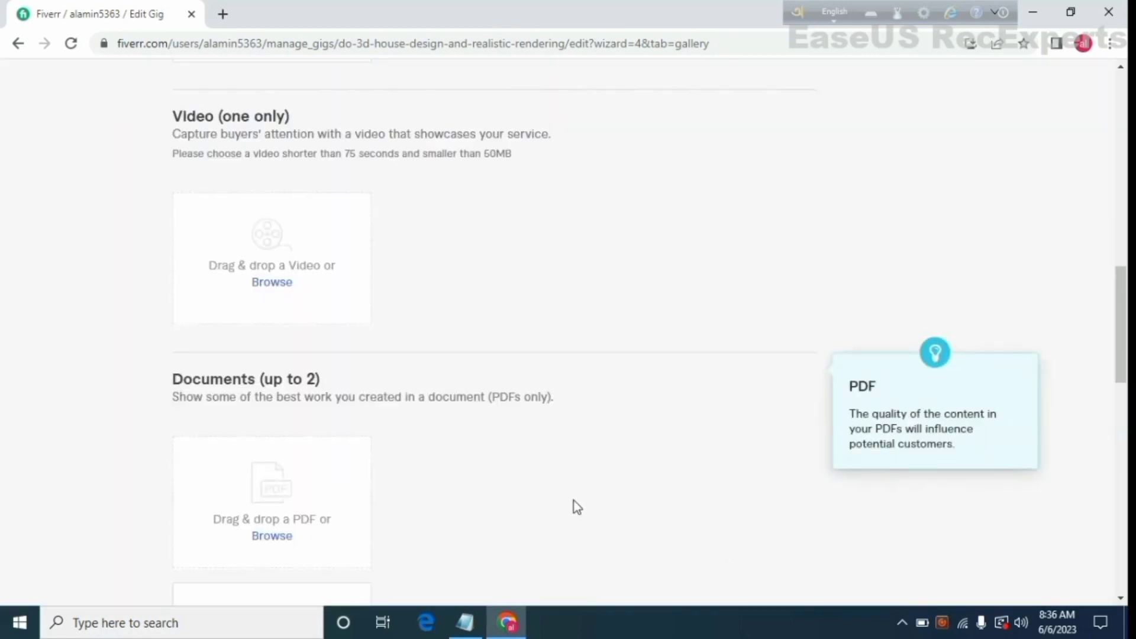
- Save the completed gallery and continue to the publishing stage of the gig
scroll(574, 505, "down", 5)
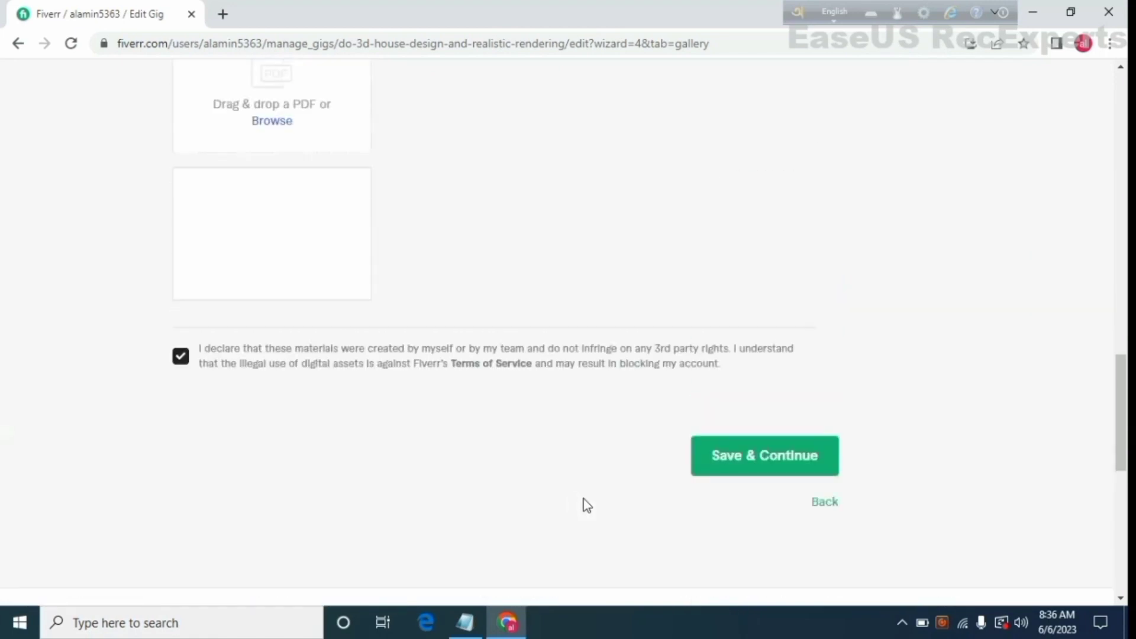
left_click(787, 471)
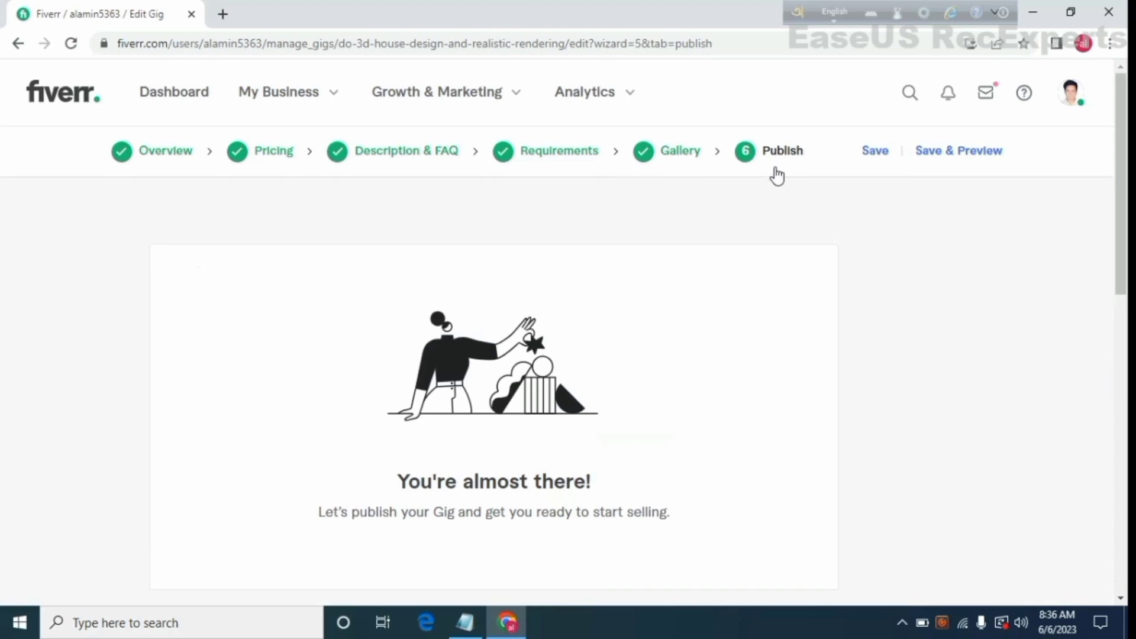
- Review the gig's Overview, Description & FAQ, Requirements and Gallery sections, and return to the publishing stage
scroll(776, 178, "down", 5)
scroll(773, 209, "up", 5)
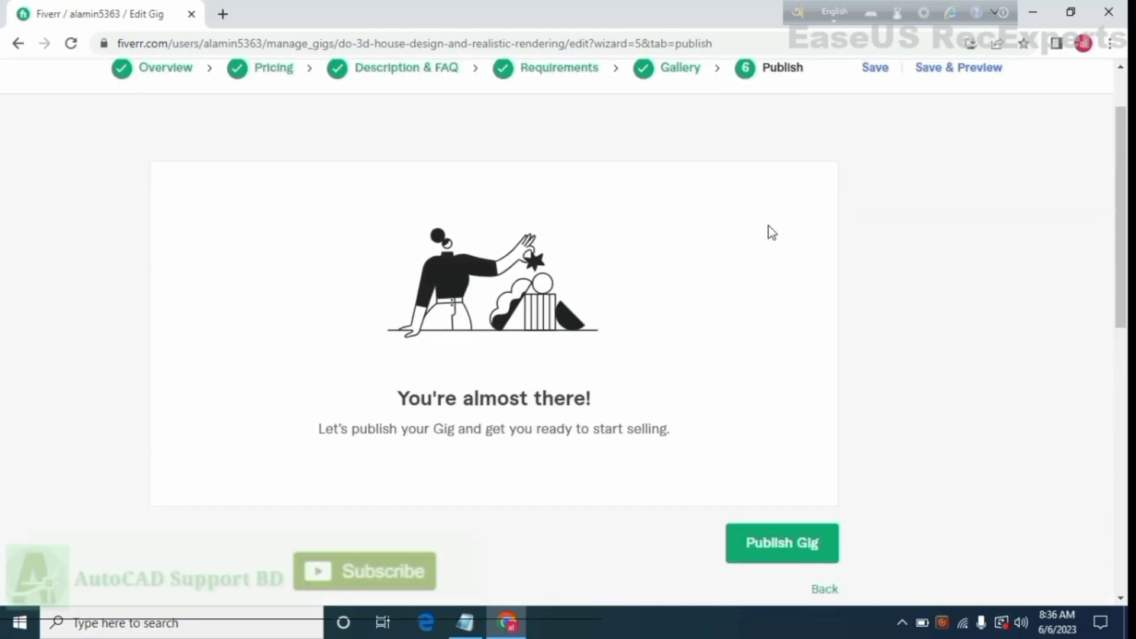
scroll(784, 317, "down", 6)
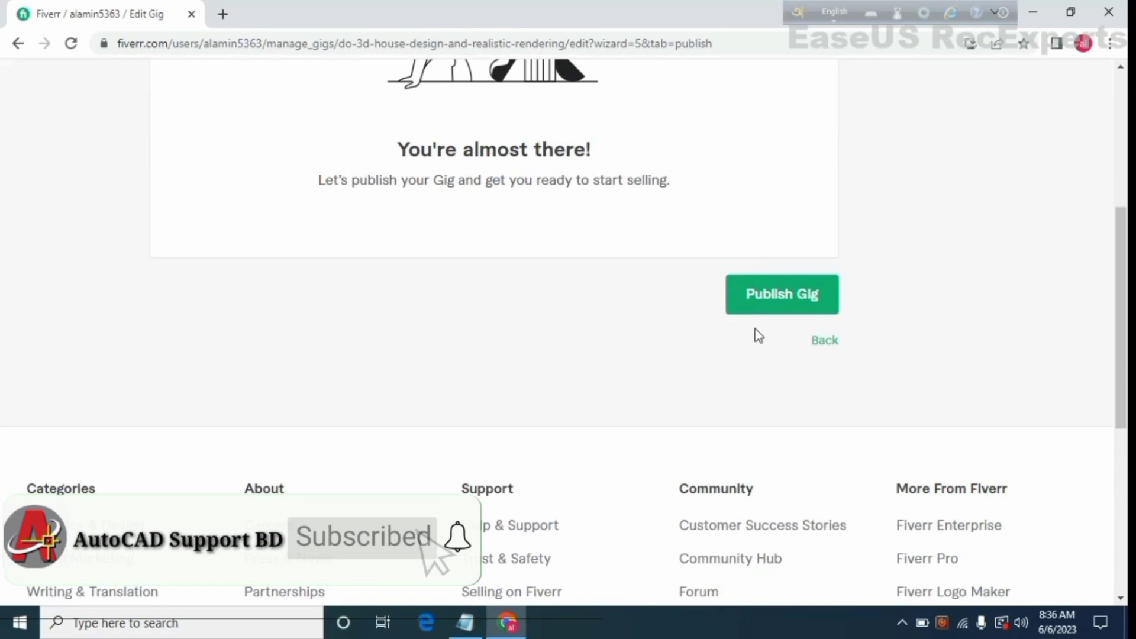
scroll(753, 332, "up", 5)
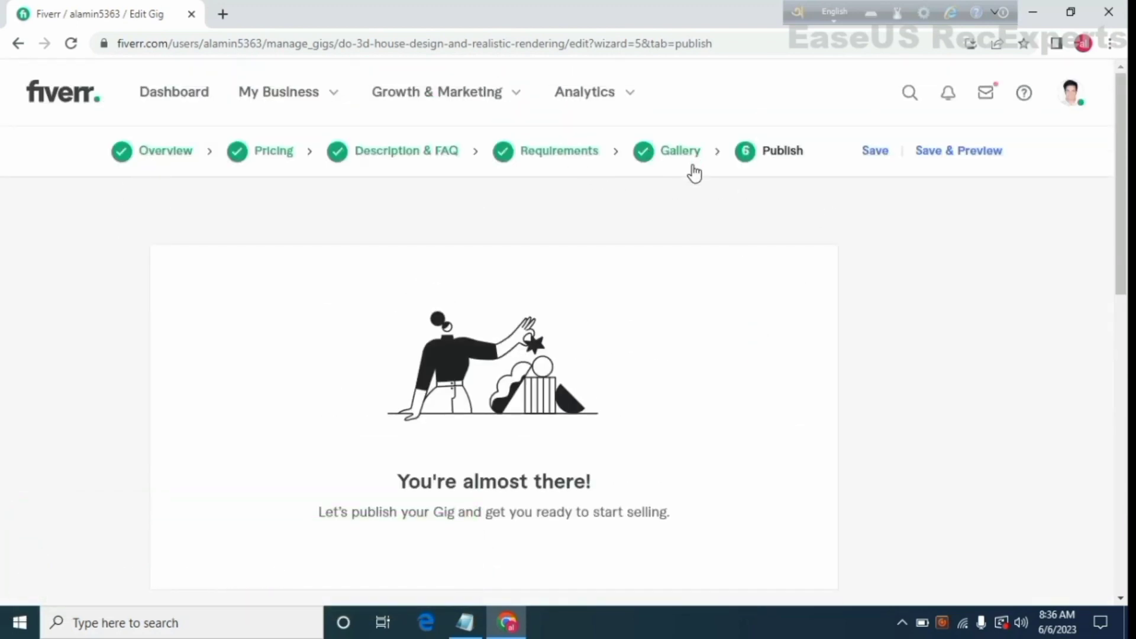
left_click(157, 153)
left_click(373, 155)
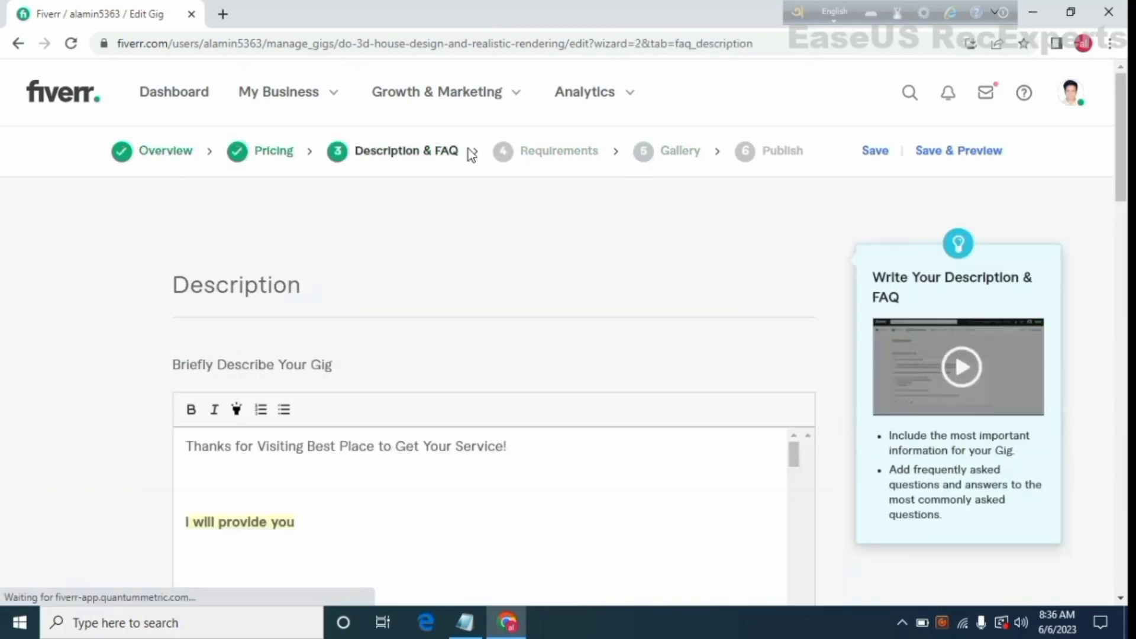
left_click(569, 160)
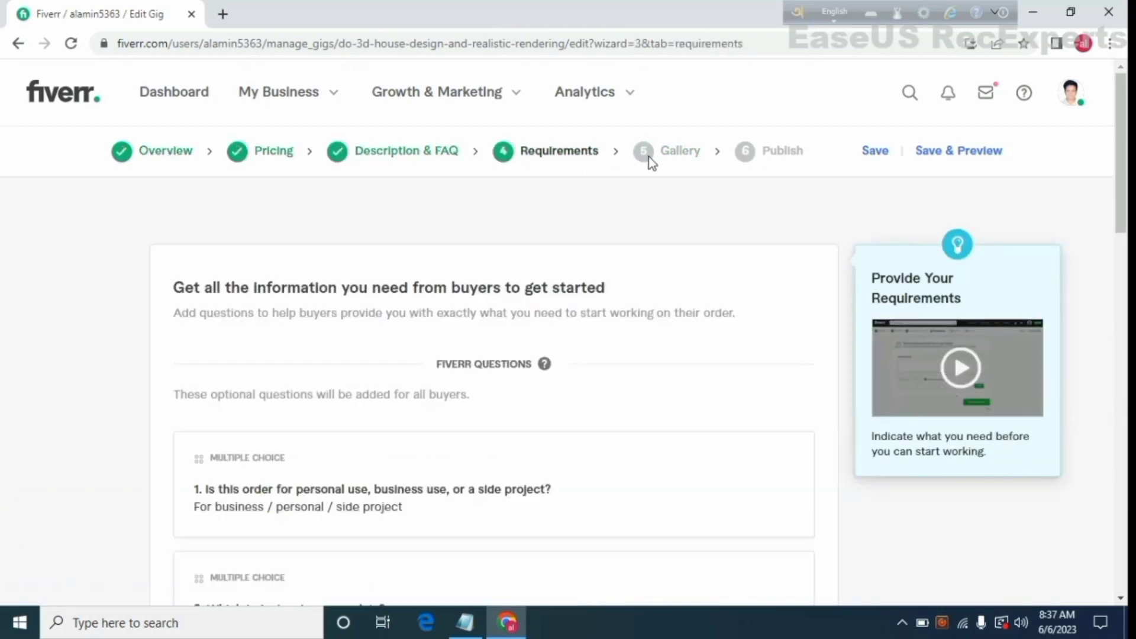
left_click(671, 155)
left_click(773, 159)
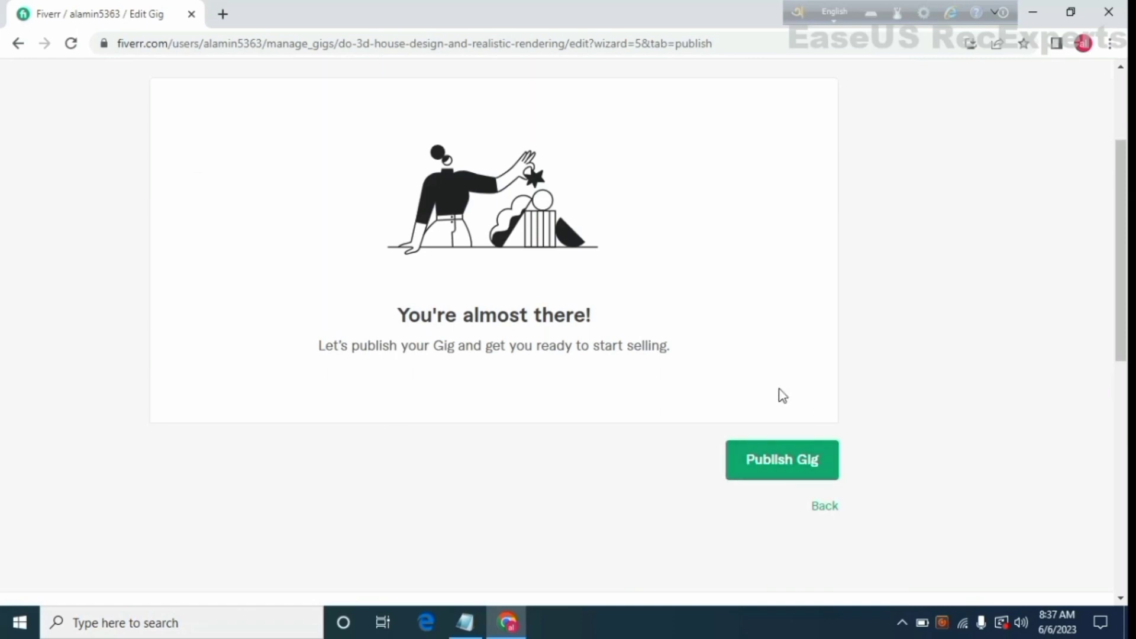
- Publish the 3D house design gig and finish the wizard to return to the gigs list
left_click(811, 473)
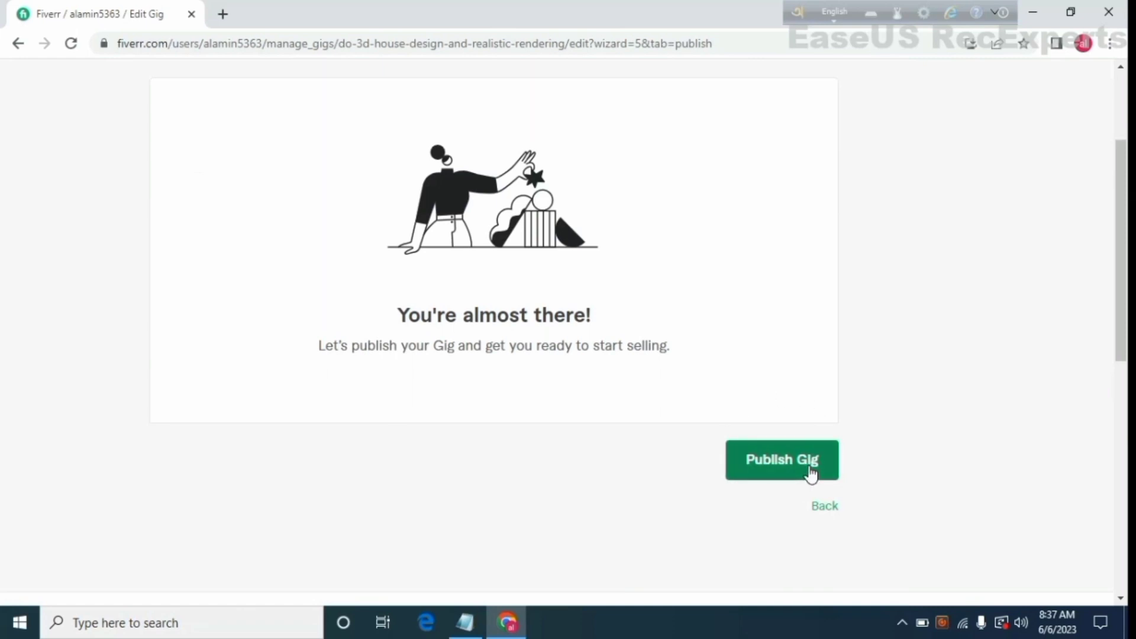
scroll(742, 474, "down", 10)
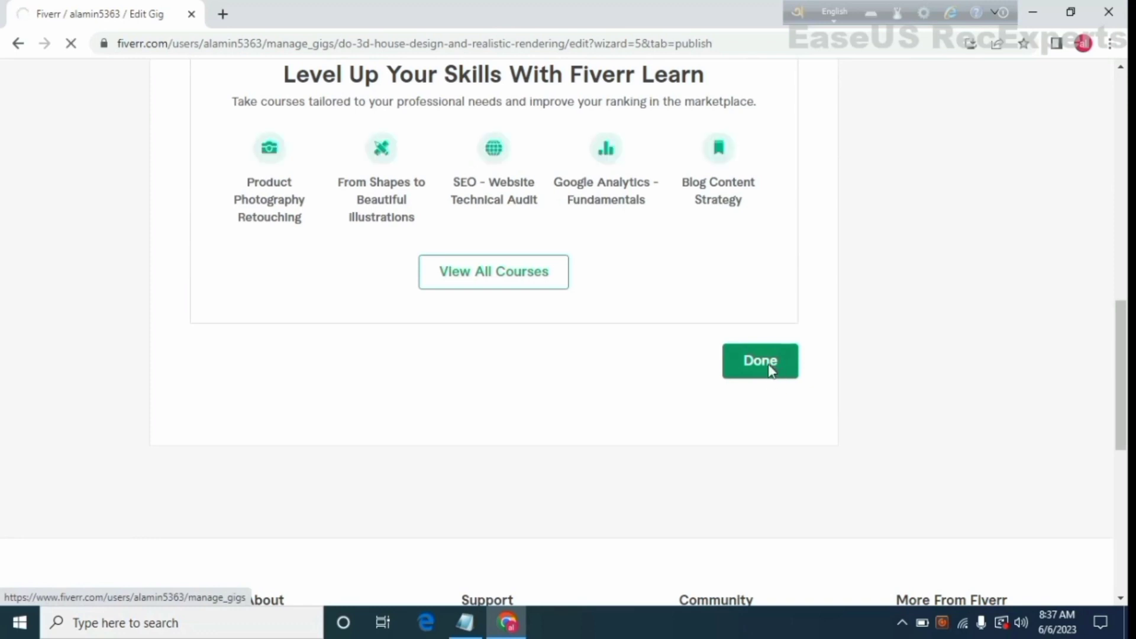
left_click(771, 370)
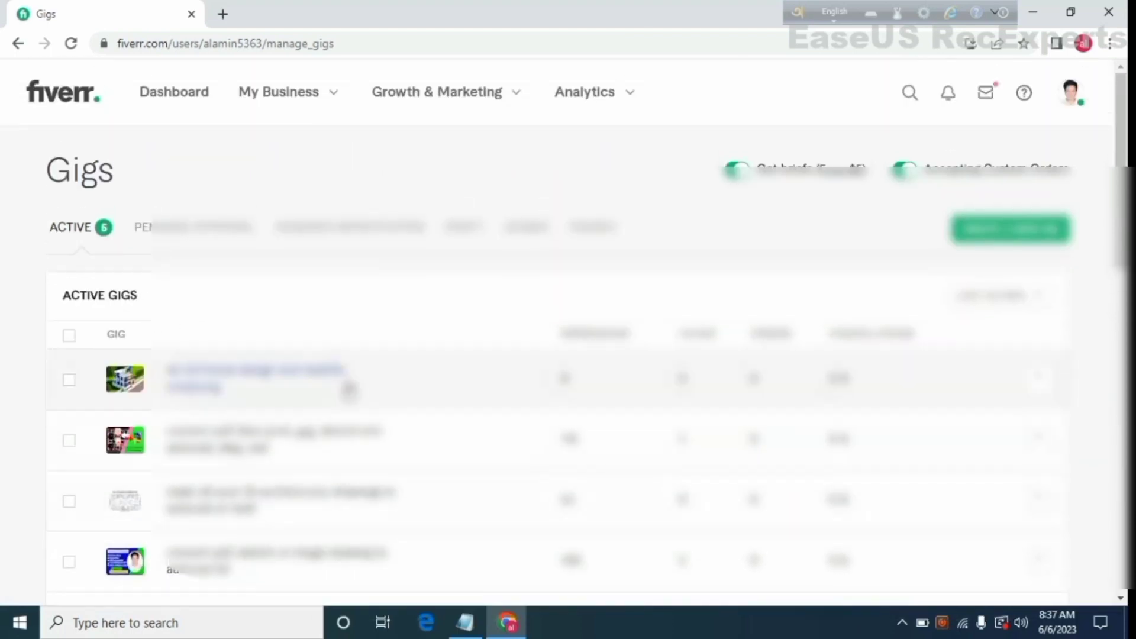
- Check the list of active gigs for the 3D house design and realistic rendering gig
scroll(348, 388, "down", 3)
scroll(347, 389, "up", 3)
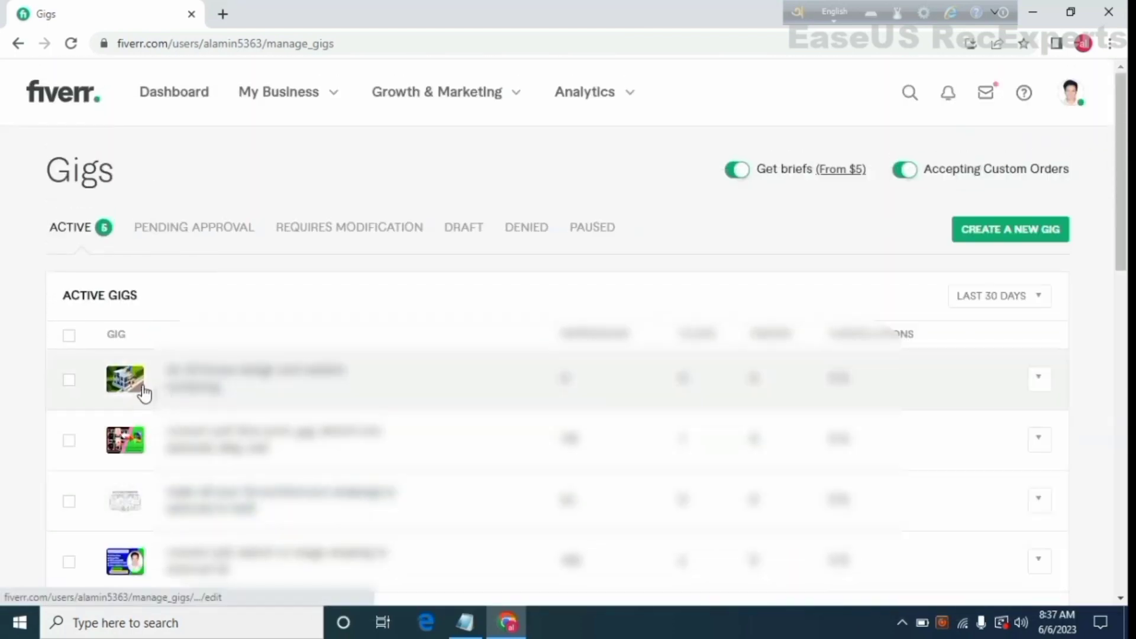
left_click(215, 393)
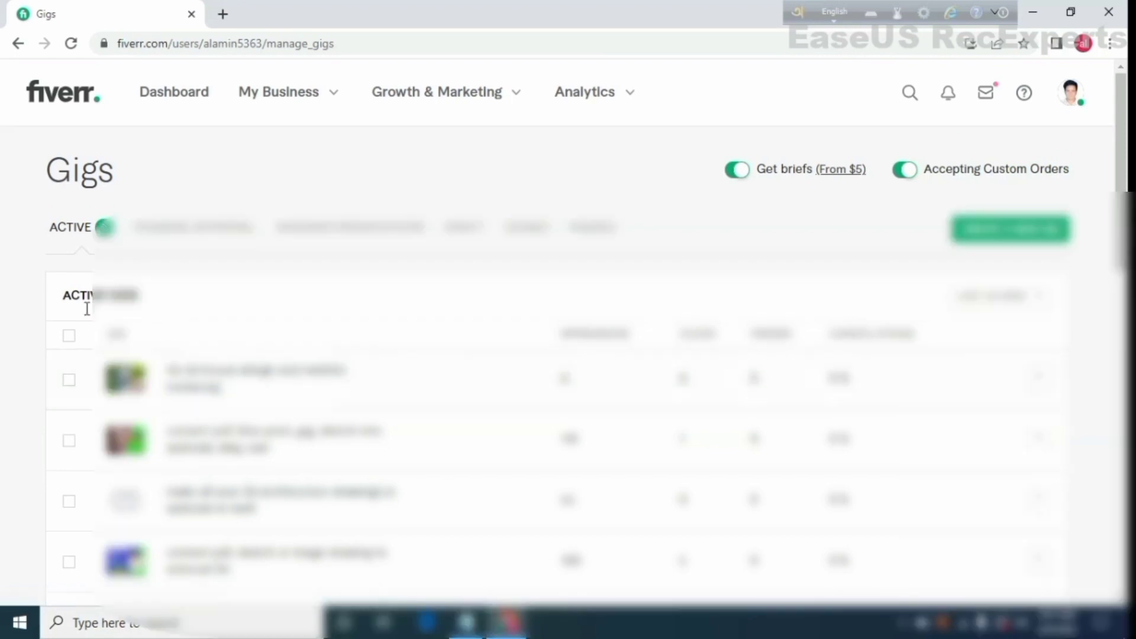
scroll(183, 394, "down", 3)
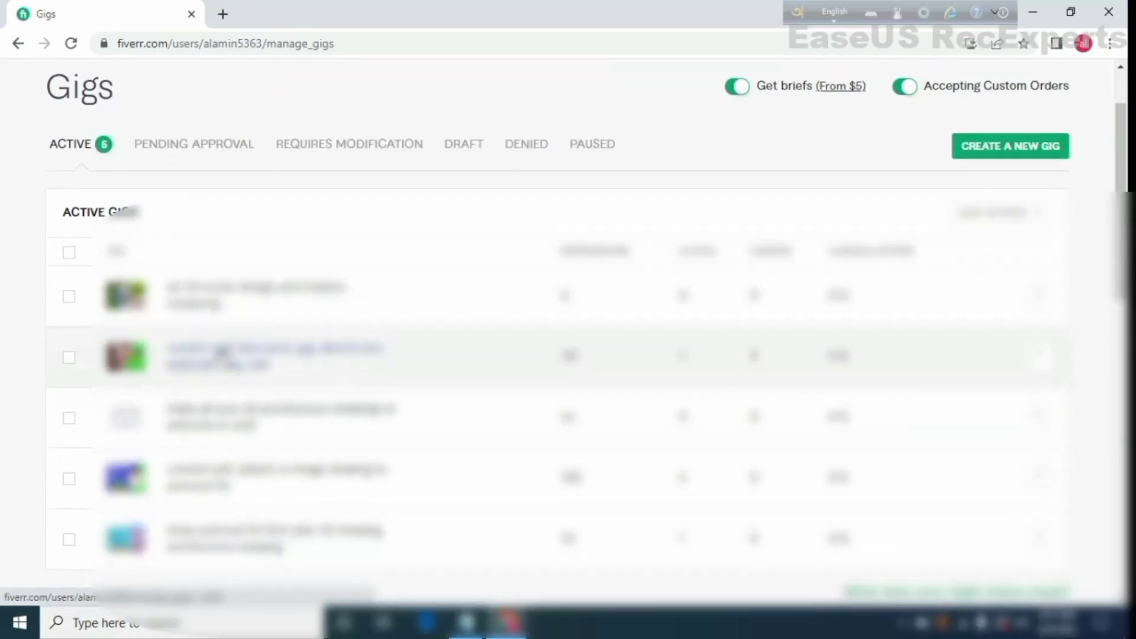
scroll(208, 392, "up", 3)
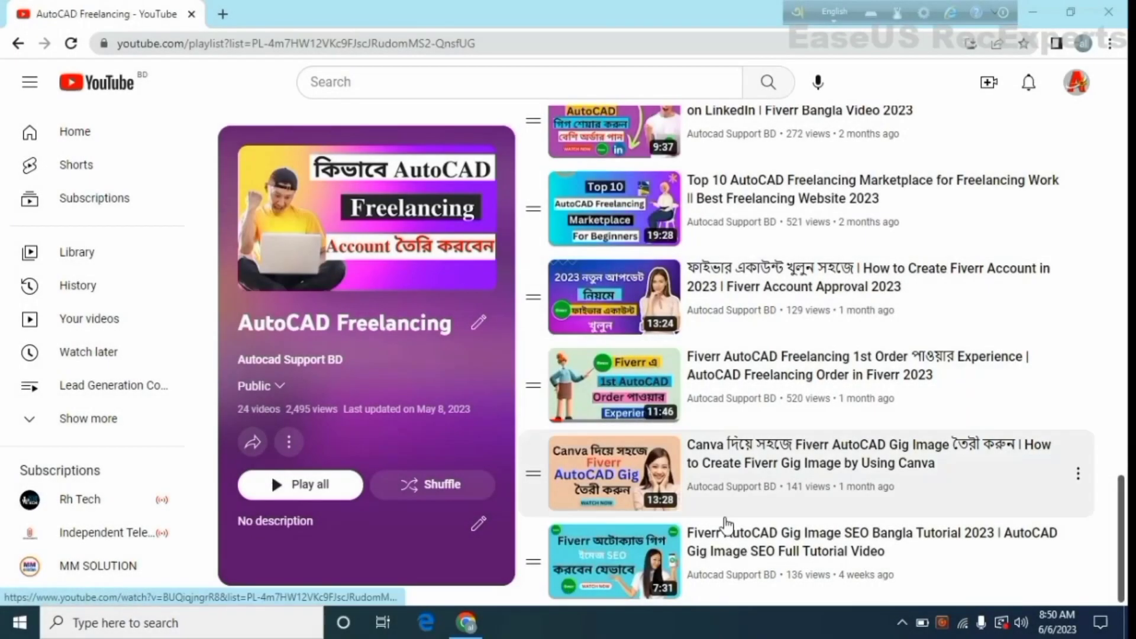
- Look through the videos in the AutoCAD Freelancing playlist on YouTube, from the latest back to the earlier ones
scroll(727, 524, "up", 3)
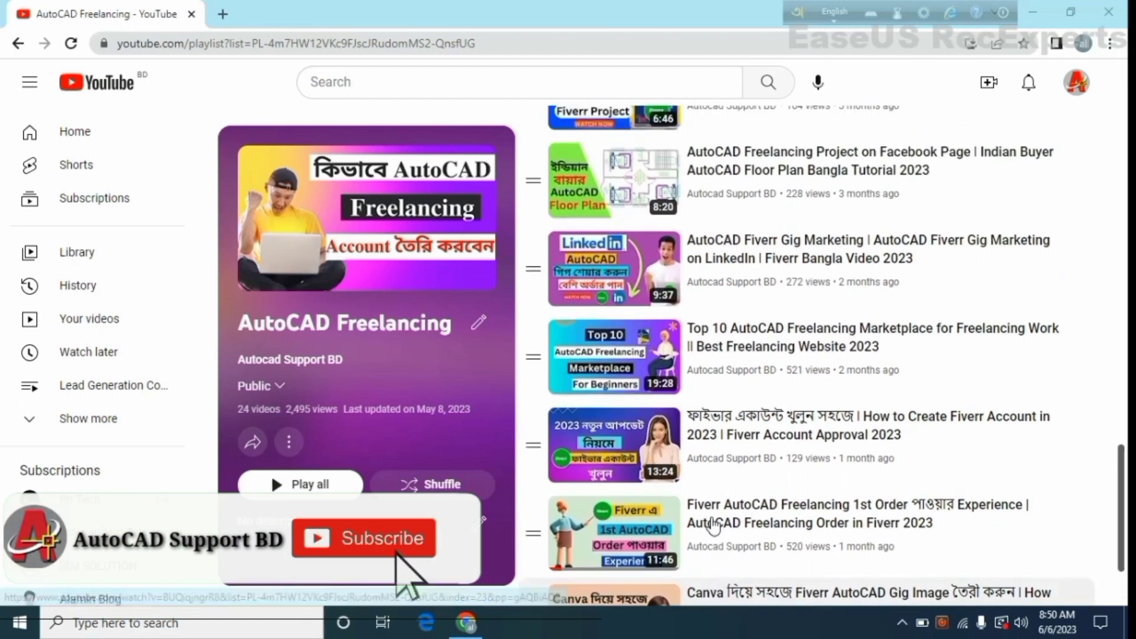
scroll(708, 462, "up", 1)
scroll(709, 459, "up", 3)
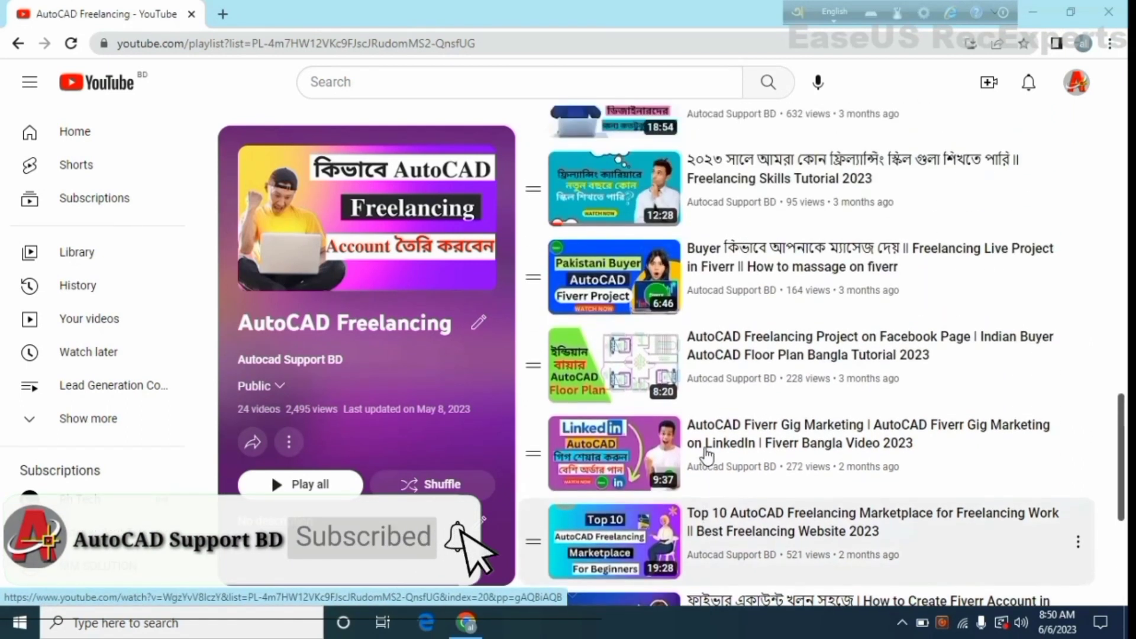
scroll(740, 453, "up", 3)
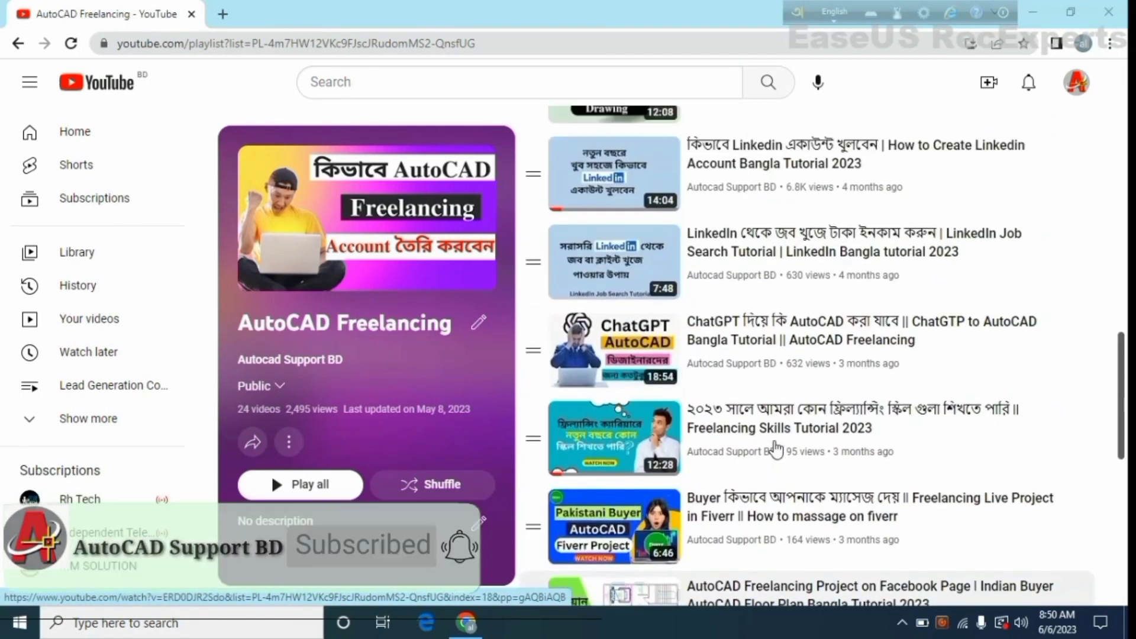
scroll(775, 449, "up", 3)
scroll(776, 450, "up", 5)
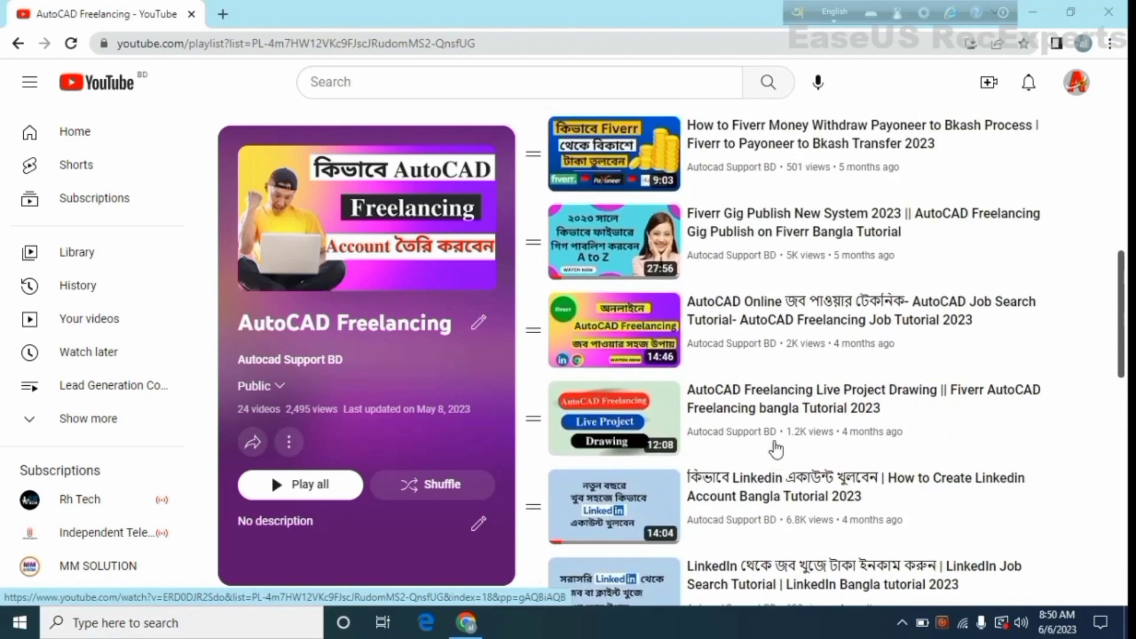
scroll(775, 450, "up", 6)
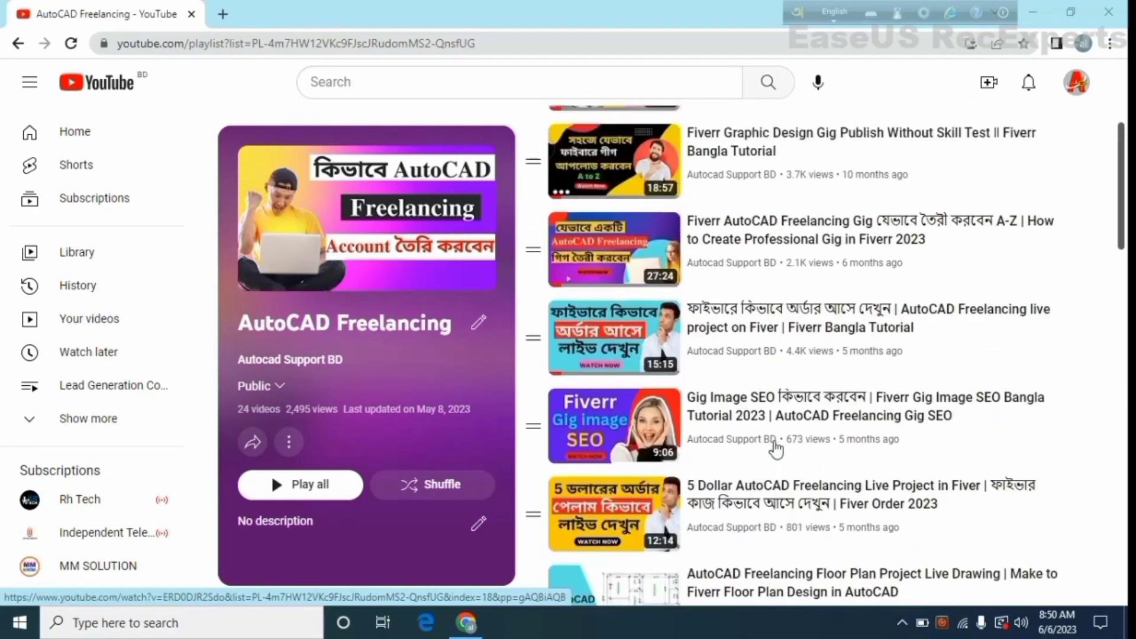